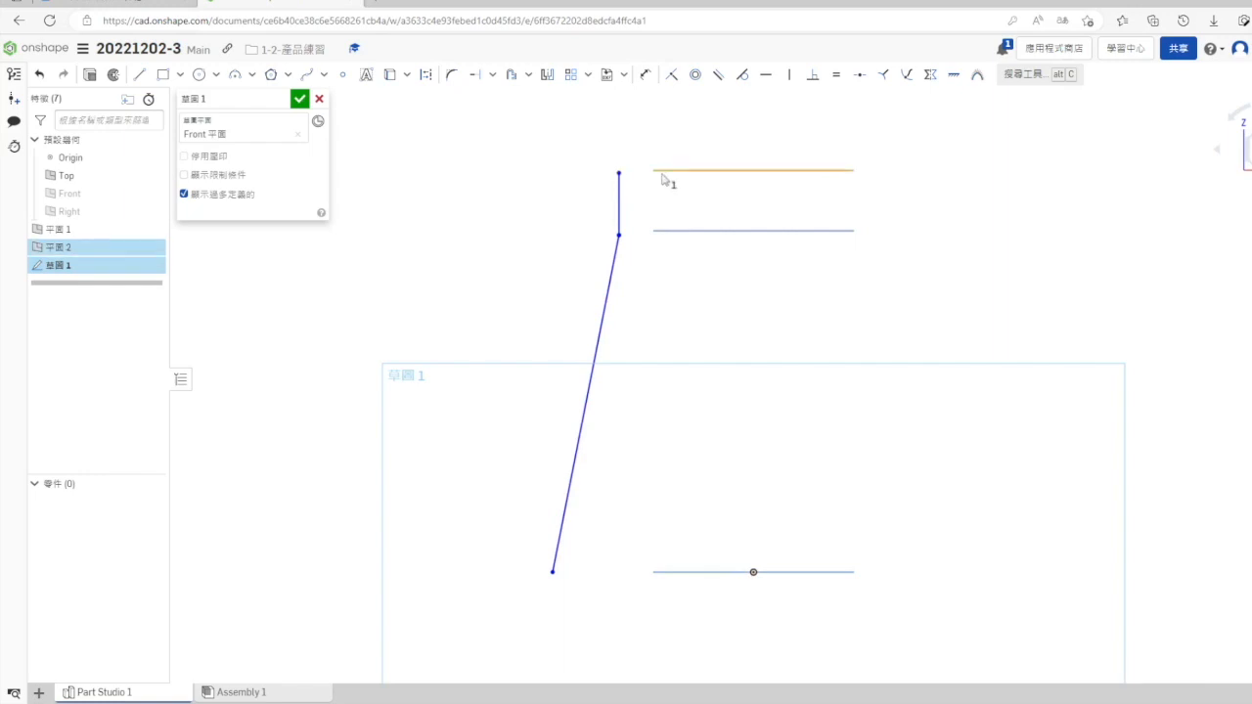
Step: Make the profile's bend point coincident with 平面 1 and its lower endpoint coincident with the Top plane
left_click(620, 235)
left_click(679, 231)
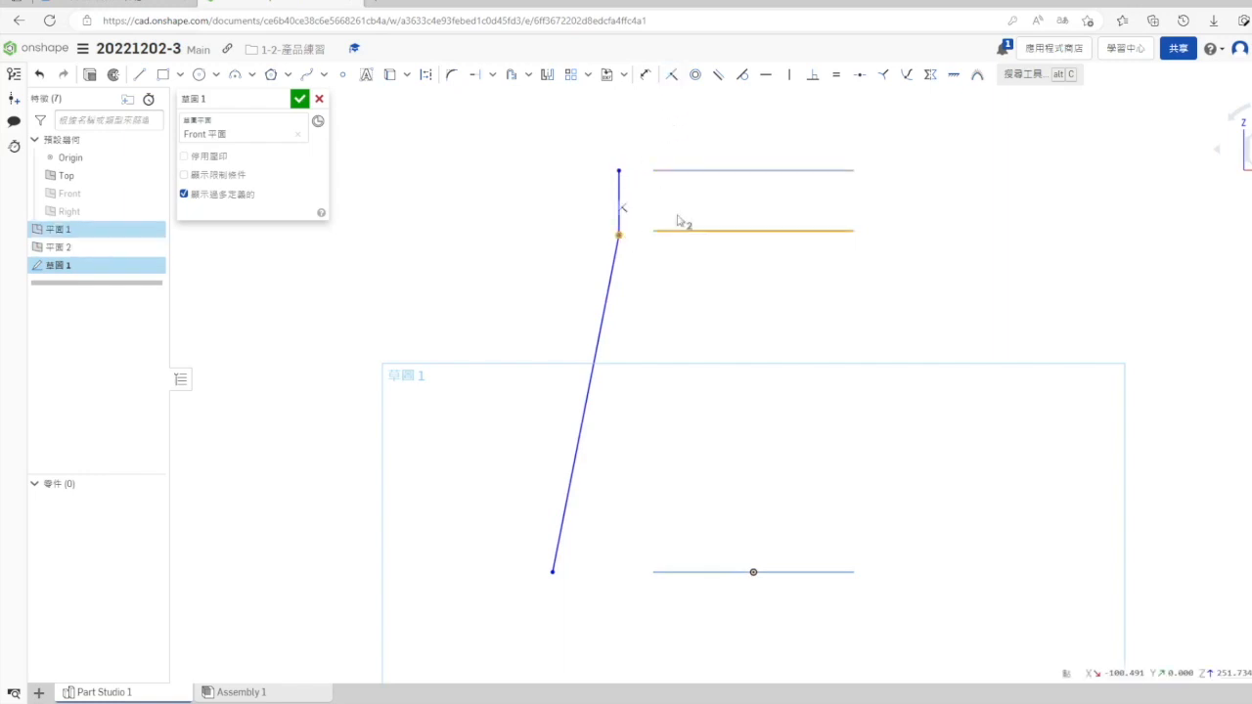
left_click(668, 76)
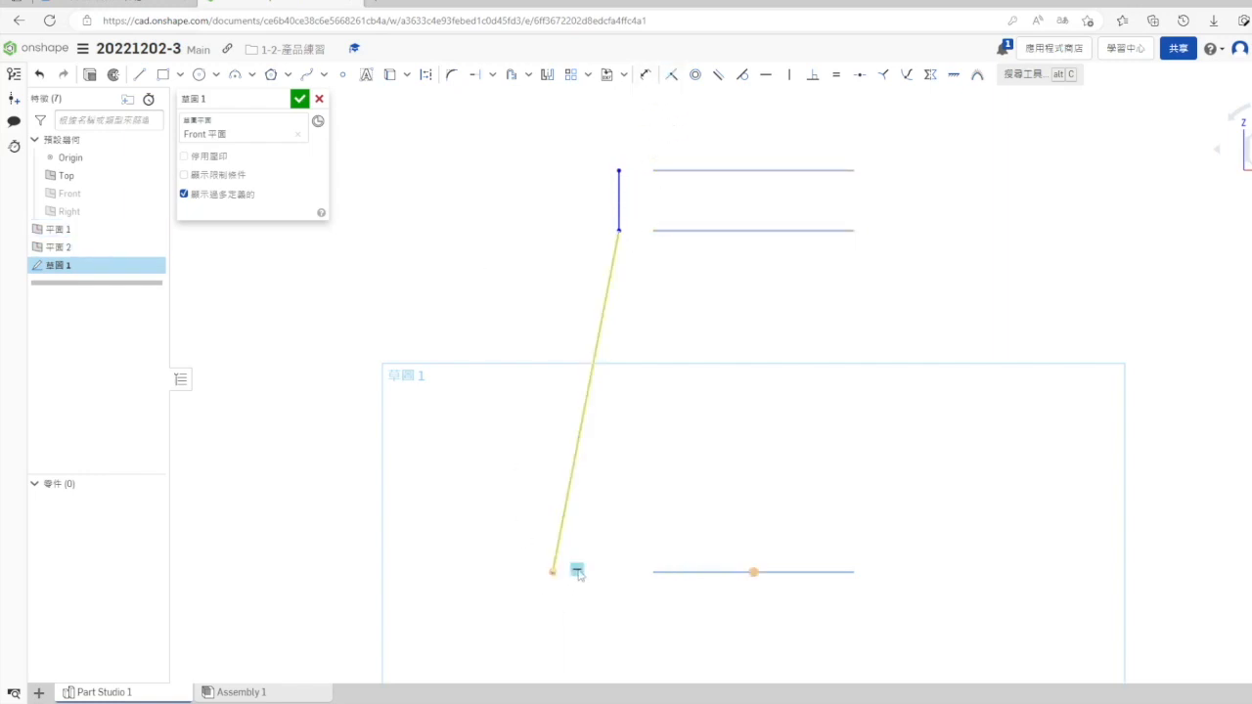
left_click(554, 573)
left_click(706, 575)
left_click(669, 76)
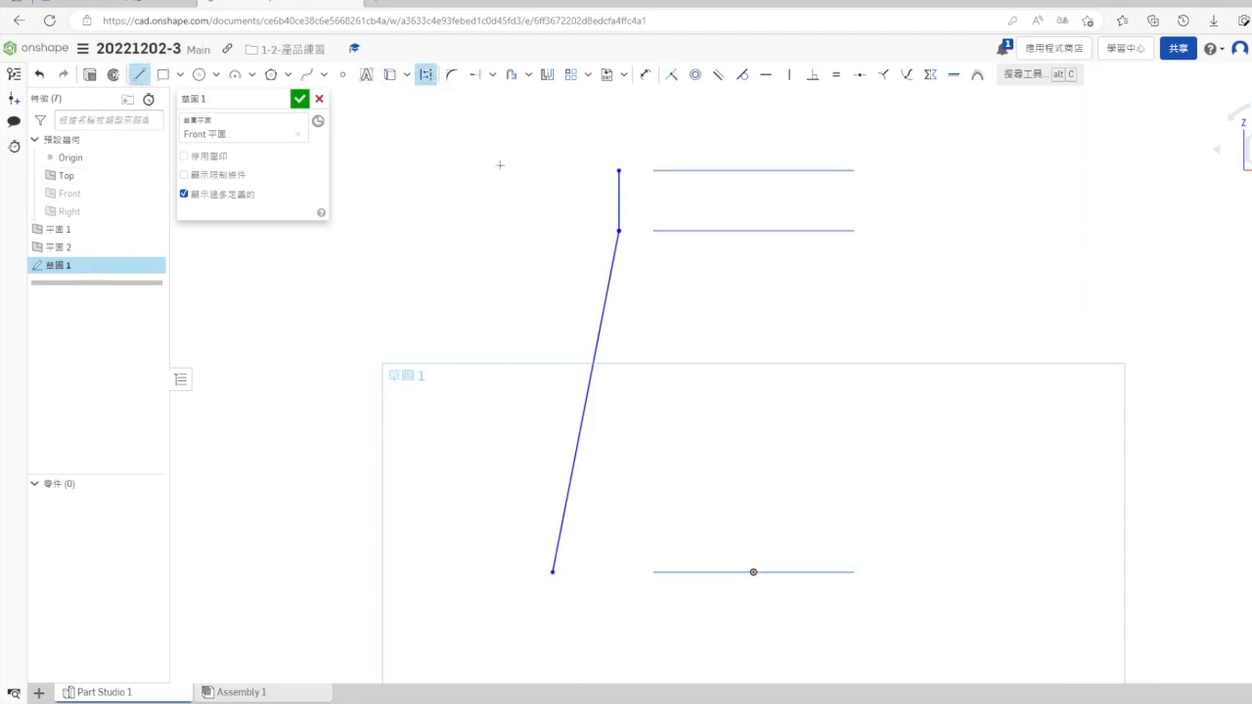
Step: Draw a vertical construction centreline up from the origin and make its upper end coincident with 平面 2
left_click(753, 573)
left_click(753, 177)
key("Escape")
left_click(753, 179)
left_click(792, 170)
left_click(671, 75)
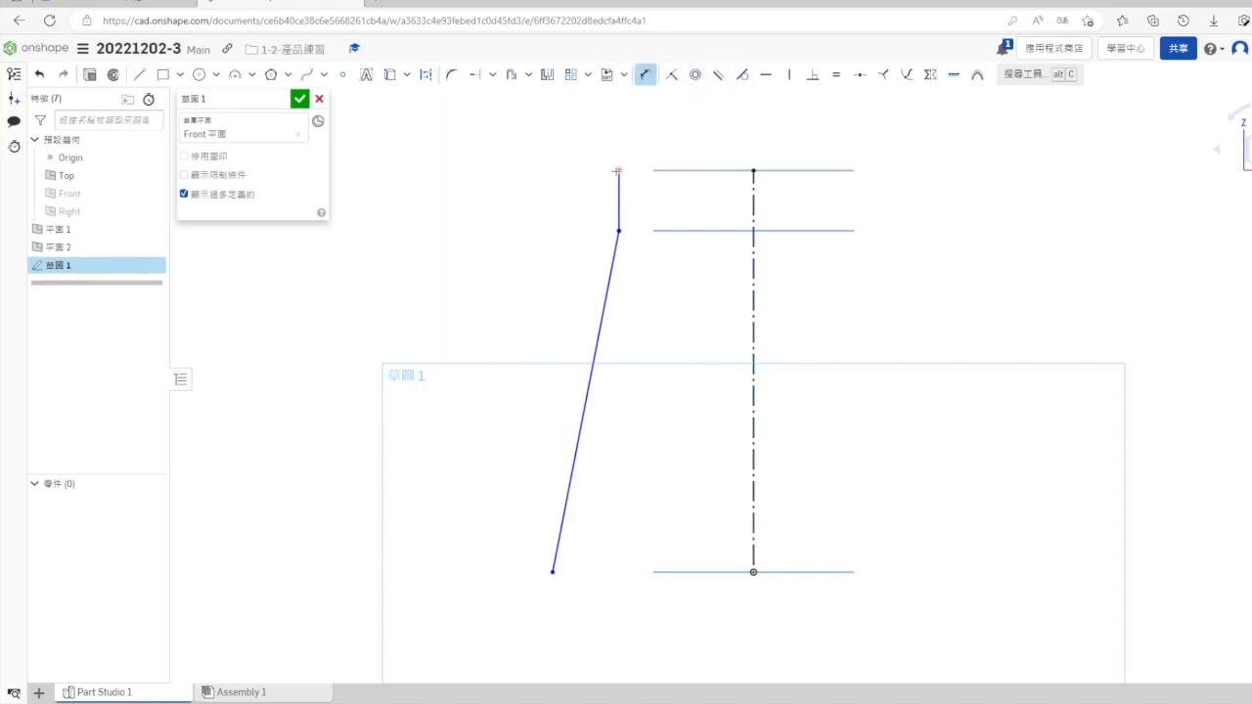
Step: Dimension the upper vertical line about the centreline as a 120 mm diameter
left_click(754, 195)
left_click(783, 138)
type("120")
key("Return")
Step: Set the angle between the slanted line and the centreline to 20°
left_click(641, 323)
left_click(754, 333)
left_click(773, 346)
type("20")
key("Return")
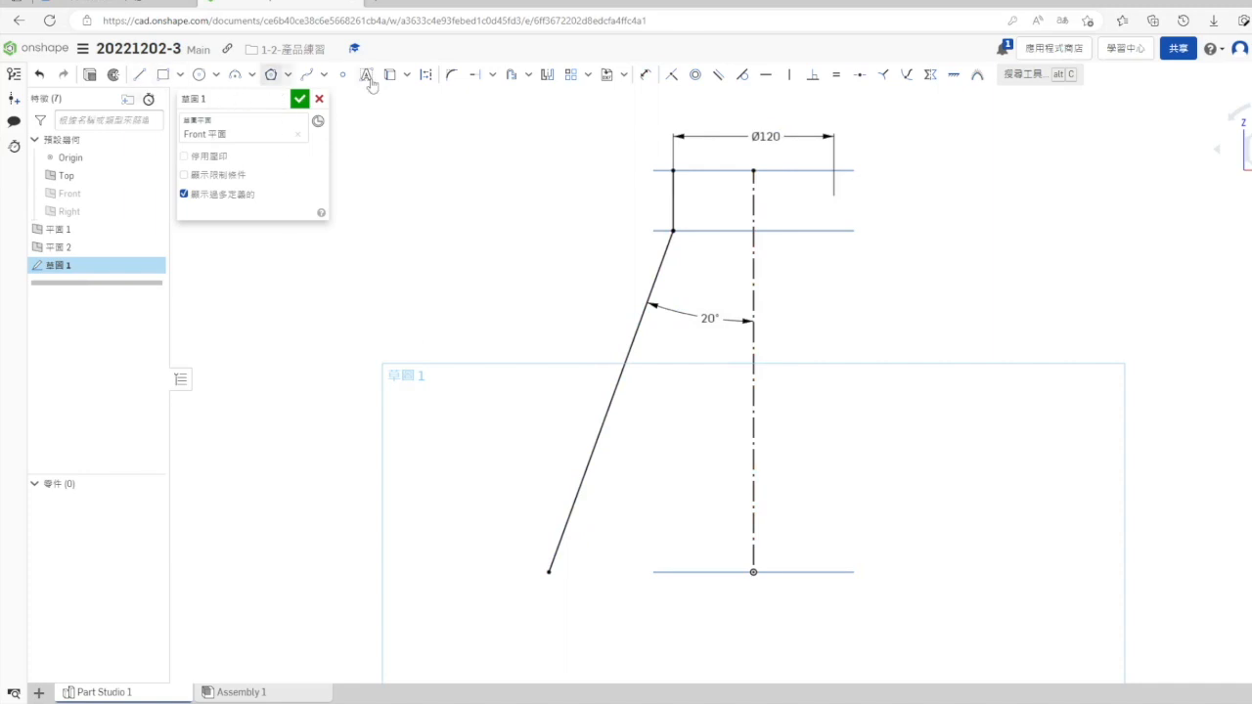
Step: Dimension the base diameter from the slanted line's lower endpoint about the centreline and finish the sketch
left_click(752, 557)
left_click(771, 616)
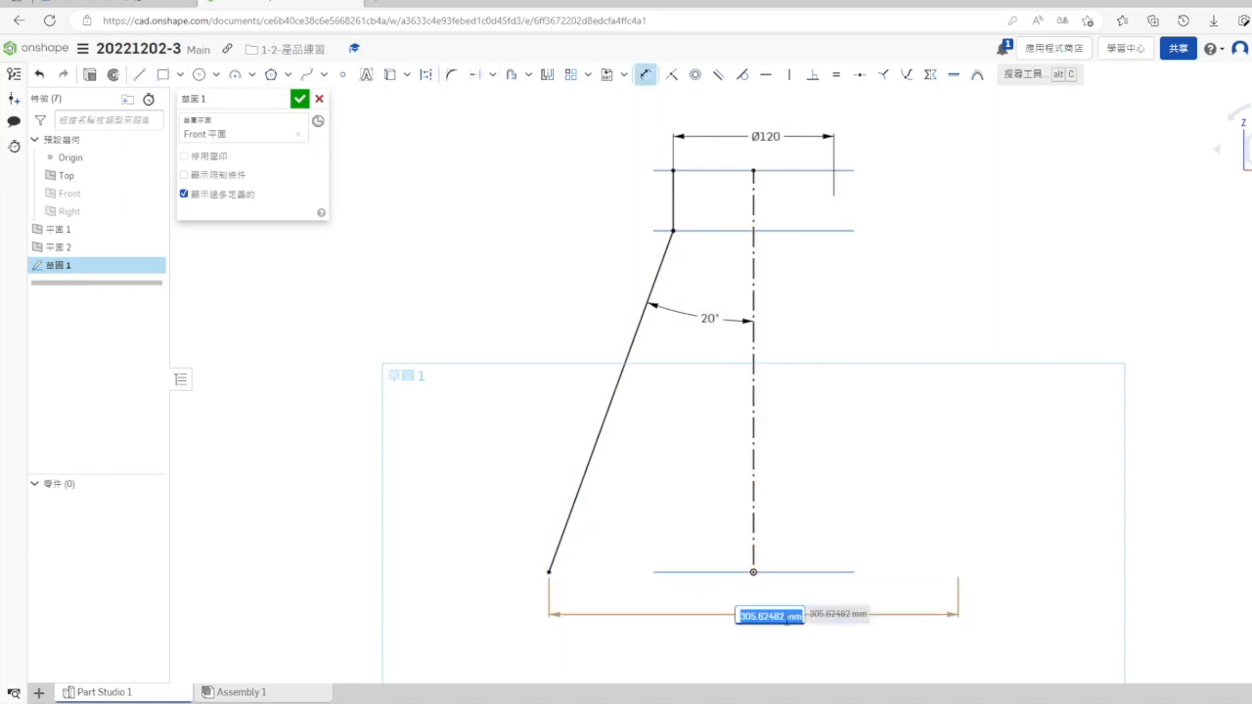
left_click(785, 615)
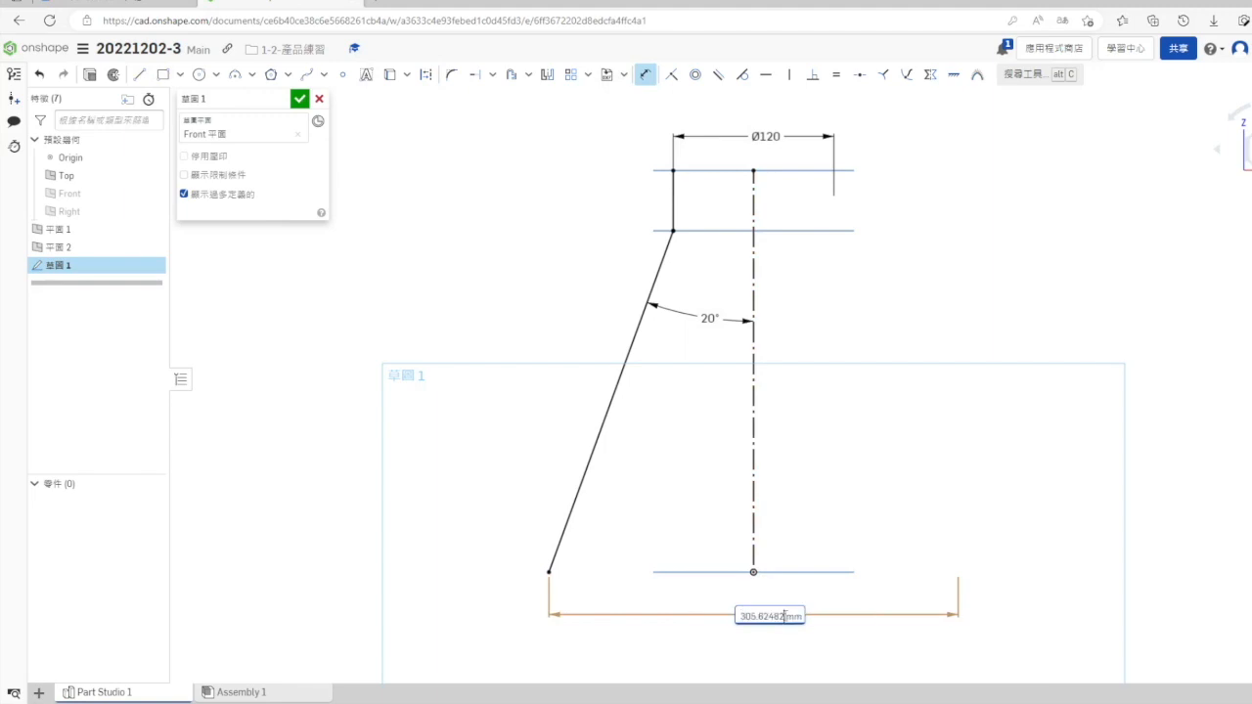
left_click(846, 586)
left_click(299, 99)
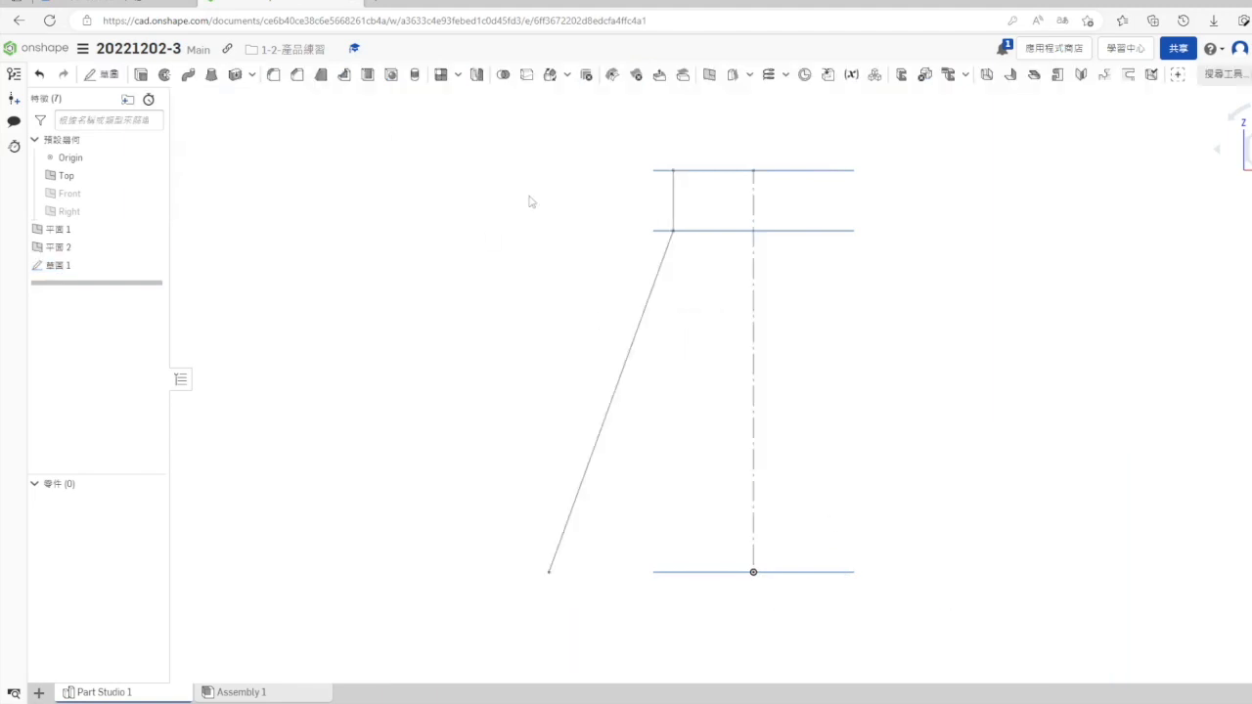
Step: Start a sketch on the Top plane and draw a large and a small circle, both centred on the origin
left_click(1251, 197)
left_click(1247, 243)
right_click(750, 529)
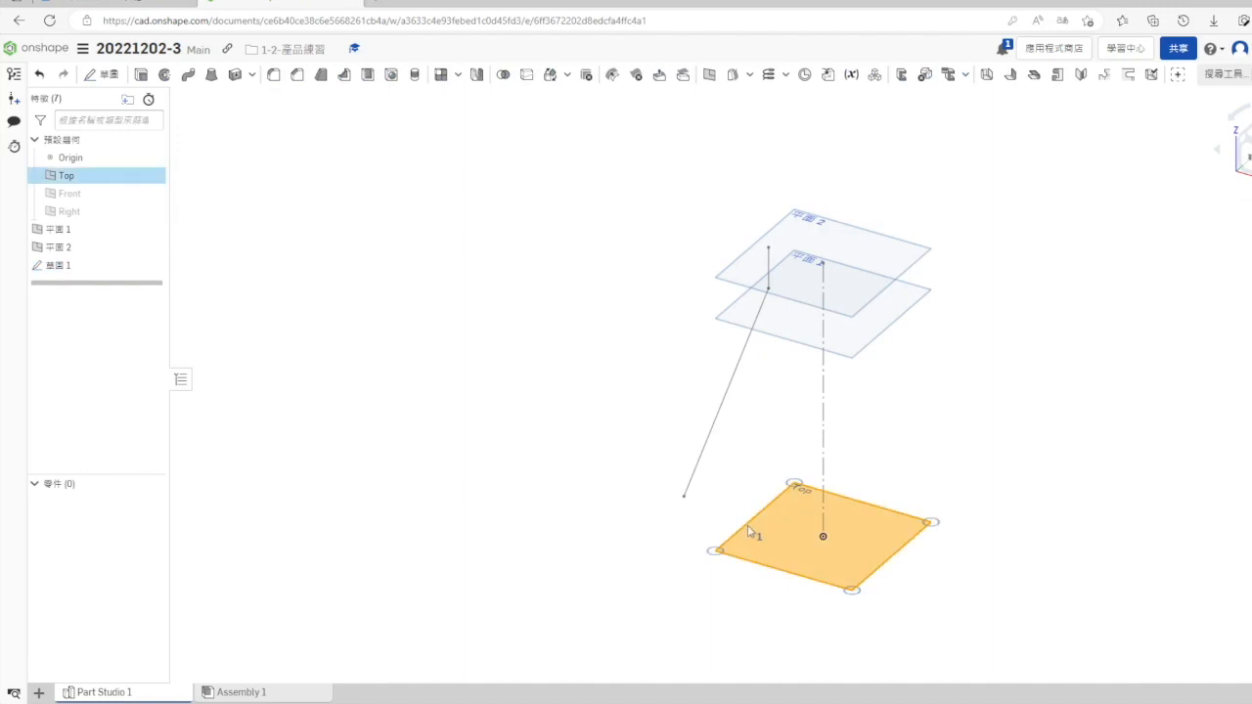
left_click(780, 336)
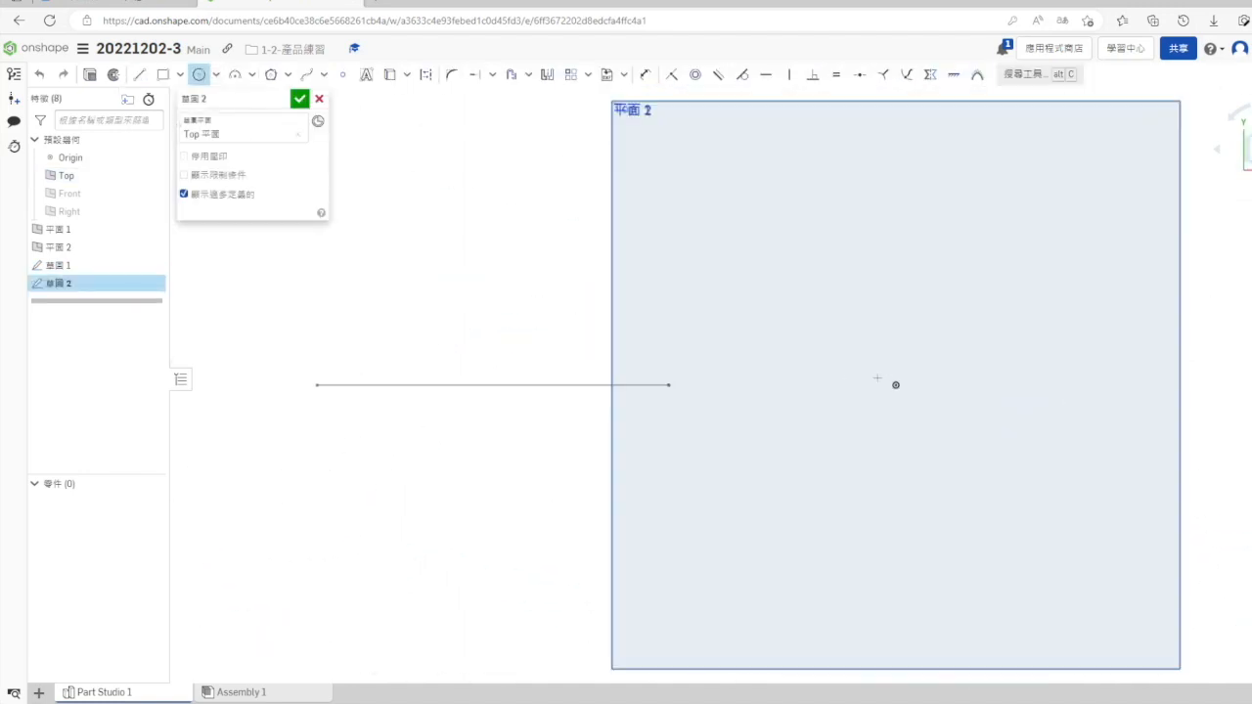
left_click(896, 386)
left_click(501, 296)
left_click(897, 386)
left_click(844, 339)
key("Escape")
Step: Make the large circle coincident with the lower endpoint of the slanted profile line
left_click(1250, 197)
left_click(1245, 244)
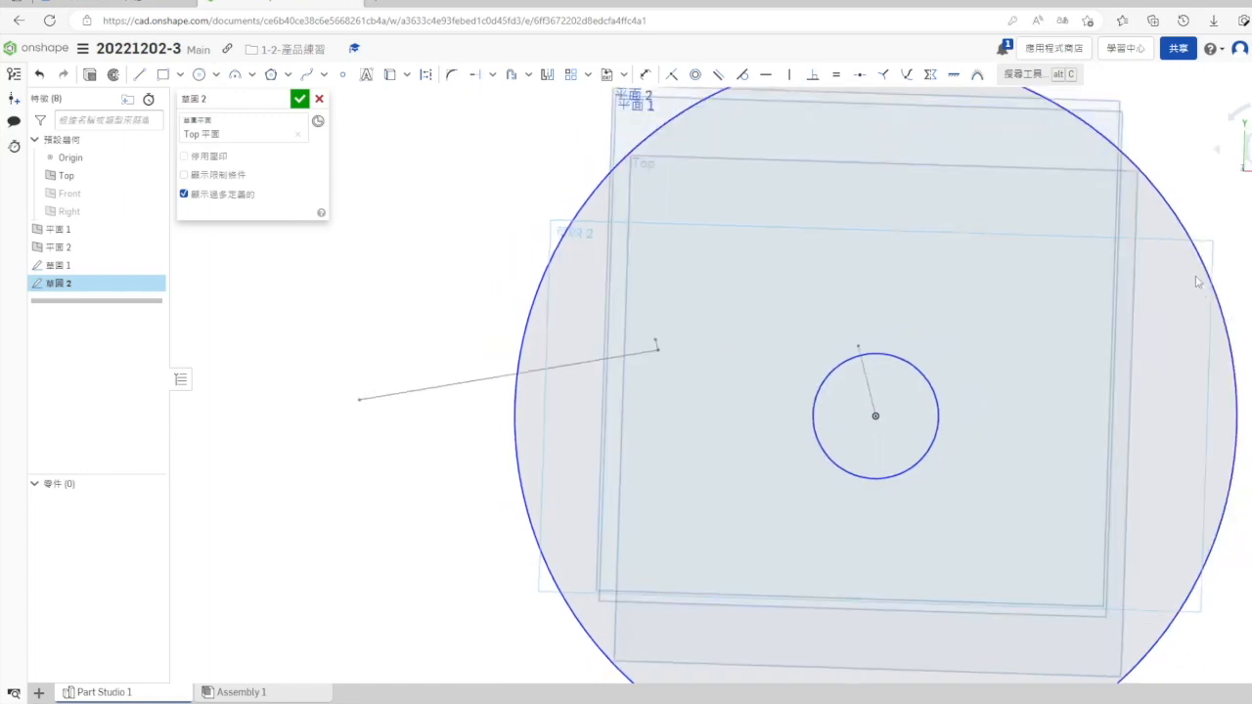
left_click(643, 537)
left_click(595, 517)
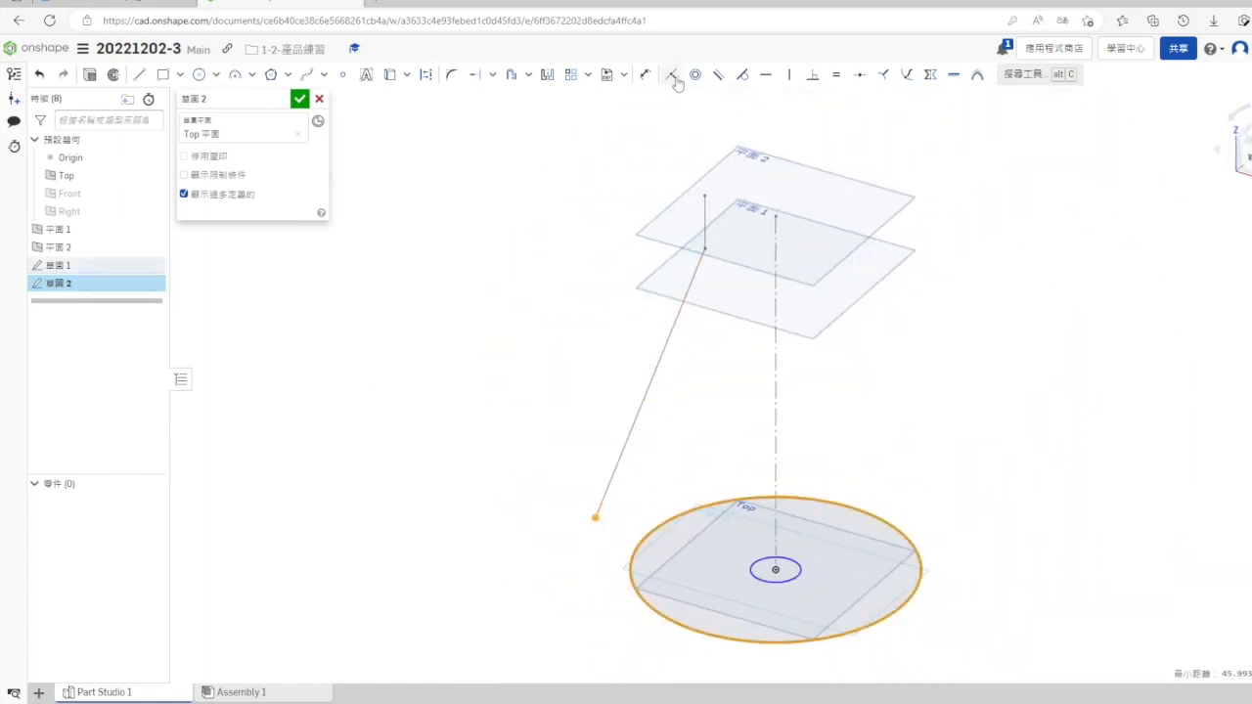
left_click(671, 74)
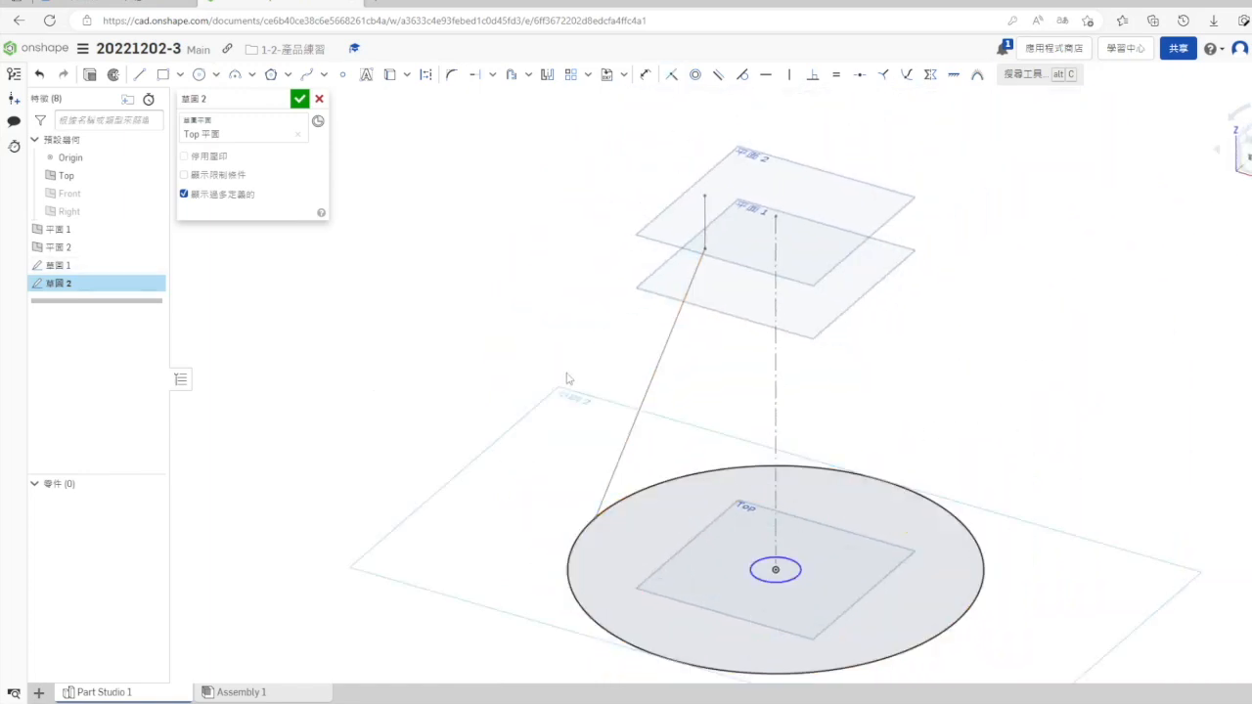
Step: Make the small circle coincident with the profile's bend point and finish the sketch
left_click(773, 559)
left_click(706, 249)
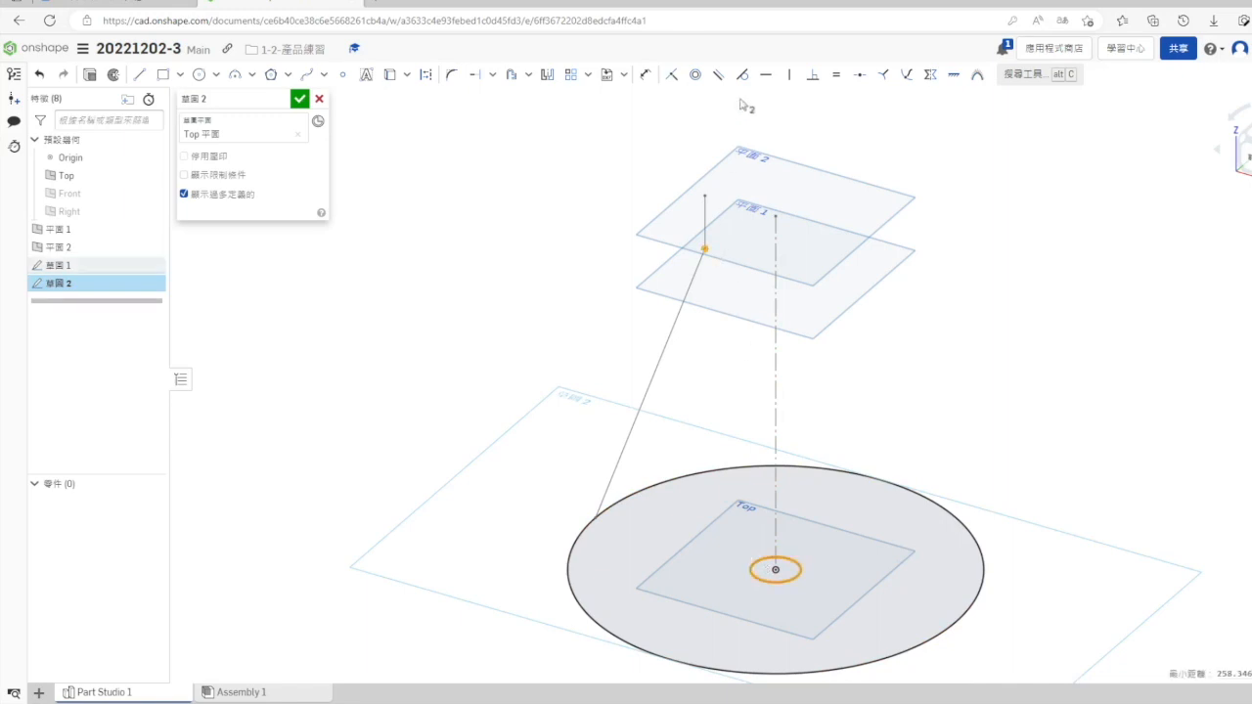
left_click(674, 77)
left_click(299, 99)
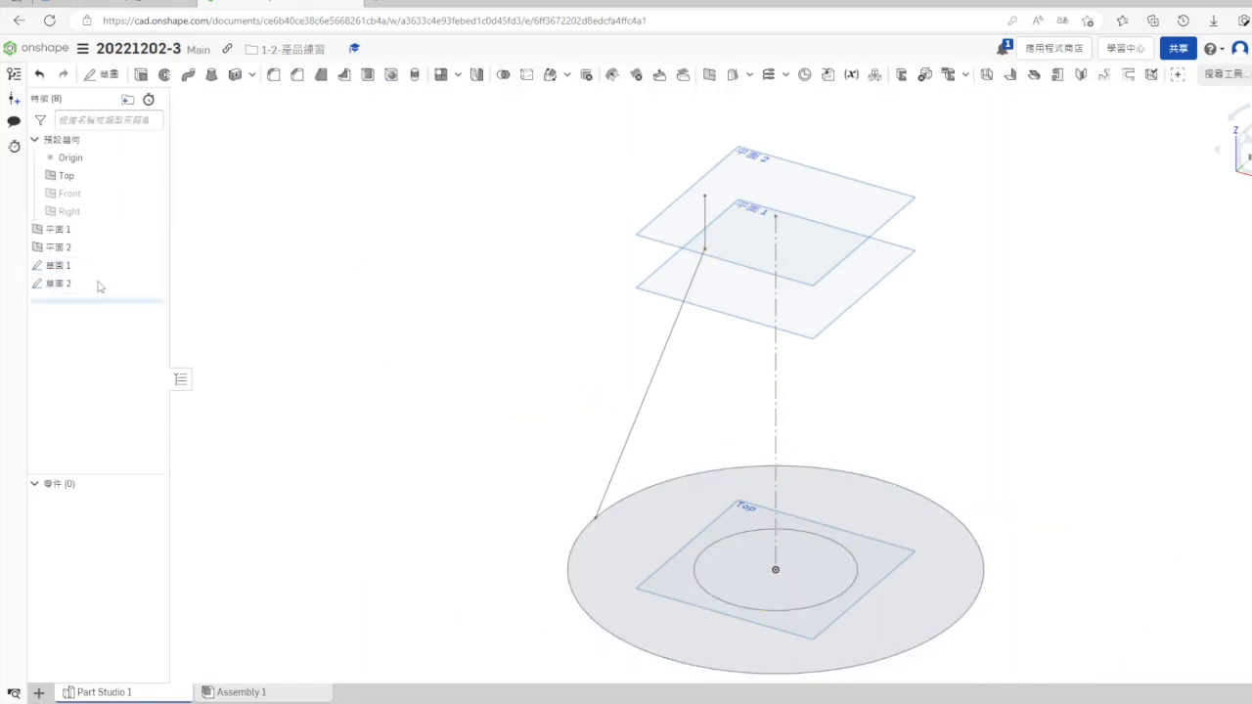
Step: Project the large circle into a new sketch on the Top plane and finish that sketch
right_click(65, 175)
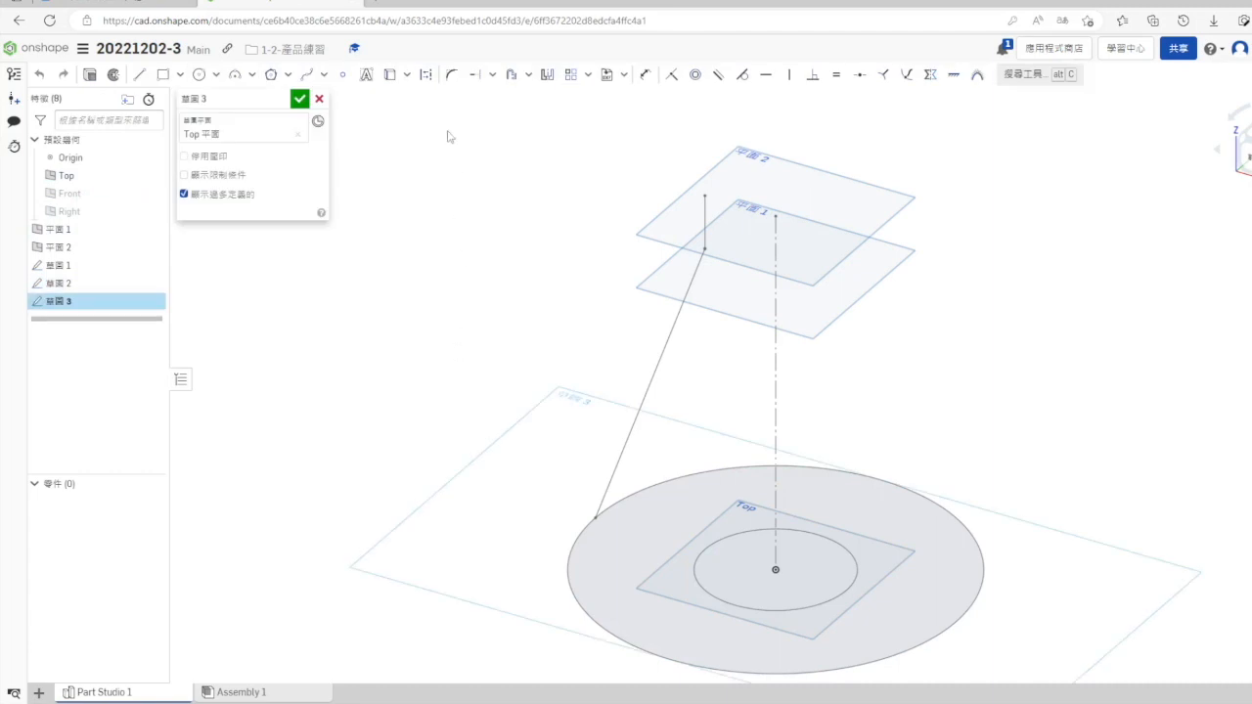
left_click(576, 539)
left_click(301, 99)
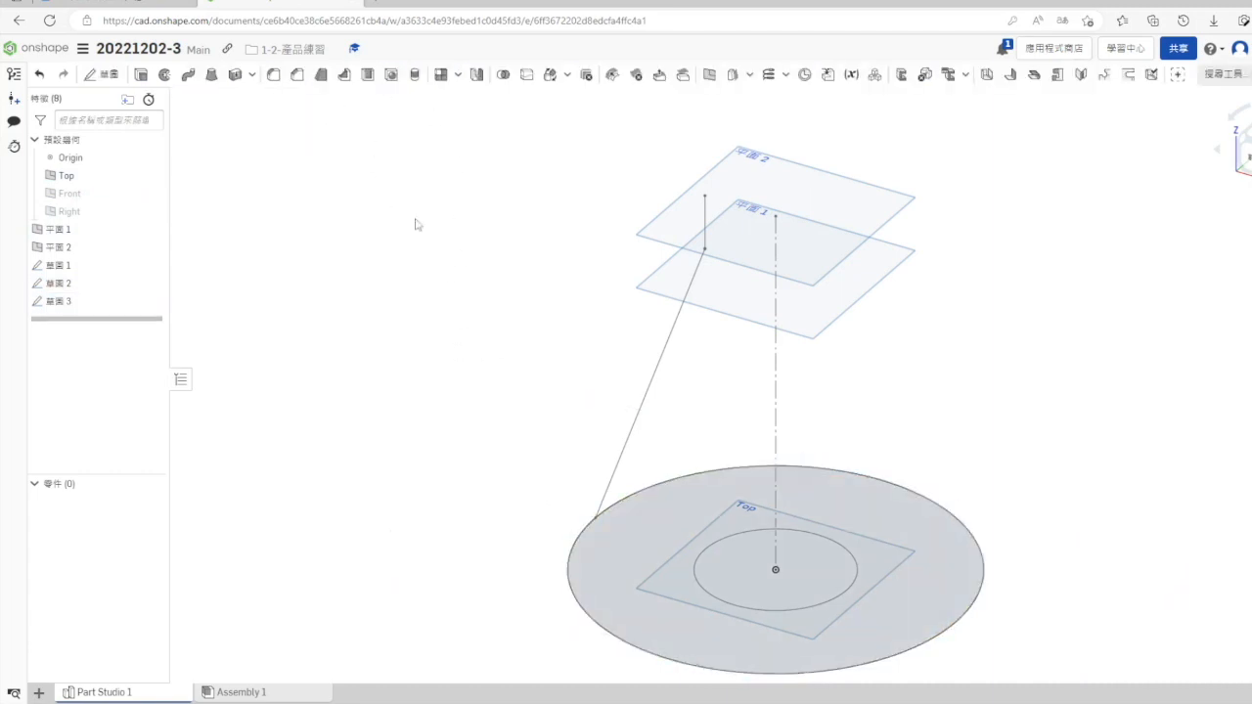
Step: Project the small circle into a new sketch on 平面 1 and finish that sketch
right_click(735, 307)
left_click(773, 260)
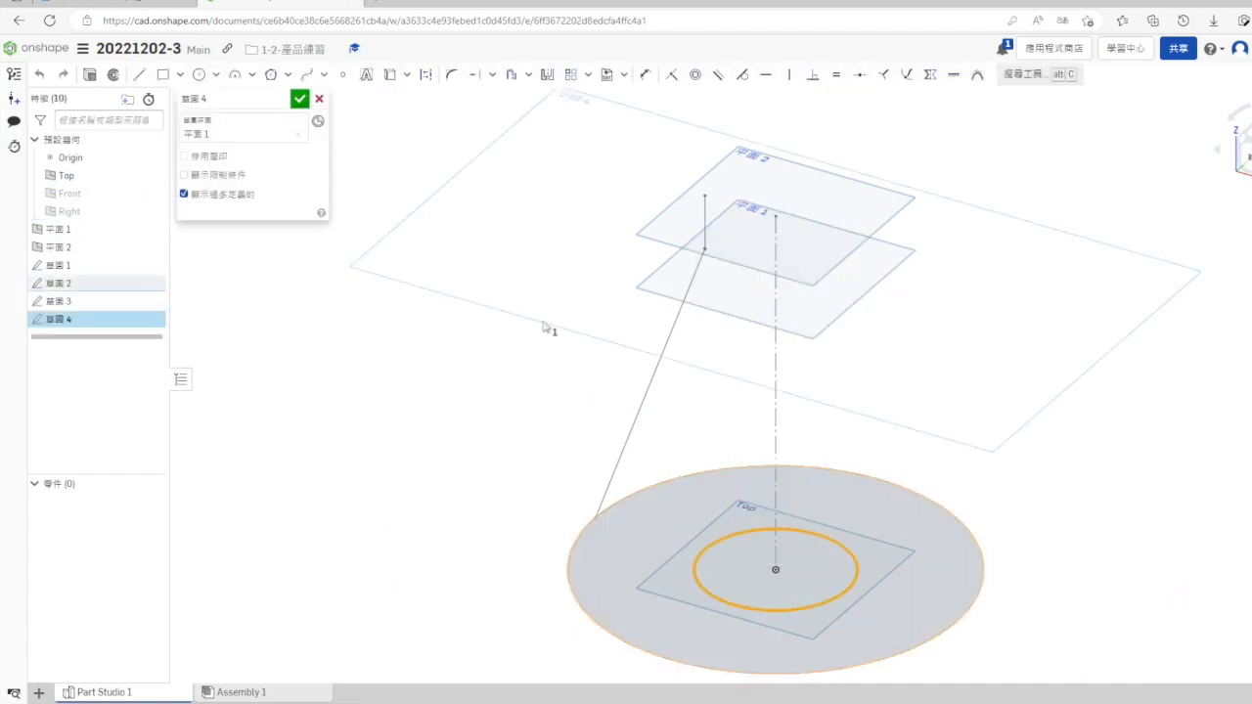
left_click(391, 78)
left_click(300, 99)
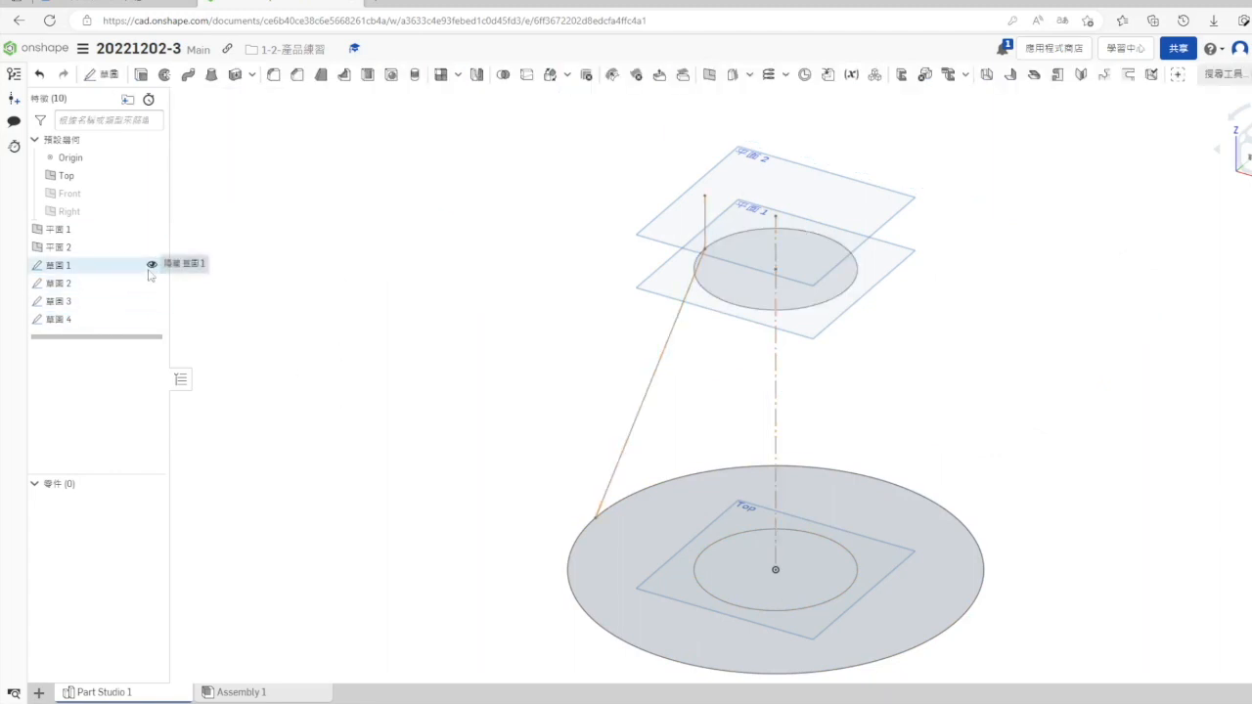
Step: Hide 草圖 1 and 草圖 2 and loft a solid from the large base circle to the circle on 平面 1
left_click(152, 265)
left_click(151, 283)
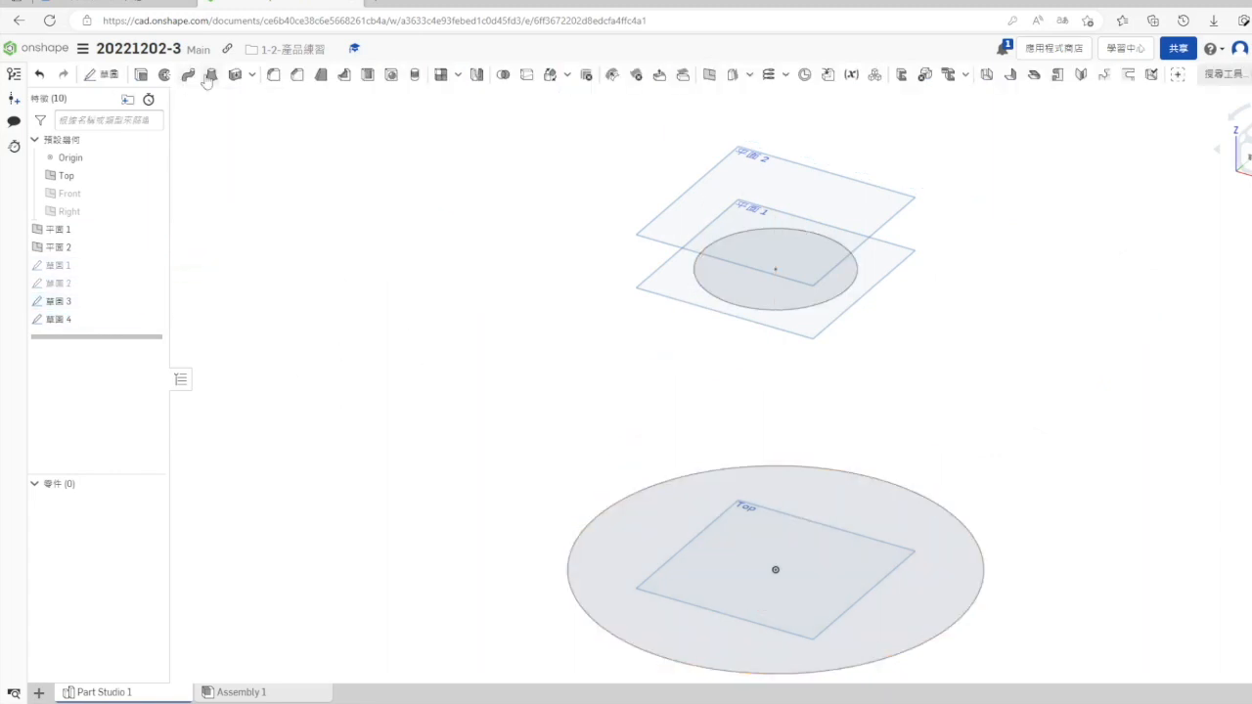
left_click(208, 78)
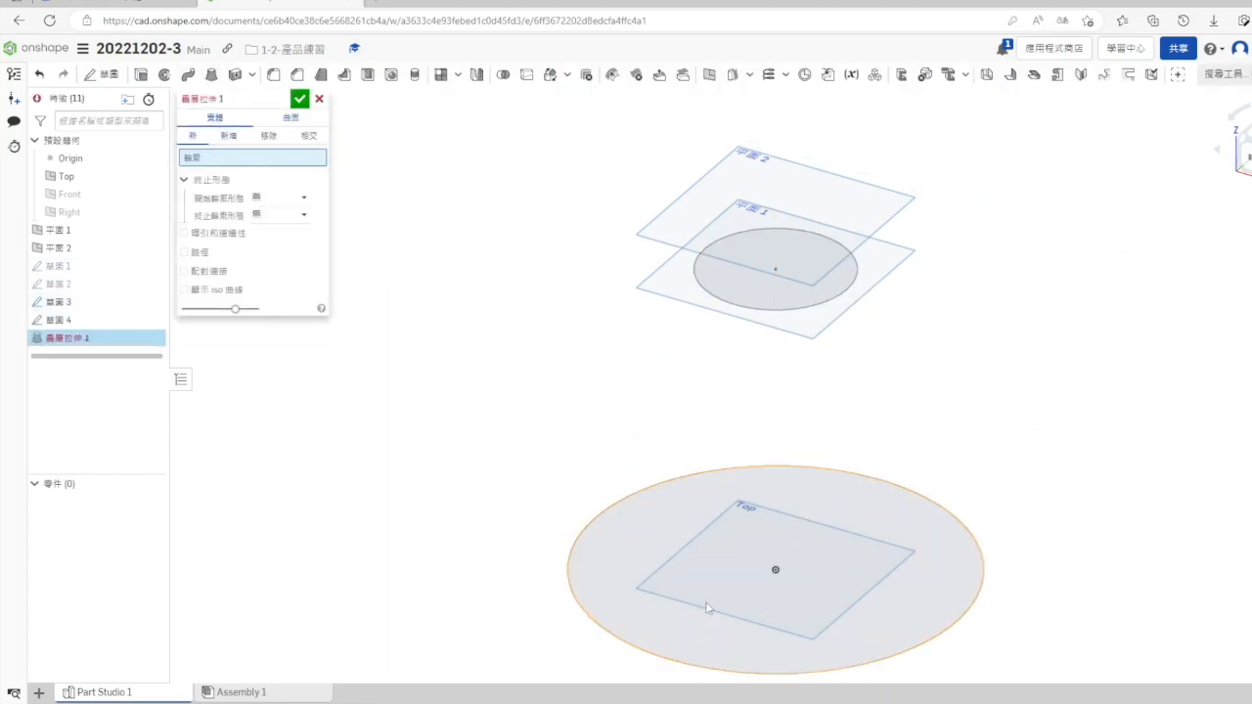
left_click(599, 634)
left_click(729, 279)
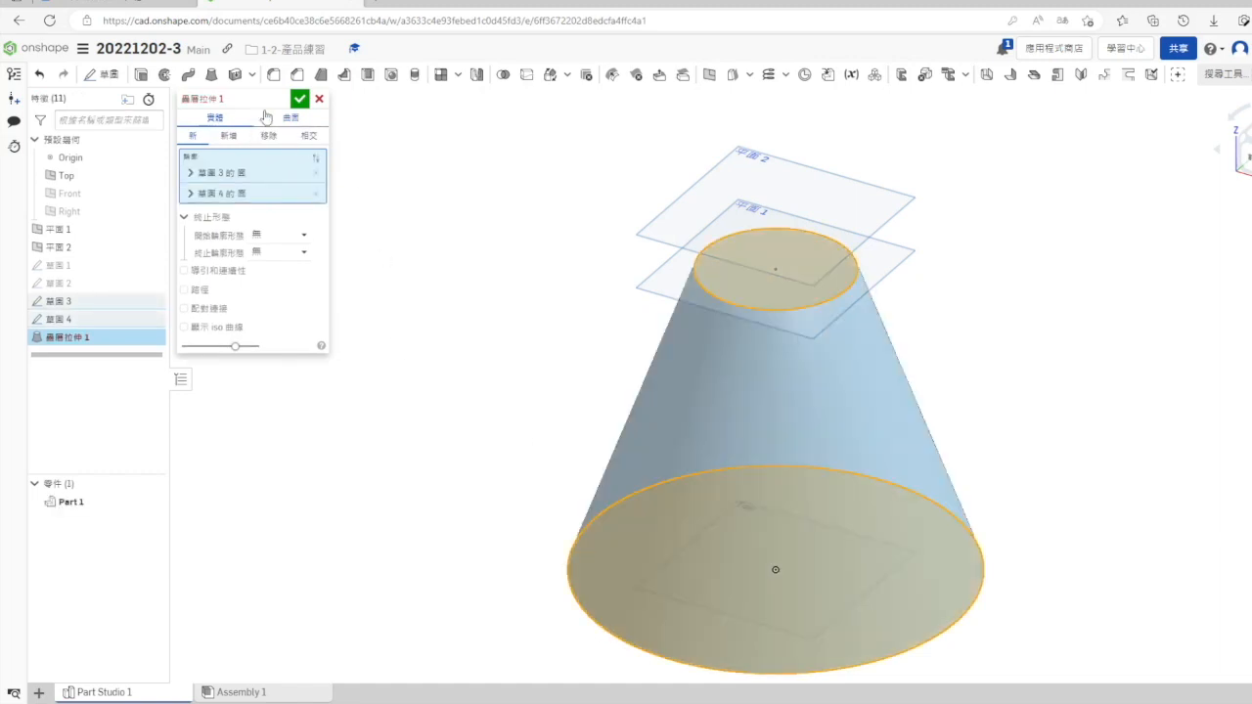
left_click(300, 98)
Step: Hide 平面 1 and keep 平面 2 visible
left_click(153, 248)
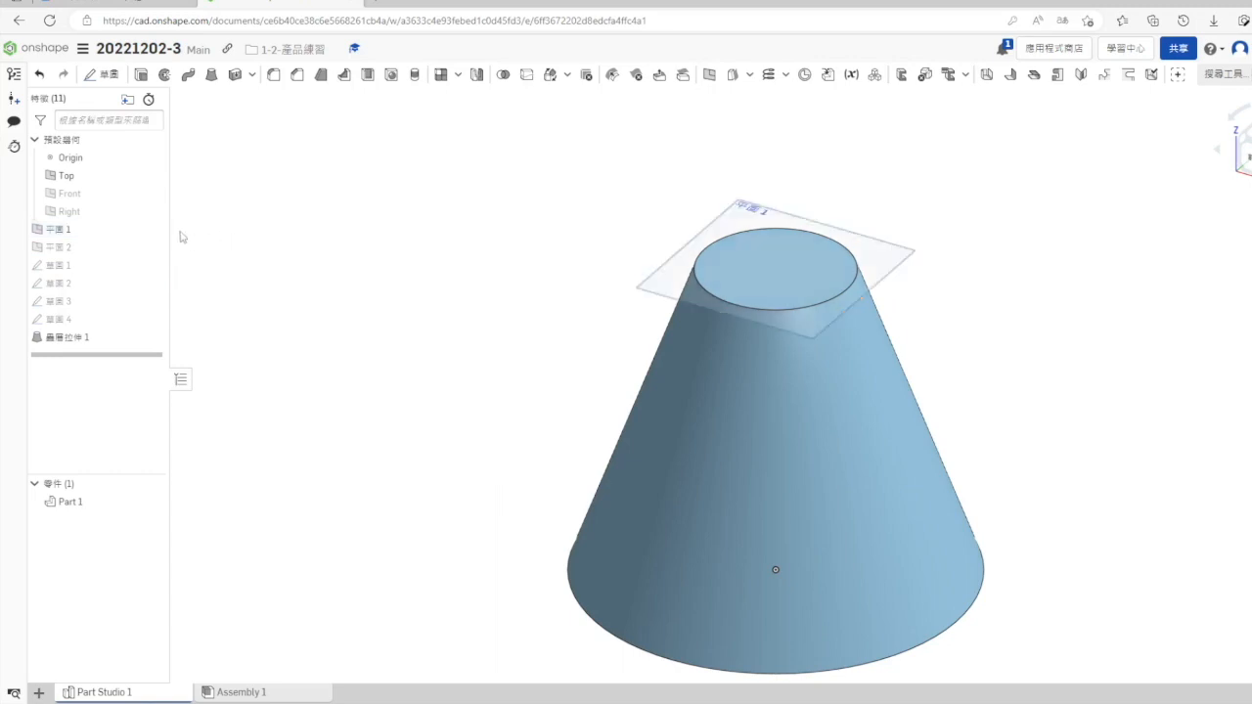
left_click(153, 229)
left_click(153, 248)
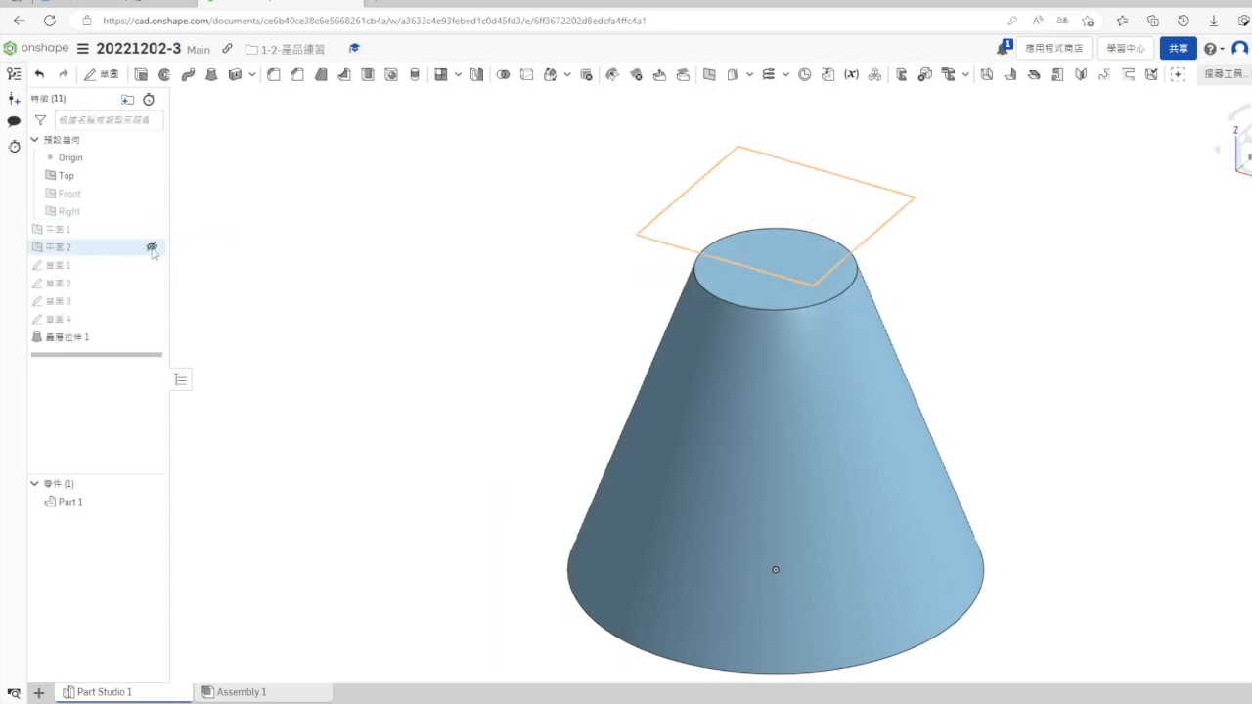
Step: Project the cone's upper circular edge into a new sketch on its top face and extrude that circle up to 平面 2
right_click(712, 285)
left_click(754, 120)
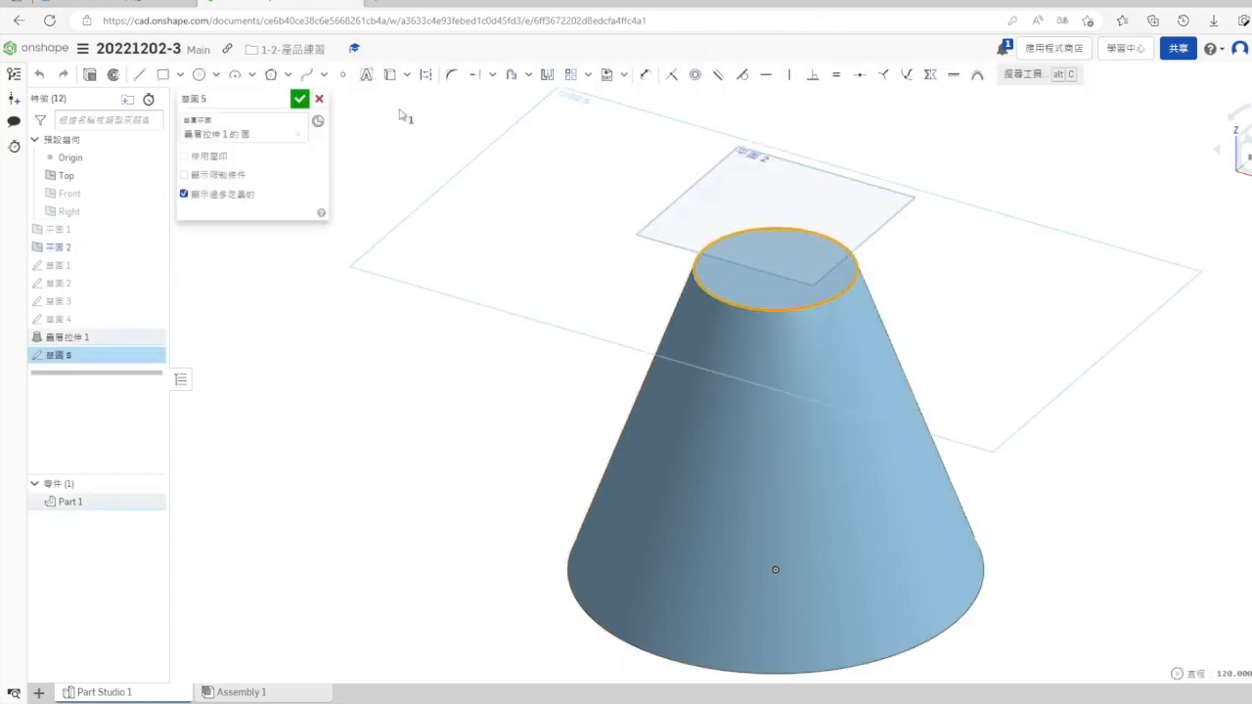
left_click(91, 77)
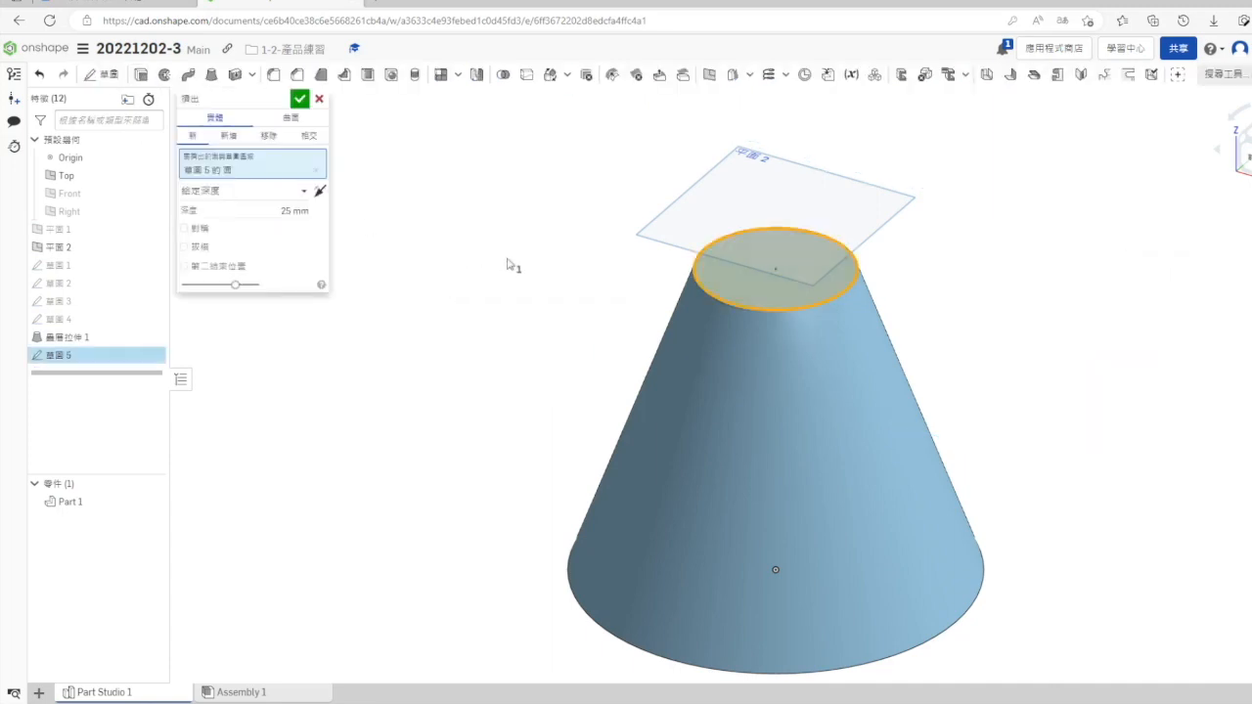
left_click(258, 193)
left_click(291, 249)
left_click(59, 247)
left_click(299, 98)
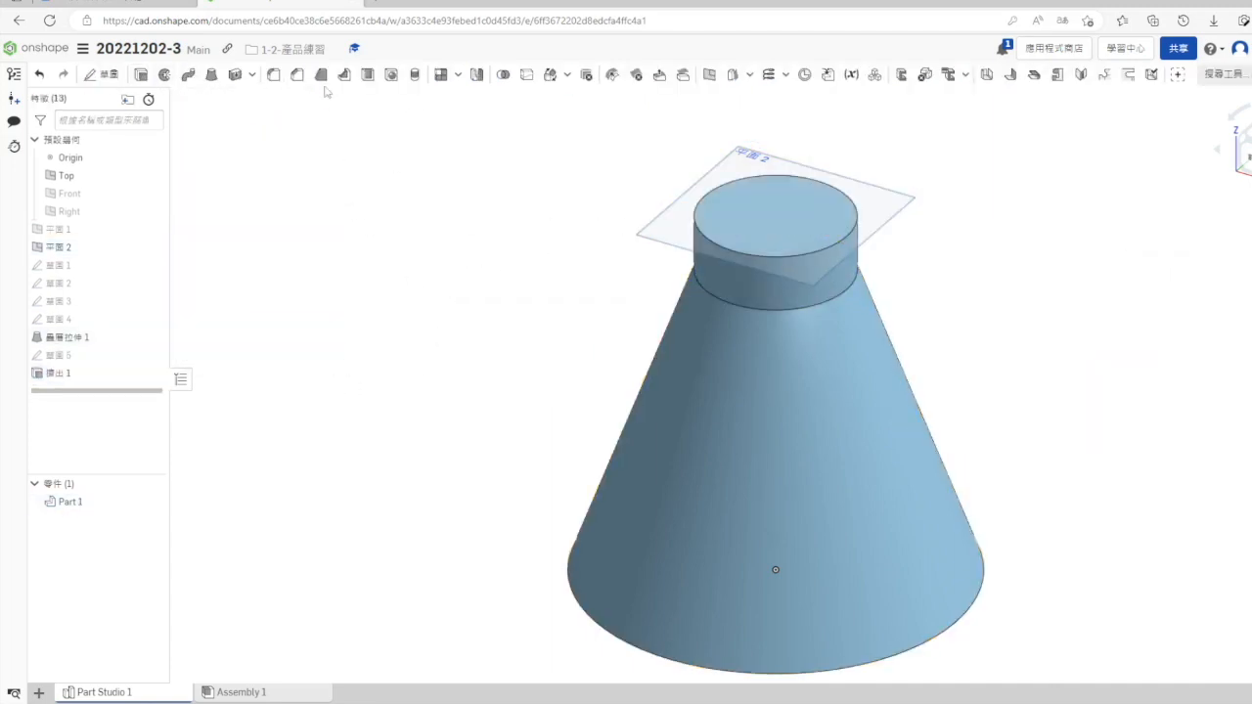
Step: Check the reference drawing in Google Drive and fillet the edge between neck and cone with a 60 mm radius in Onshape
left_click(186, 5)
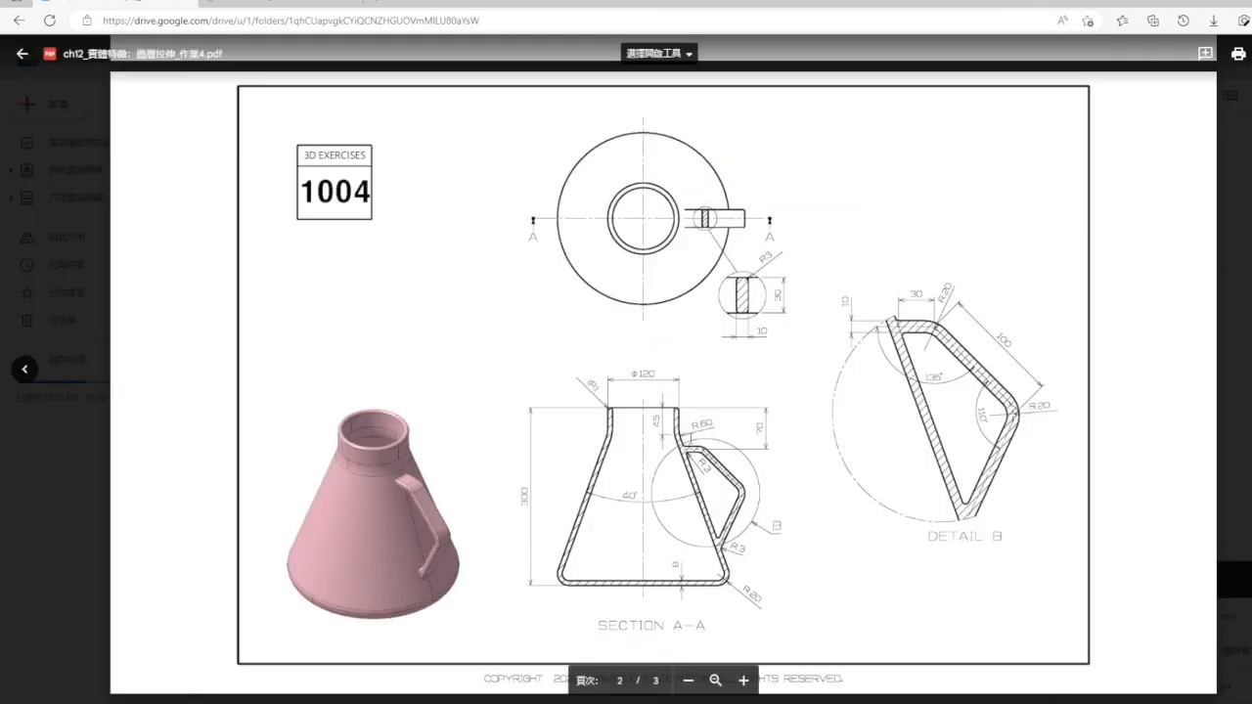
key("ctrl+Tab")
left_click(274, 75)
type("60")
left_click(727, 302)
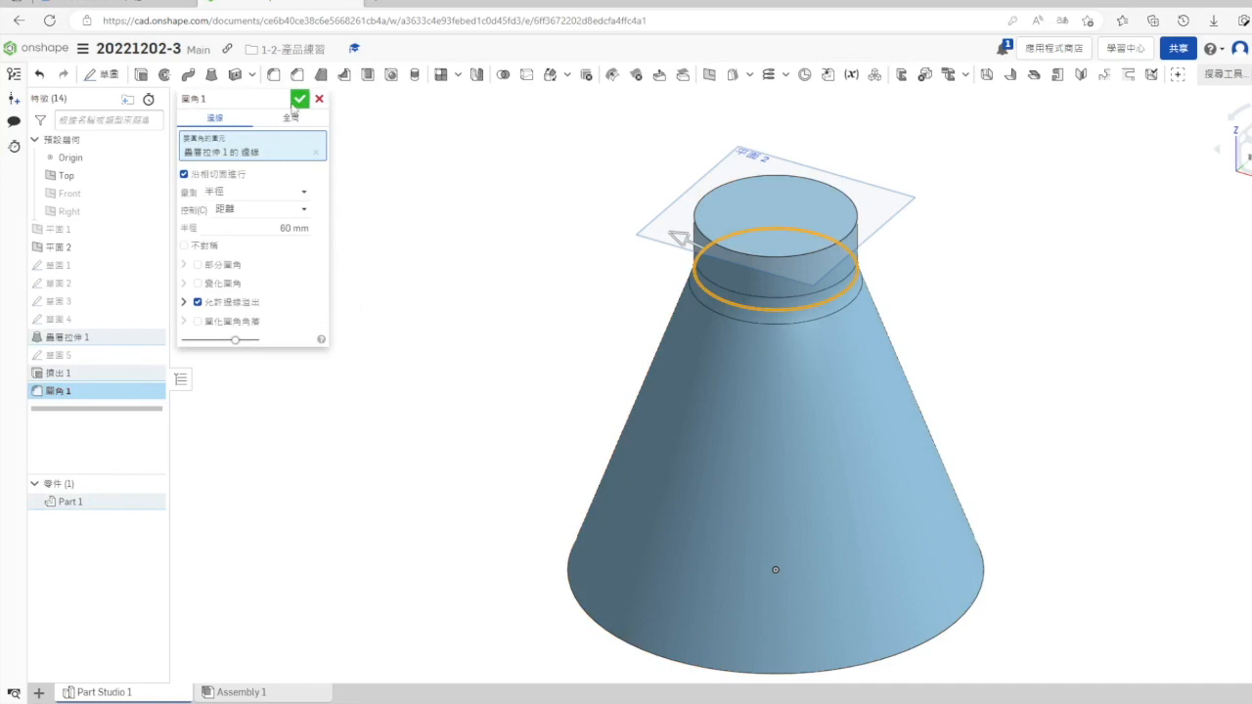
left_click(296, 100)
Step: Fillet the cone's bottom outer edge with a 20 mm radius
key("shift+f")
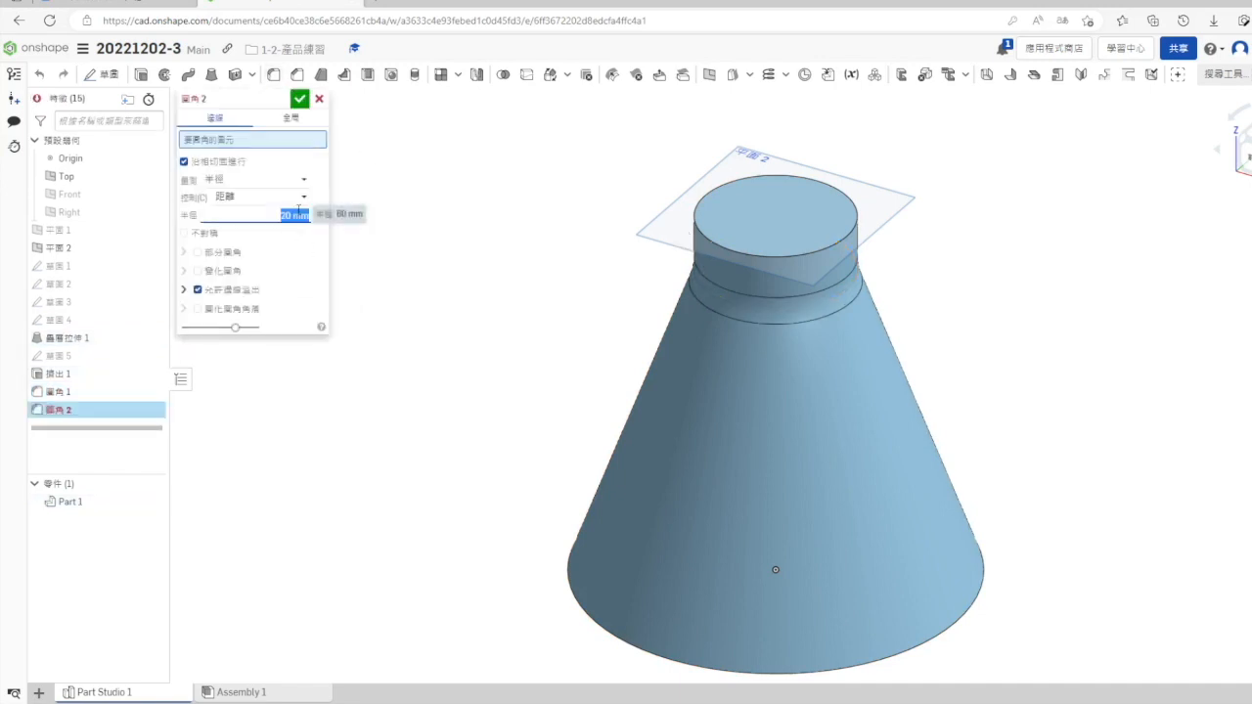
left_click(568, 590)
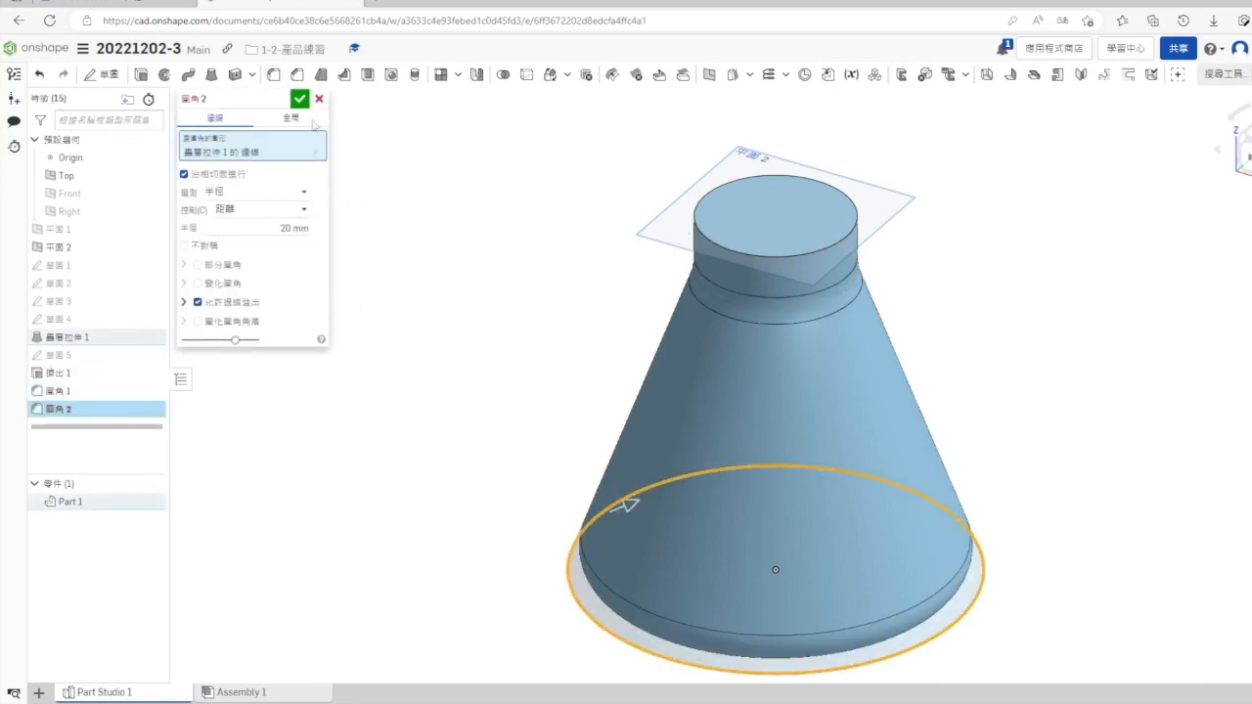
left_click(300, 98)
Step: Hide the Top plane and 平面 2
scroll(867, 425, "down", 3)
right_click_drag(867, 425, 789, 434)
left_click(152, 176)
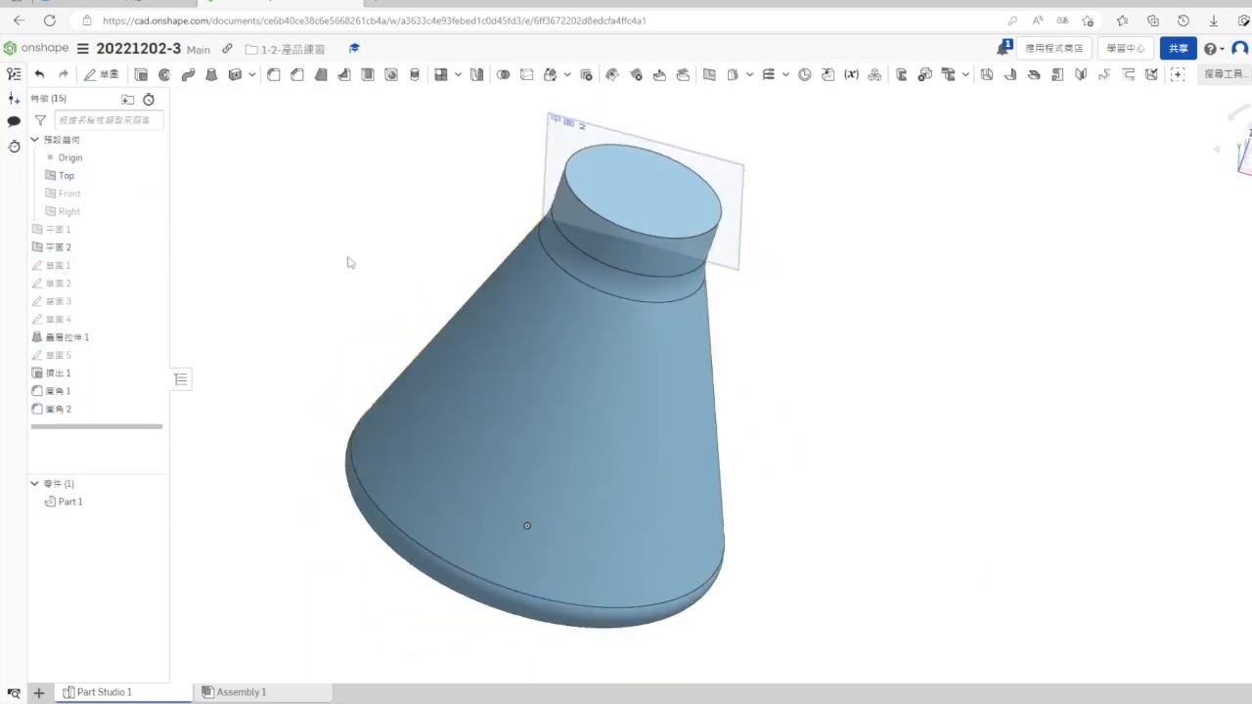
left_click(152, 248)
right_click_drag(968, 513, 886, 499)
middle_click_drag(1210, 280, 1251, 294)
scroll(1053, 417, "down", 1)
Step: Check the reference drawing in Google Drive and, in Onshape, shell the flask to 8 mm thickness with the neck's top face removed
key("ctrl+Tab")
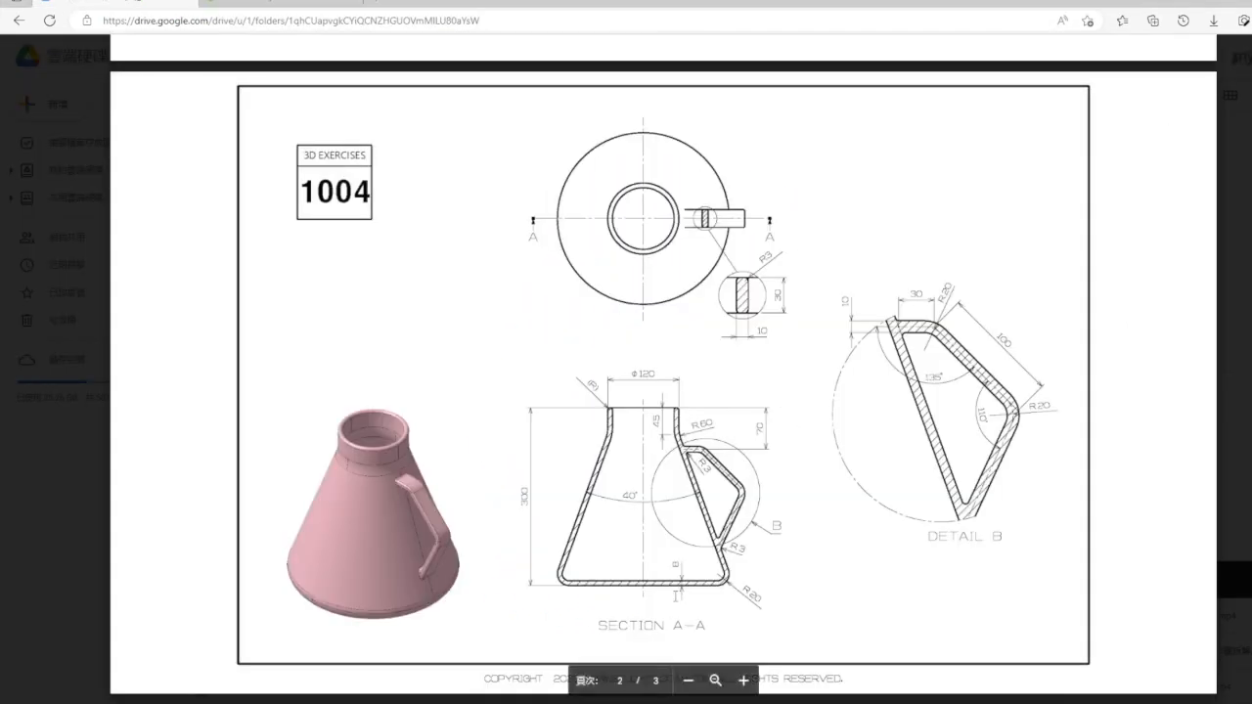
key("ctrl+Tab")
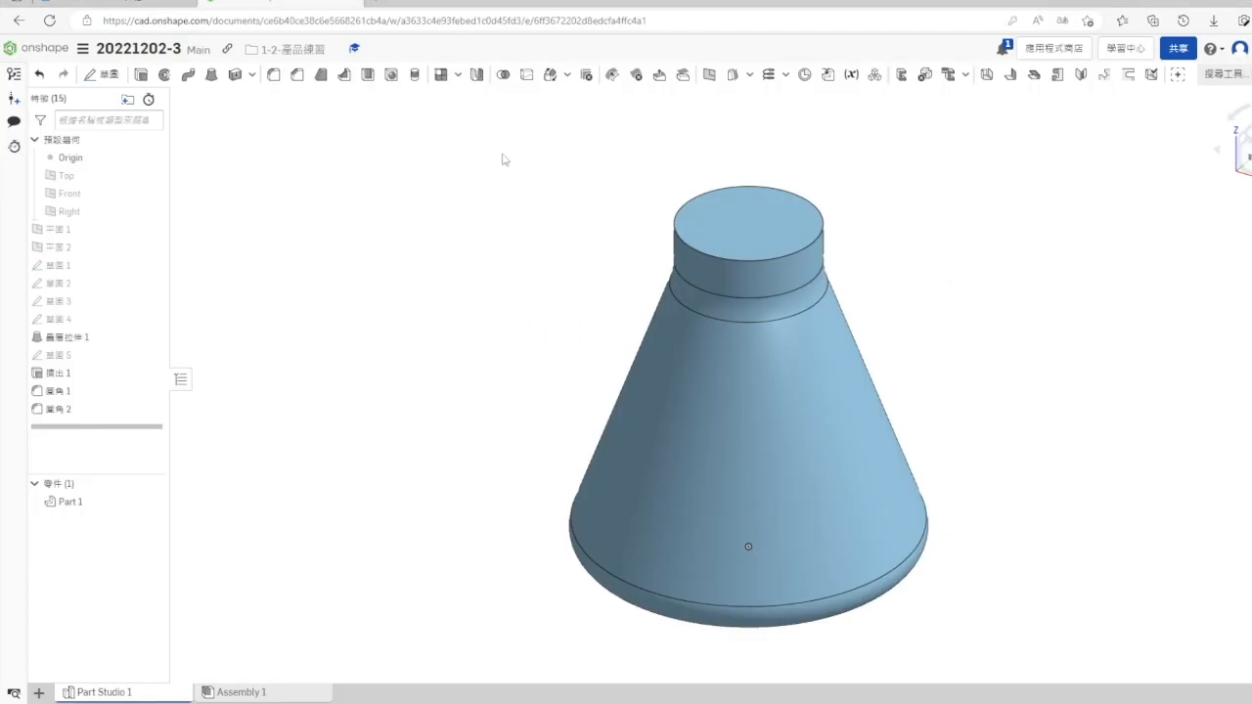
left_click(367, 75)
left_click(749, 223)
left_click(293, 175)
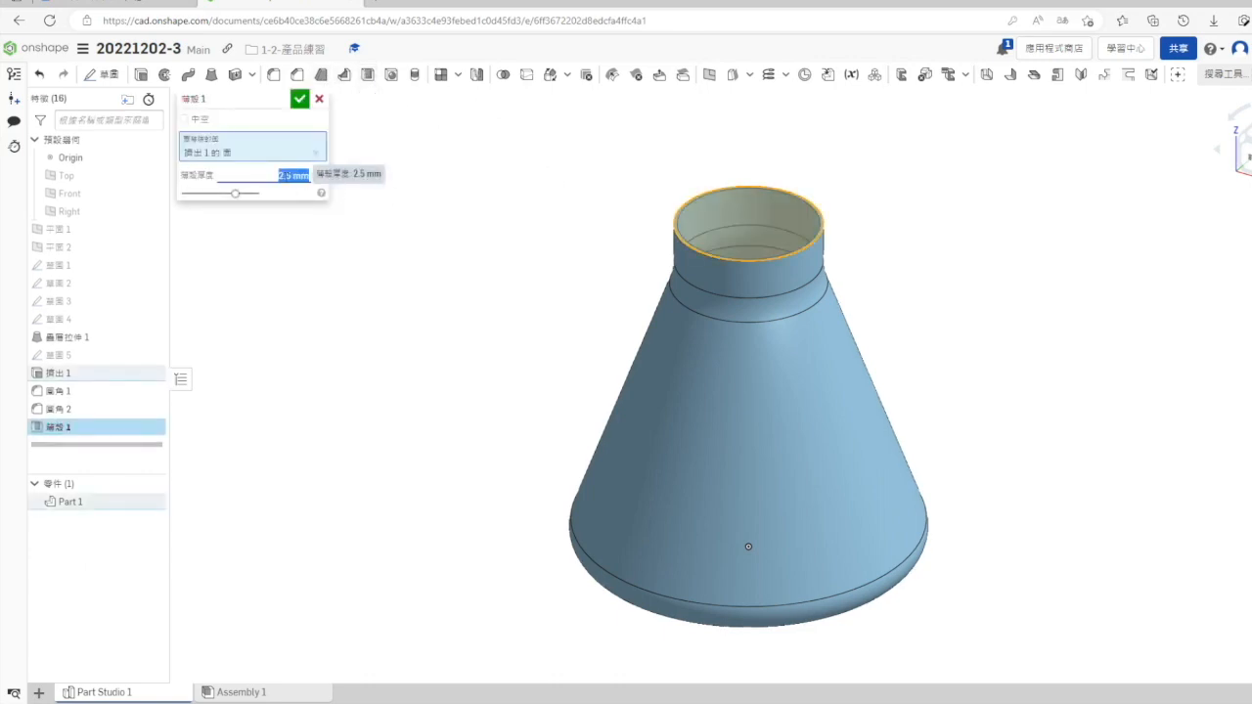
type("8")
key("Return")
left_click(301, 100)
Step: Apply a section view of the flask along the Front plane
right_click_drag(483, 339, 572, 326)
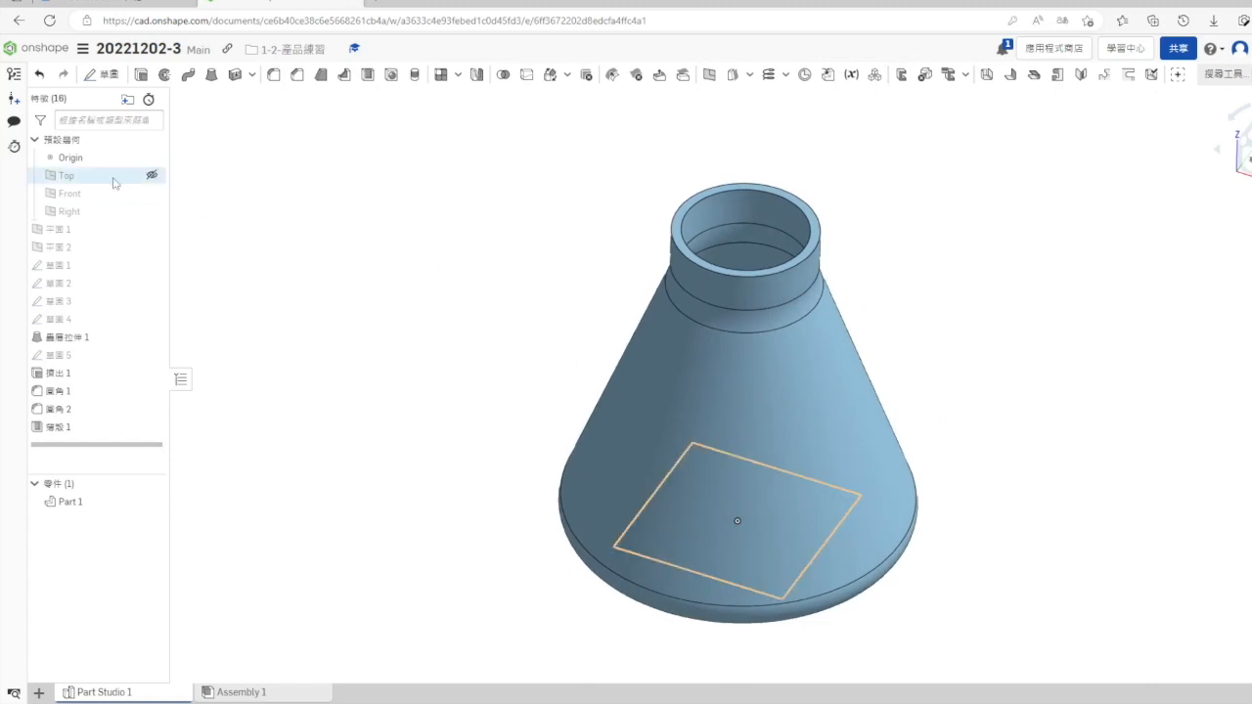
left_click(73, 192)
left_click(1245, 520)
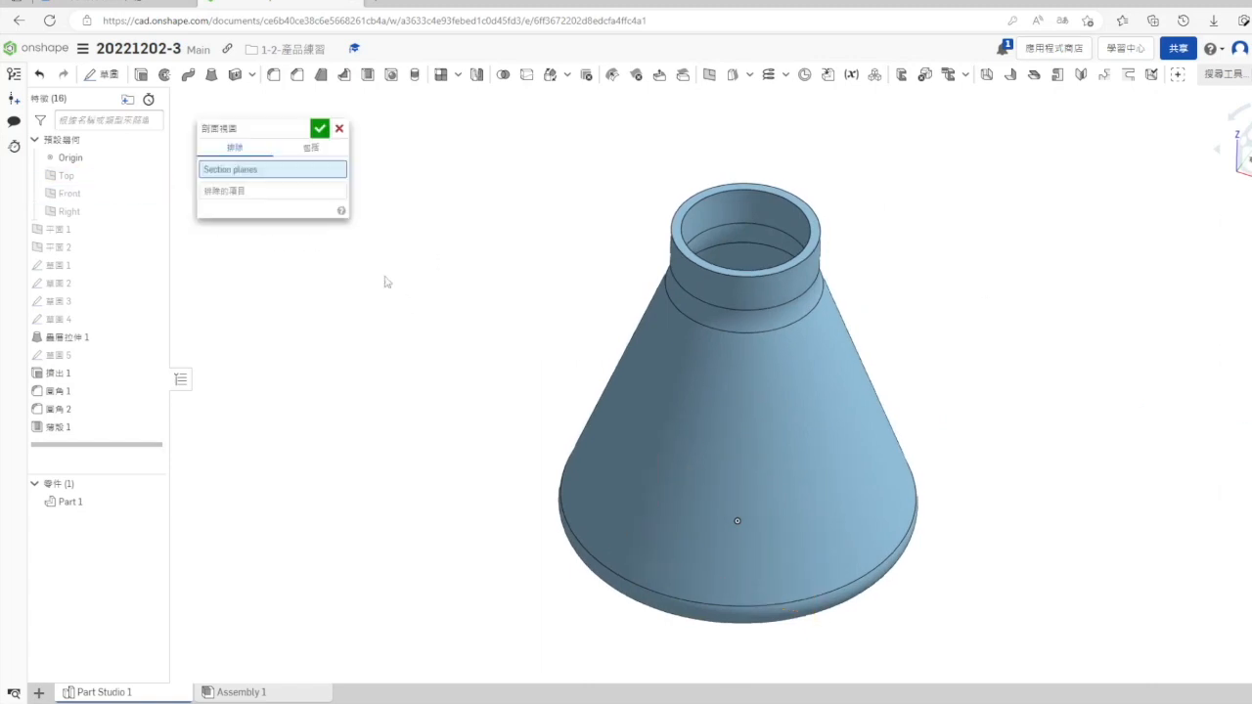
left_click(320, 130)
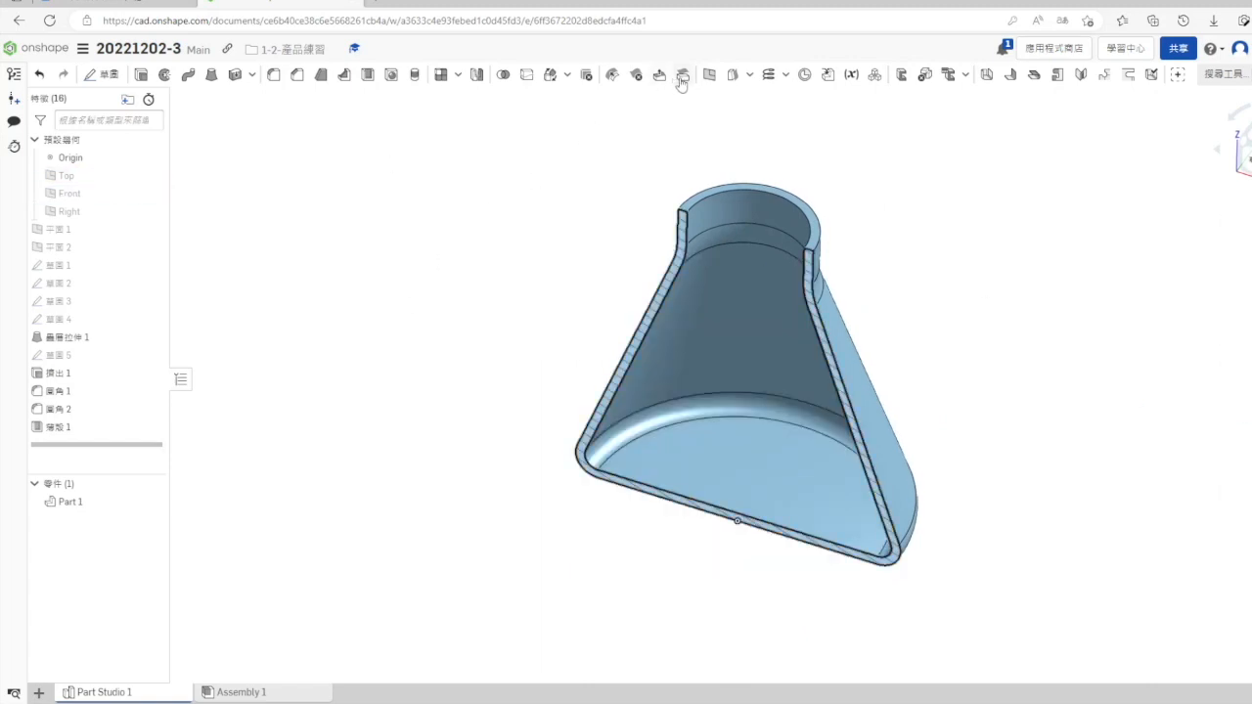
Step: Create a 0 mm offset surface from the flask's inner faces and hide that surface
left_click(750, 75)
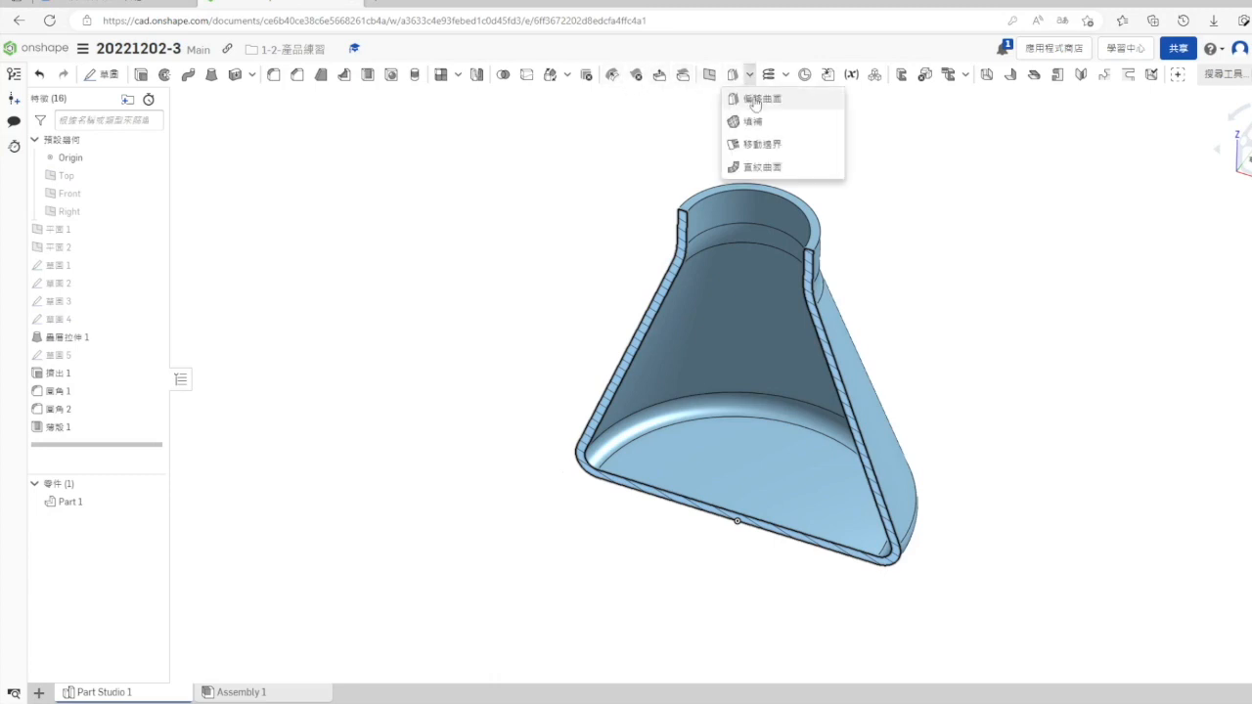
left_click(753, 97)
left_click(276, 144)
left_click(279, 126)
left_click(733, 206)
left_click(730, 238)
left_click(662, 387)
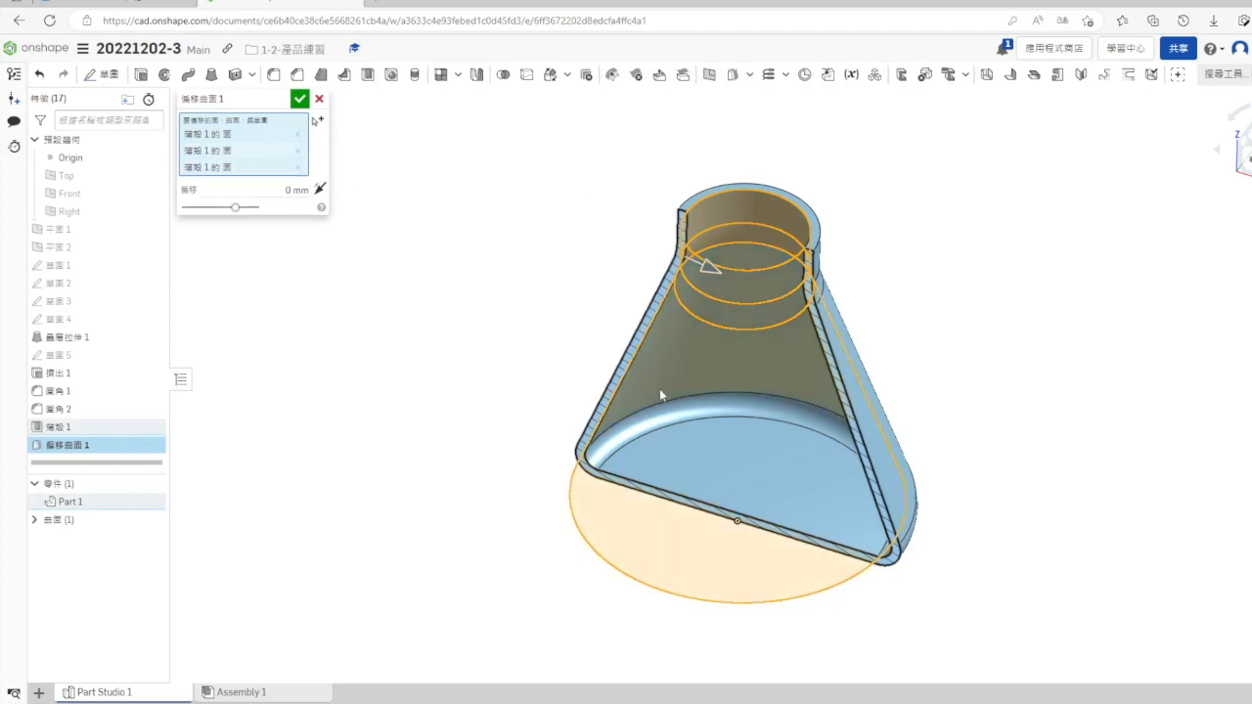
key("Return")
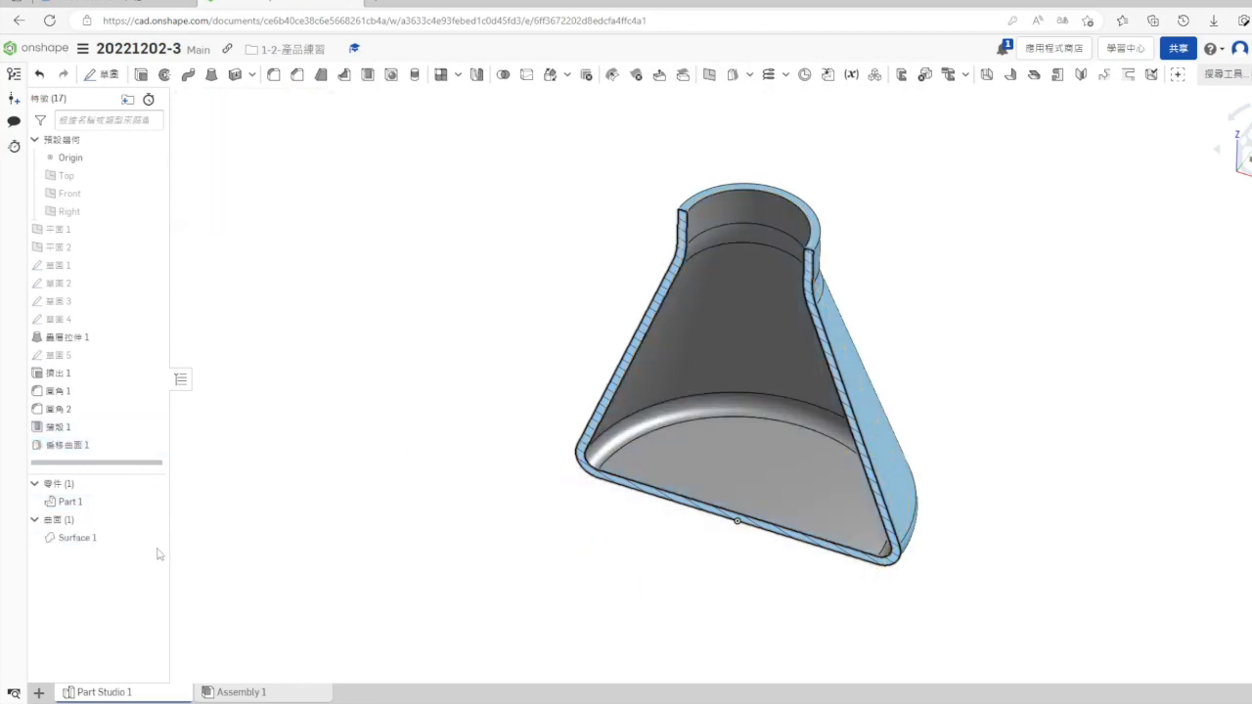
left_click(152, 539)
Step: Check the drawing in Google Drive and, in Onshape, create a plane offset 70 mm downward from the neck's top rim face
left_click(108, 2)
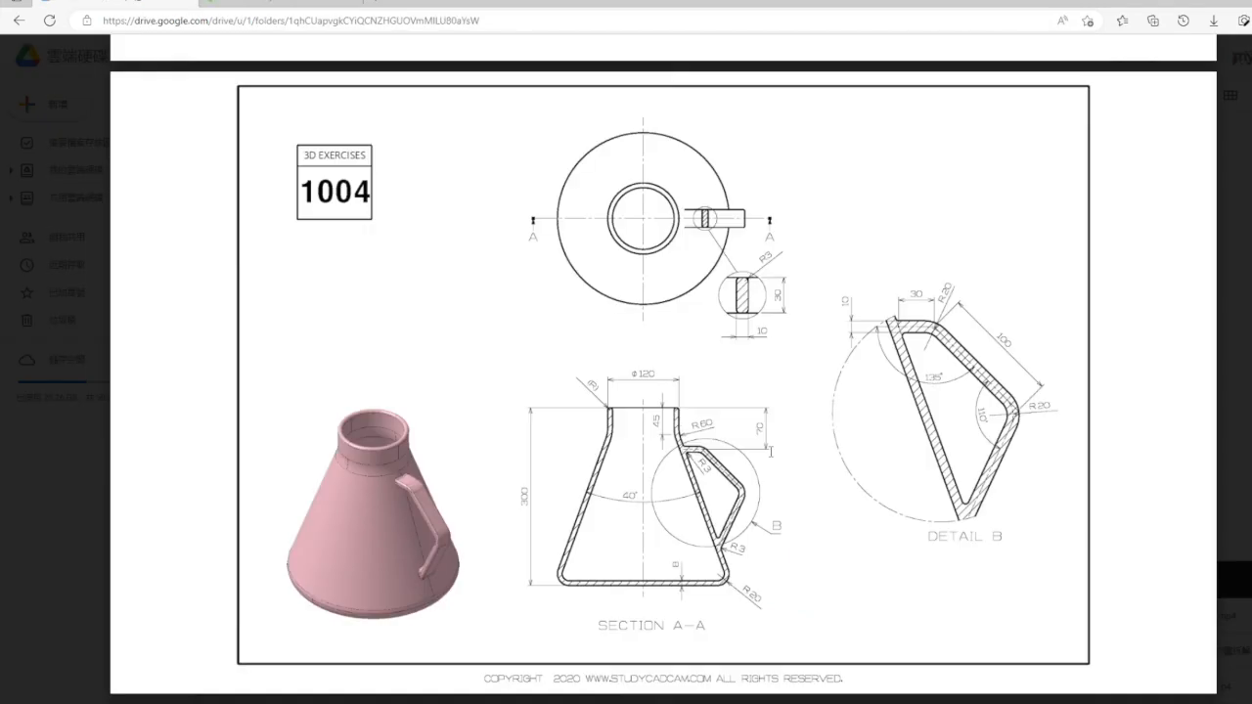
key("alt+Tab")
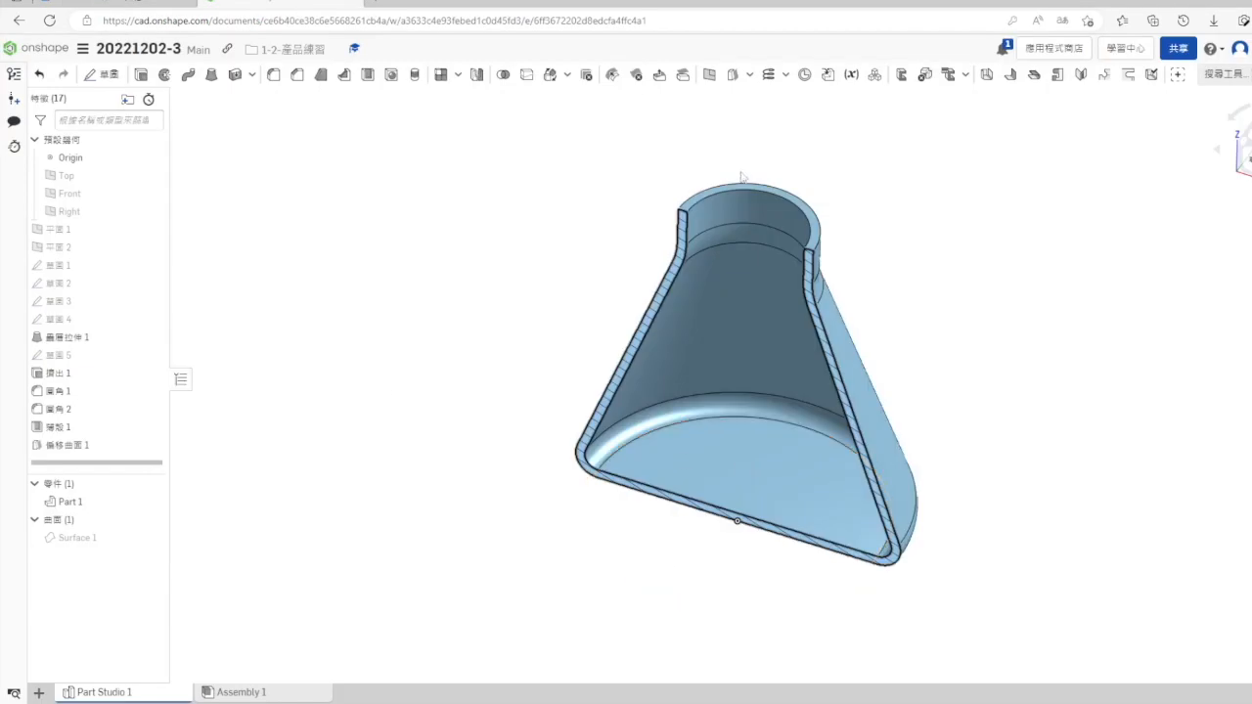
scroll(814, 220, "up", 3)
left_click(709, 74)
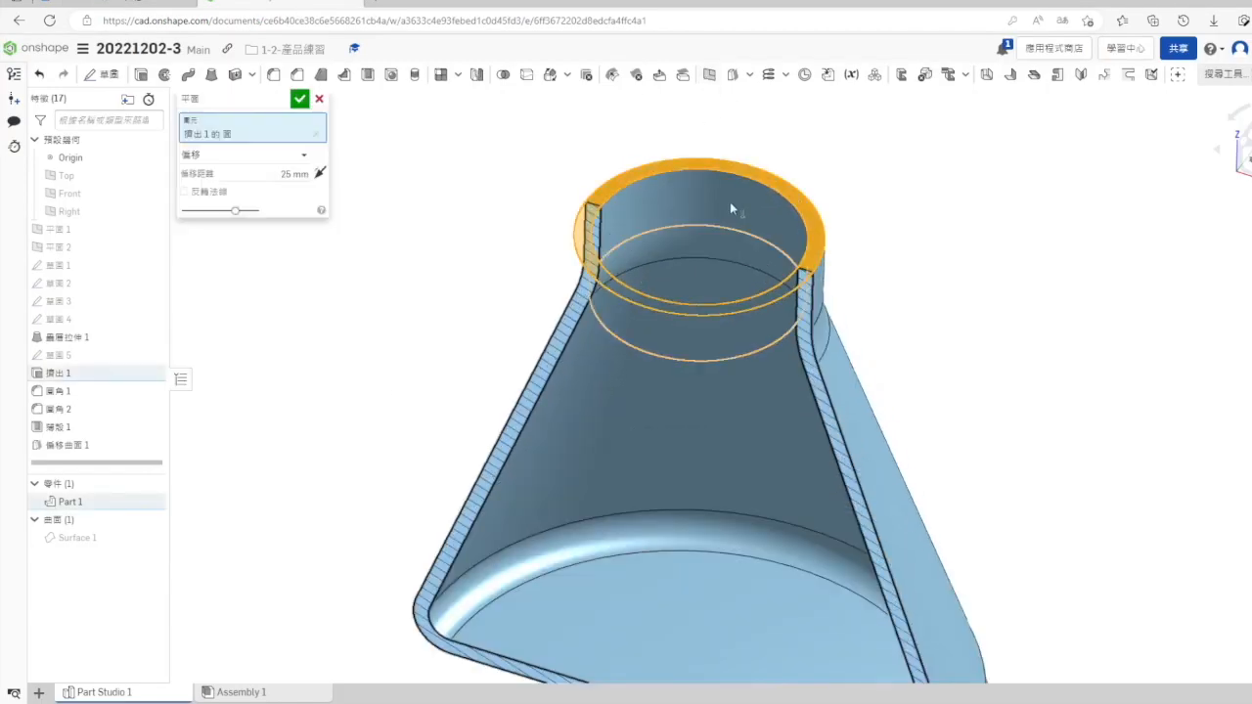
left_click(319, 174)
left_click(293, 173)
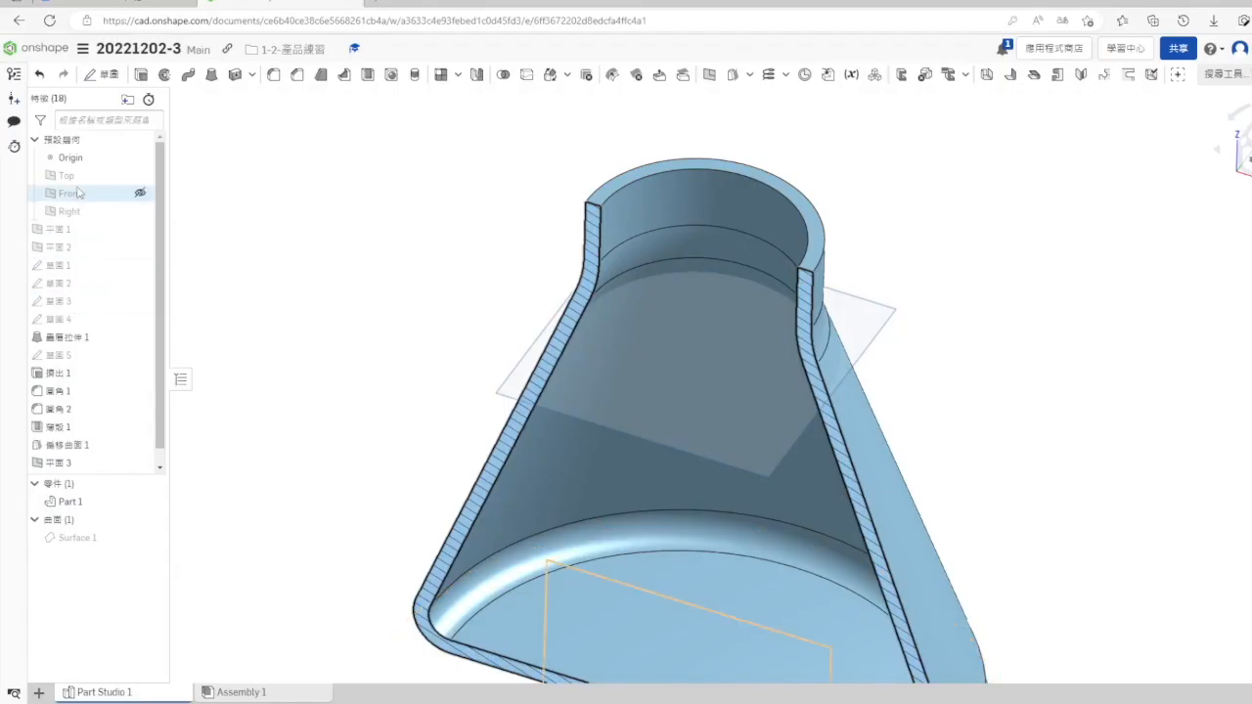
Step: Start a sketch on the Front plane and draw the handle path beside the flask as one horizontal and two slanted connected lines
right_click(78, 192)
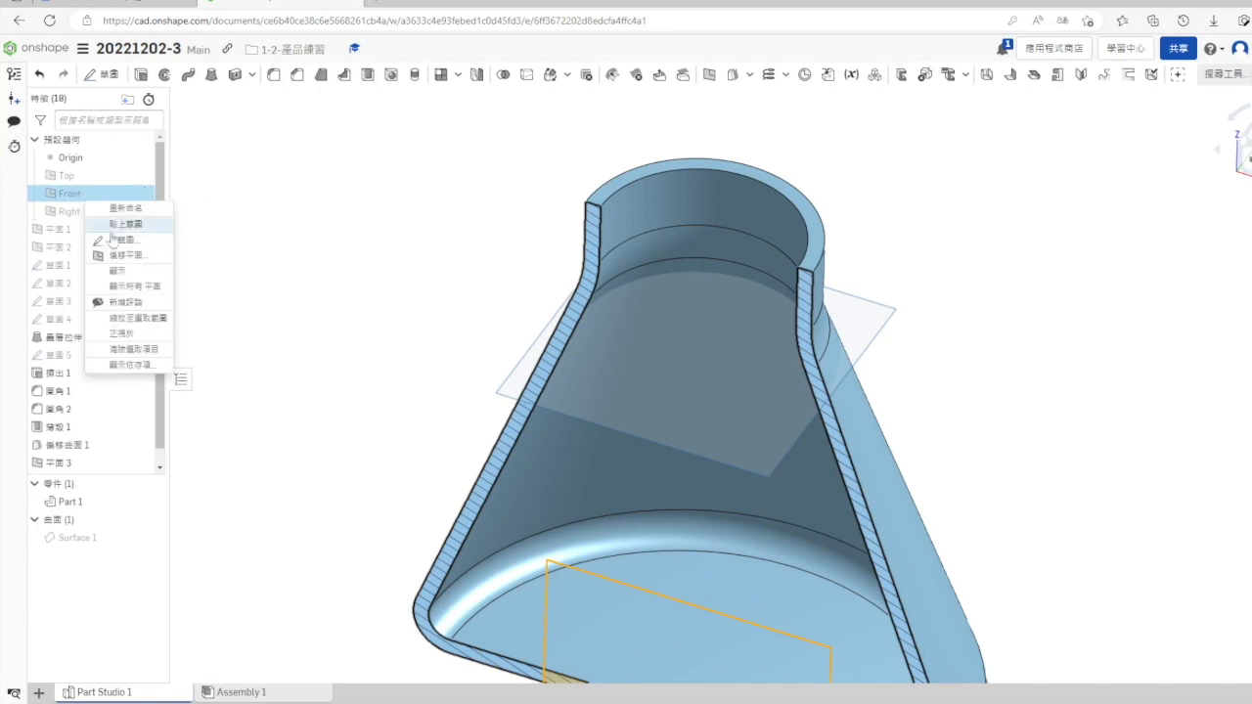
left_click(125, 241)
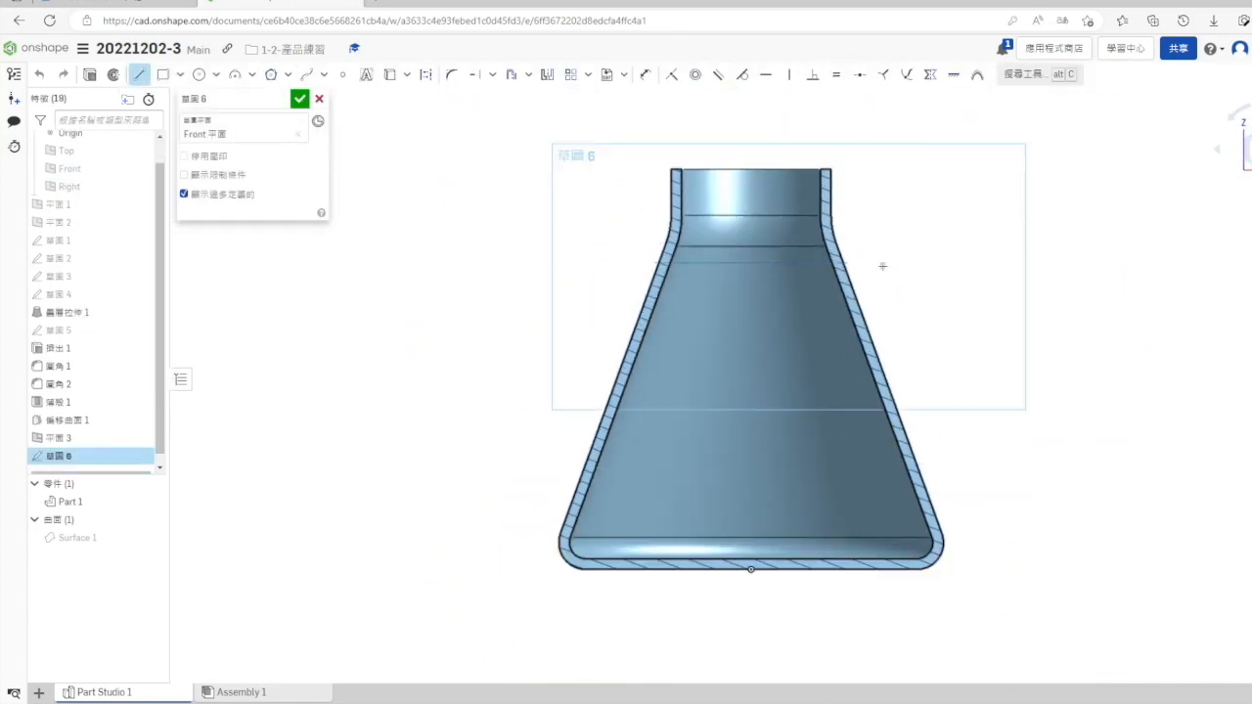
left_click(954, 265)
left_click(1051, 408)
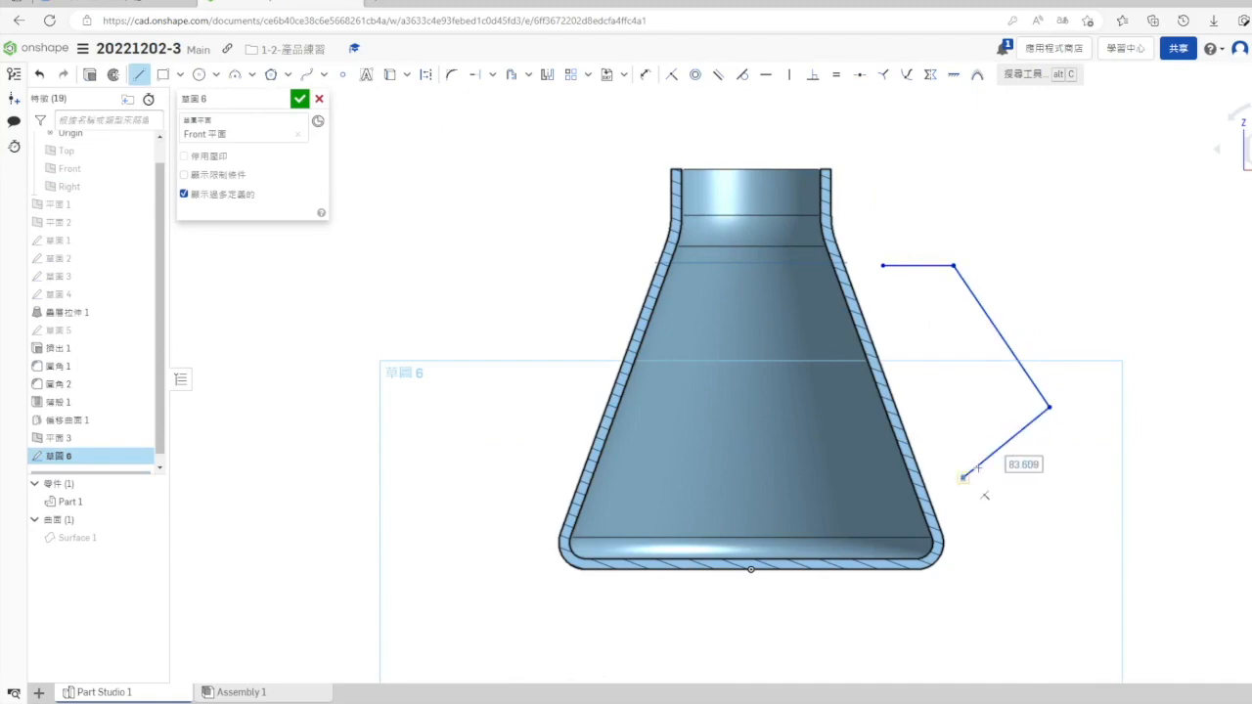
left_click(963, 478)
key("Escape")
scroll(1223, 325, "down", 1)
scroll(1222, 325, "up", 1)
Step: Check the drawing in Google Drive and, in Onshape, make the horizontal handle line's free endpoint coincident with 平面 3
key("alt+Tab")
key("alt+Tab")
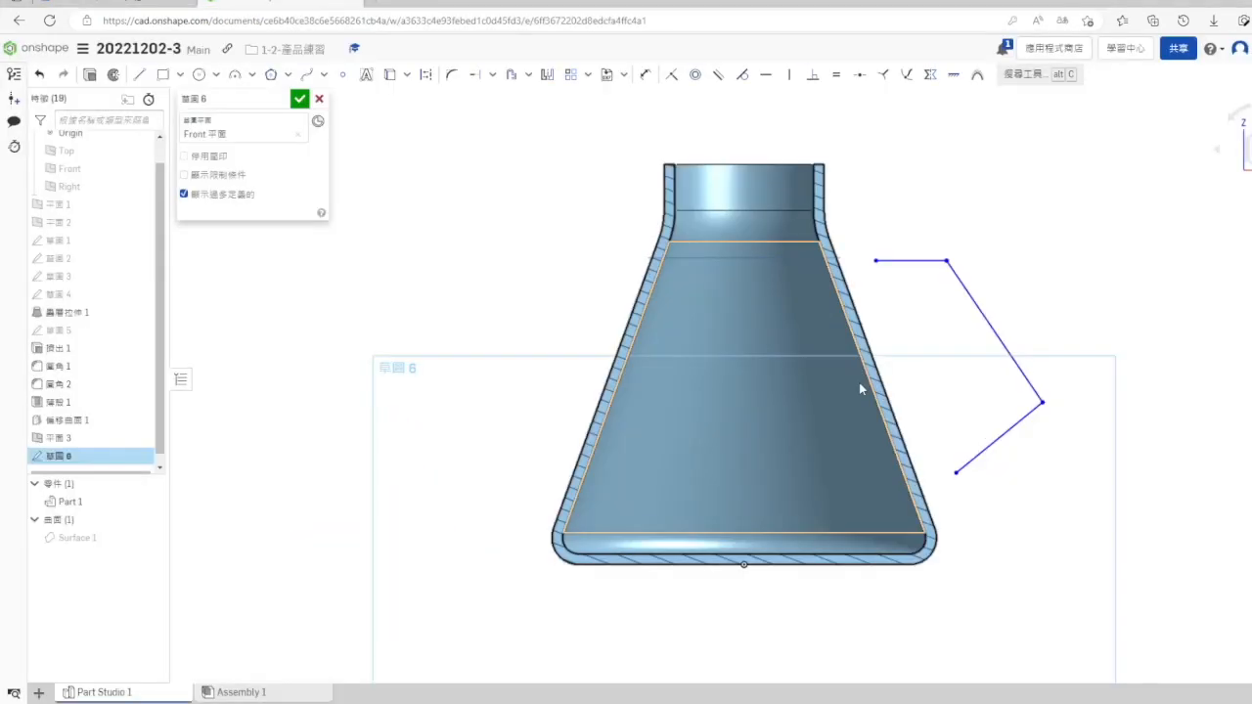
right_click_drag(1062, 279, 1042, 307)
left_click(1248, 156)
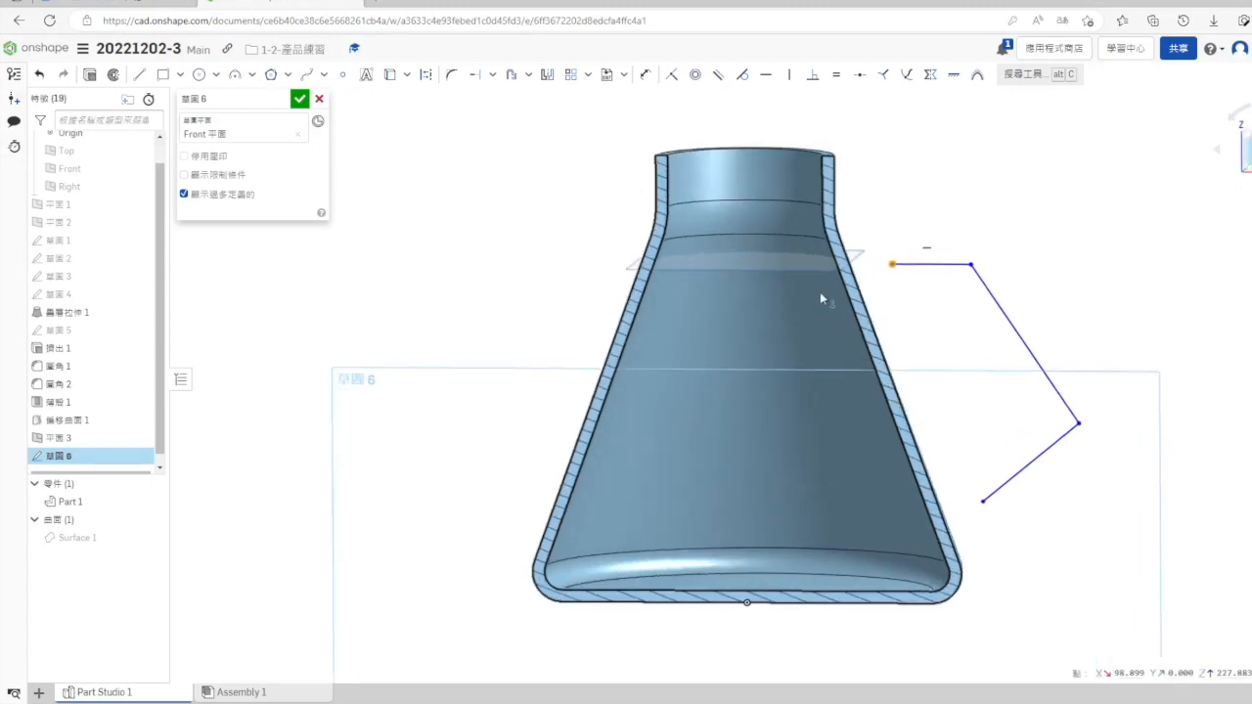
left_click(926, 235)
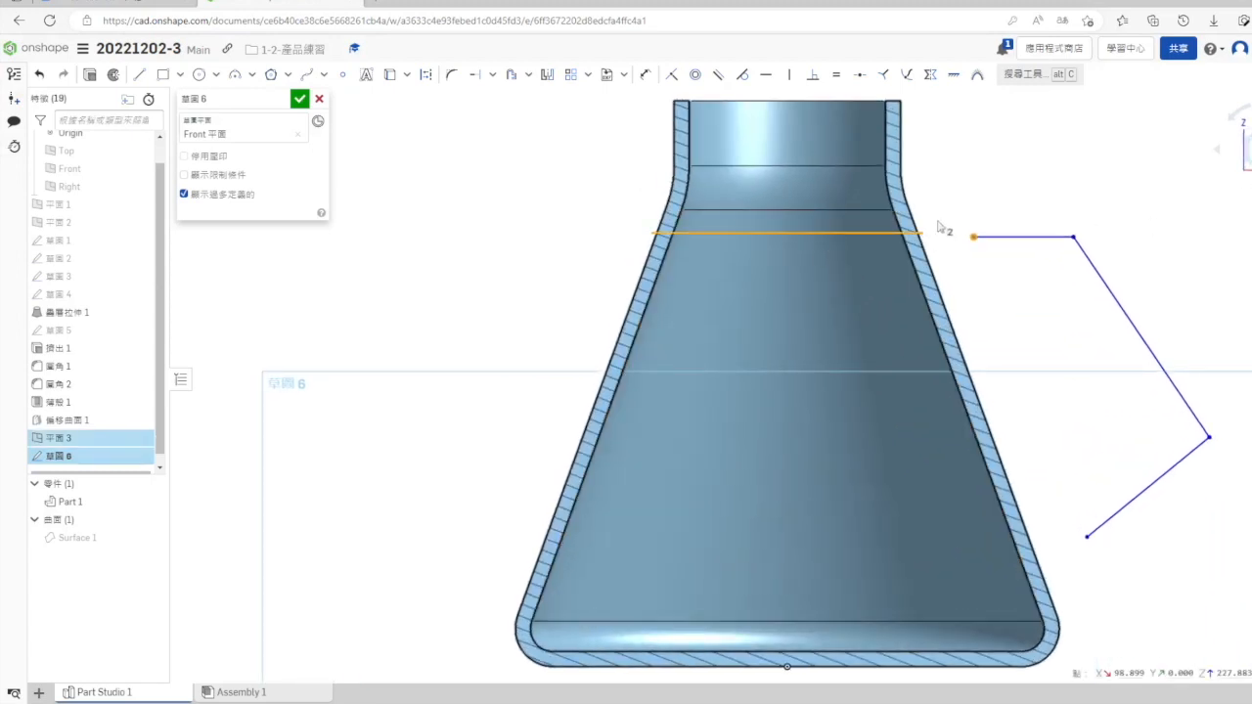
left_click(990, 194)
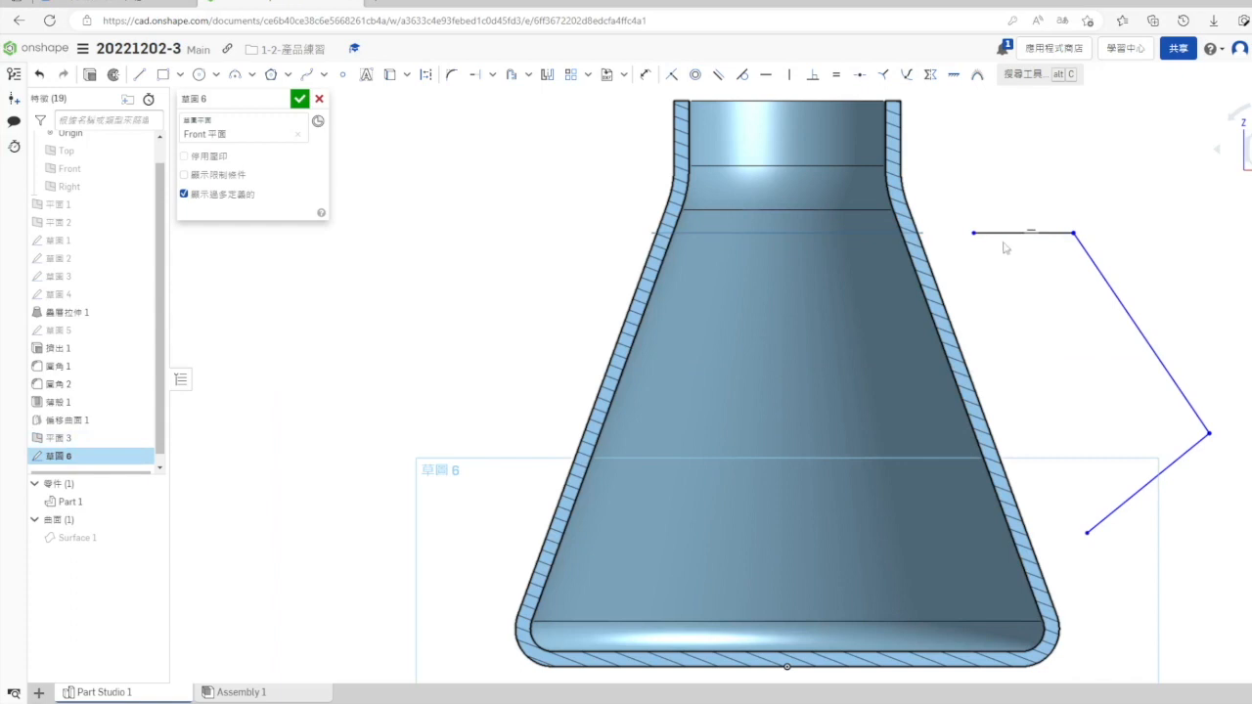
Step: Add the intersection of the cone's outer face with the sketch plane to the handle sketch
left_click(426, 74)
mouse_move(679, 257)
right_mouse_down()
mouse_move(651, 265)
mouse_move(909, 318)
right_mouse_up()
left_click(909, 318)
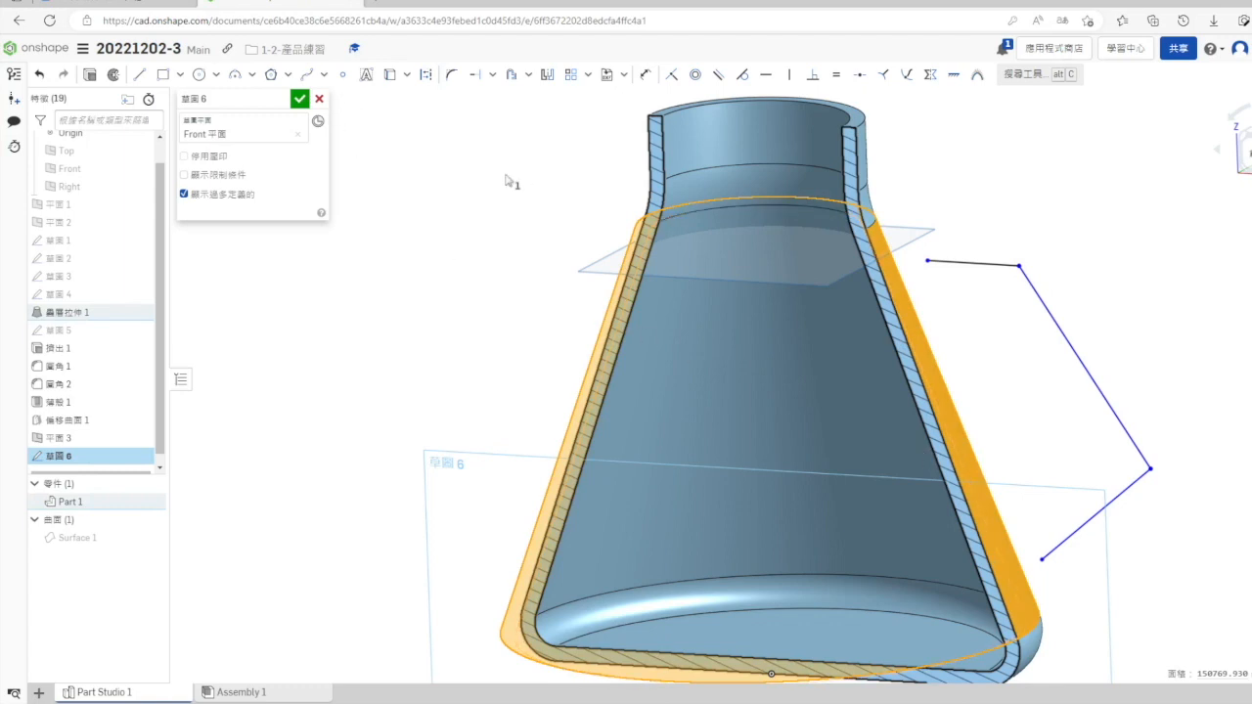
left_click(407, 79)
left_click(414, 122)
left_click(407, 78)
left_click(414, 124)
left_click(931, 367)
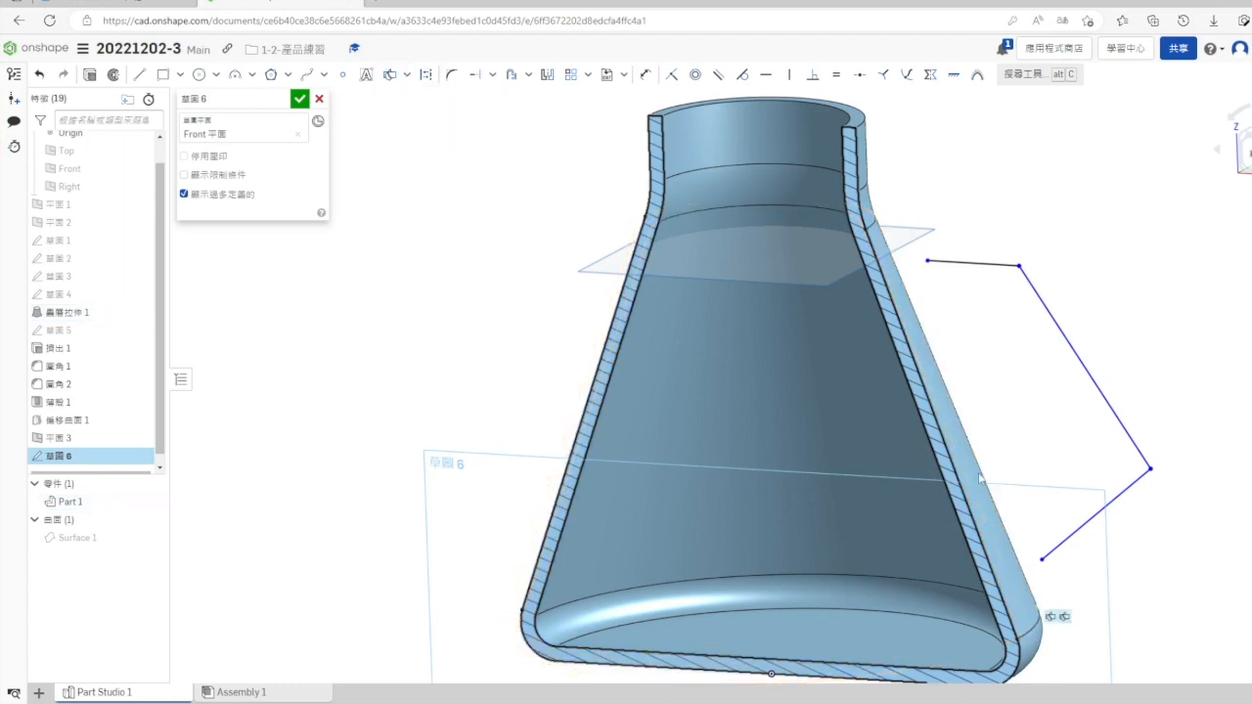
Step: Constrain both free ends of the handle path to be coincident with the cone's outer wall line
key("n")
left_click(877, 303)
left_click(584, 255)
key("Escape")
left_click(907, 233)
left_click(871, 284)
left_click(671, 74)
left_click(963, 536)
left_click(671, 75)
Step: Check the drawing in Google Drive and, in Onshape, dimension the handle's horizontal line to 30 mm
key("s")
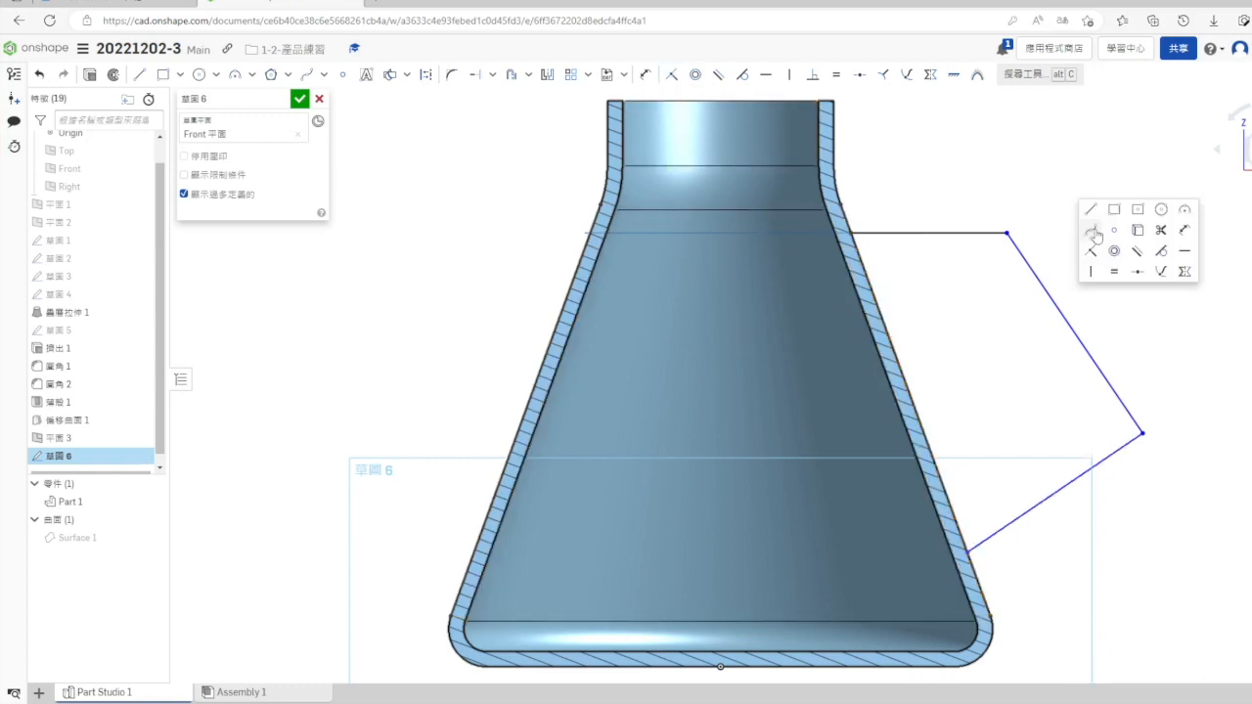
left_click(1182, 231)
key("ctrl+Tab")
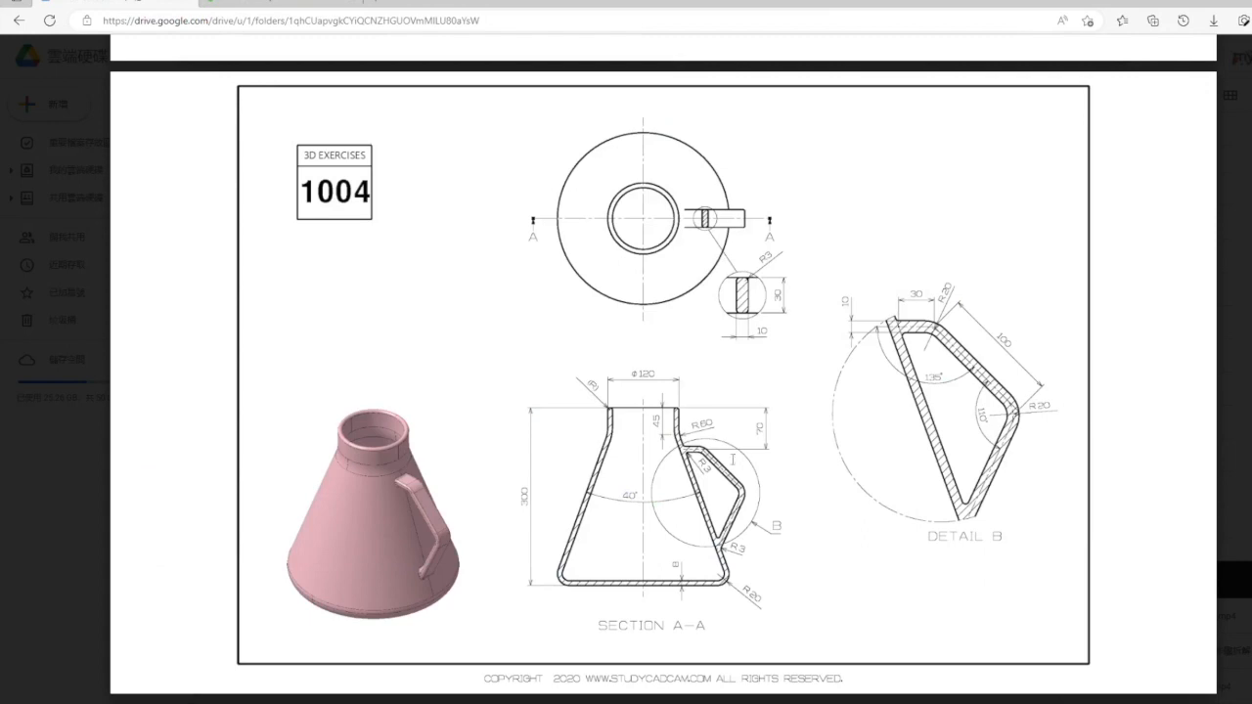
key("alt+Tab")
left_click(929, 232)
left_click(948, 193)
type("30")
key("Return")
Step: Check the drawing in Google Drive and, in Onshape, dimension the handle's upper slanted line to 100 mm
key("alt+Tab")
key("alt+Tab")
left_click(1046, 350)
left_click(1082, 259)
type("100")
key("Return")
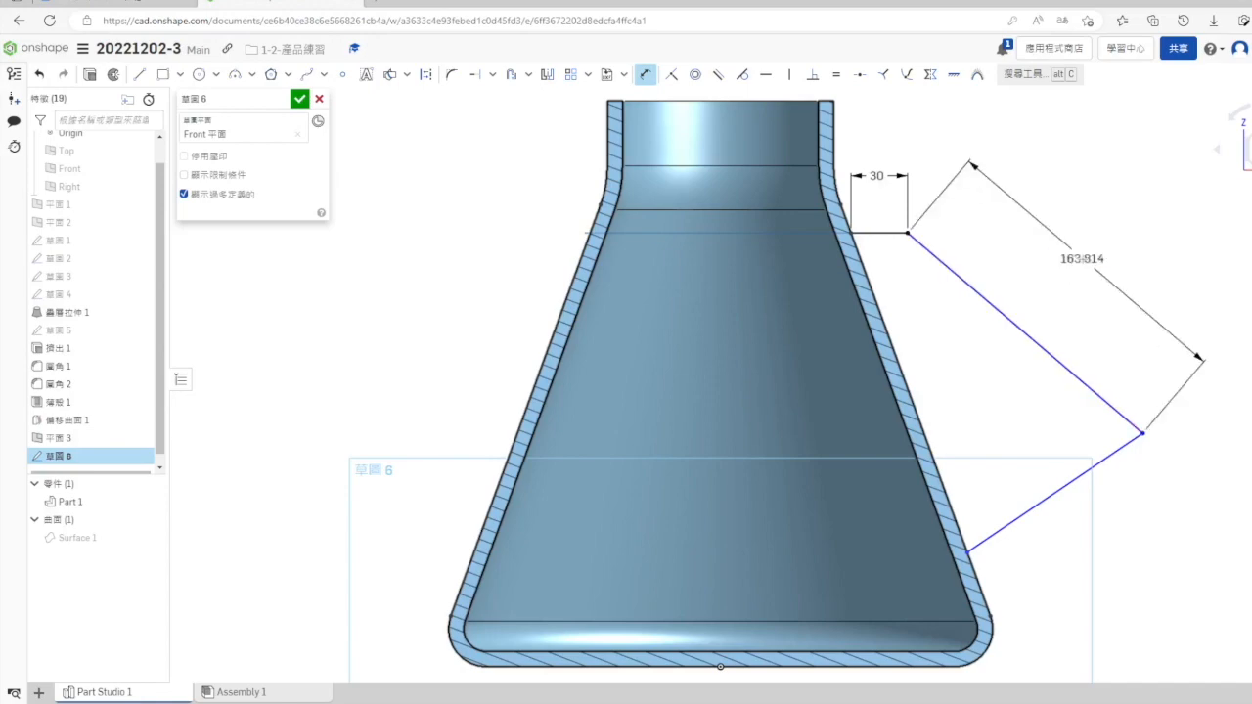
Step: Check the drawing in Google Drive and, in Onshape, set the angle between the handle's horizontal and upper slanted lines to 135°
key("alt+Tab")
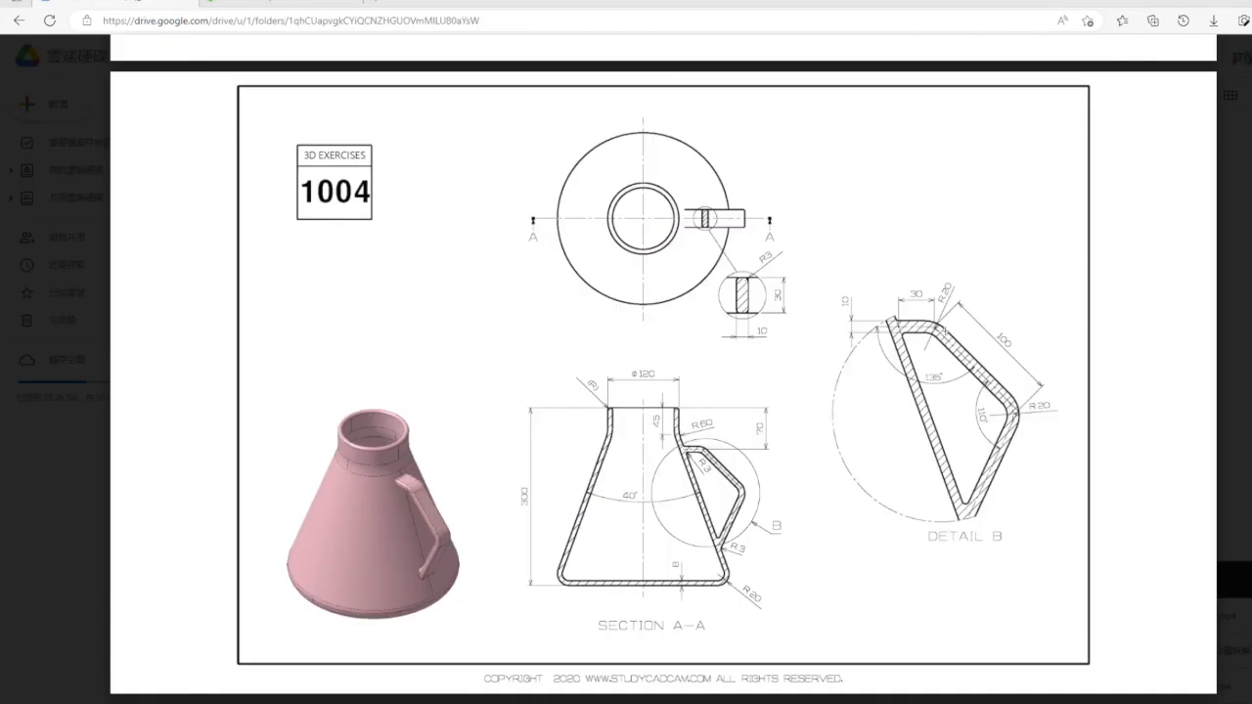
key("alt+Tab")
left_click(903, 258)
type("135")
key("Return")
Step: Check the drawing in Google Drive and, in Onshape, set the angle between the handle's two slanted lines to 110°
key("alt+Tab")
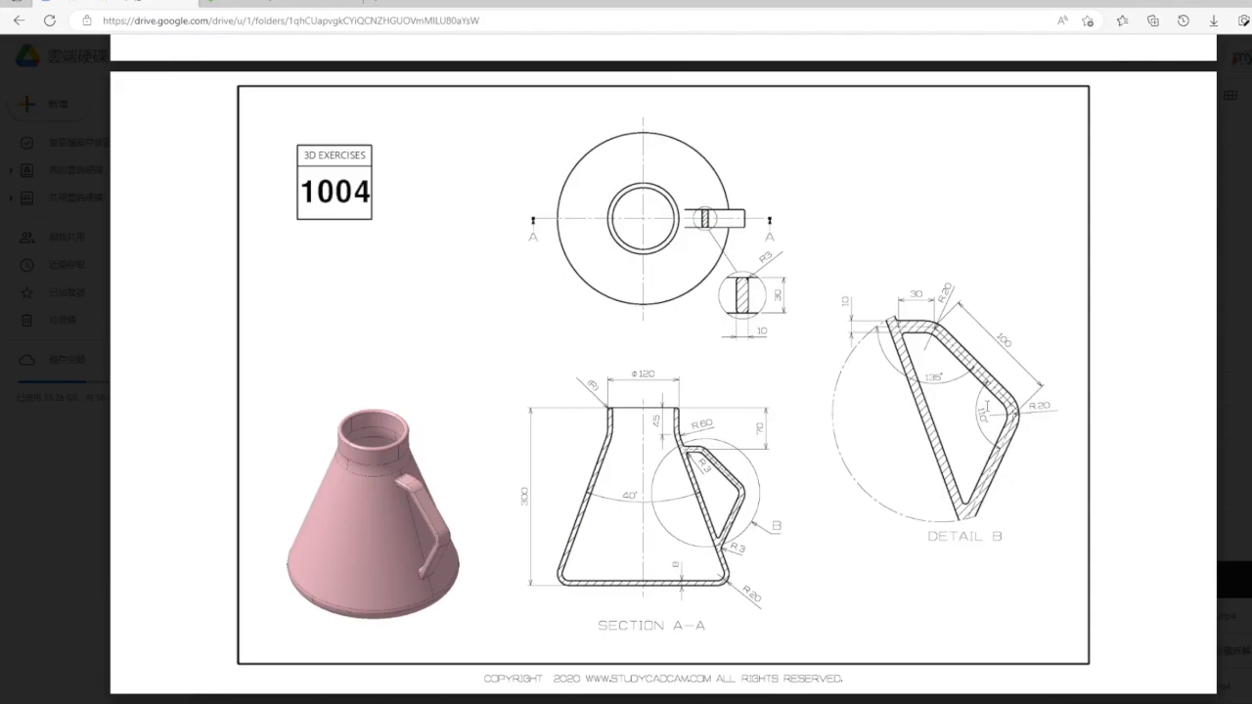
key("alt+Tab")
left_click(1029, 344)
left_click(1025, 406)
key("Return")
key("Escape")
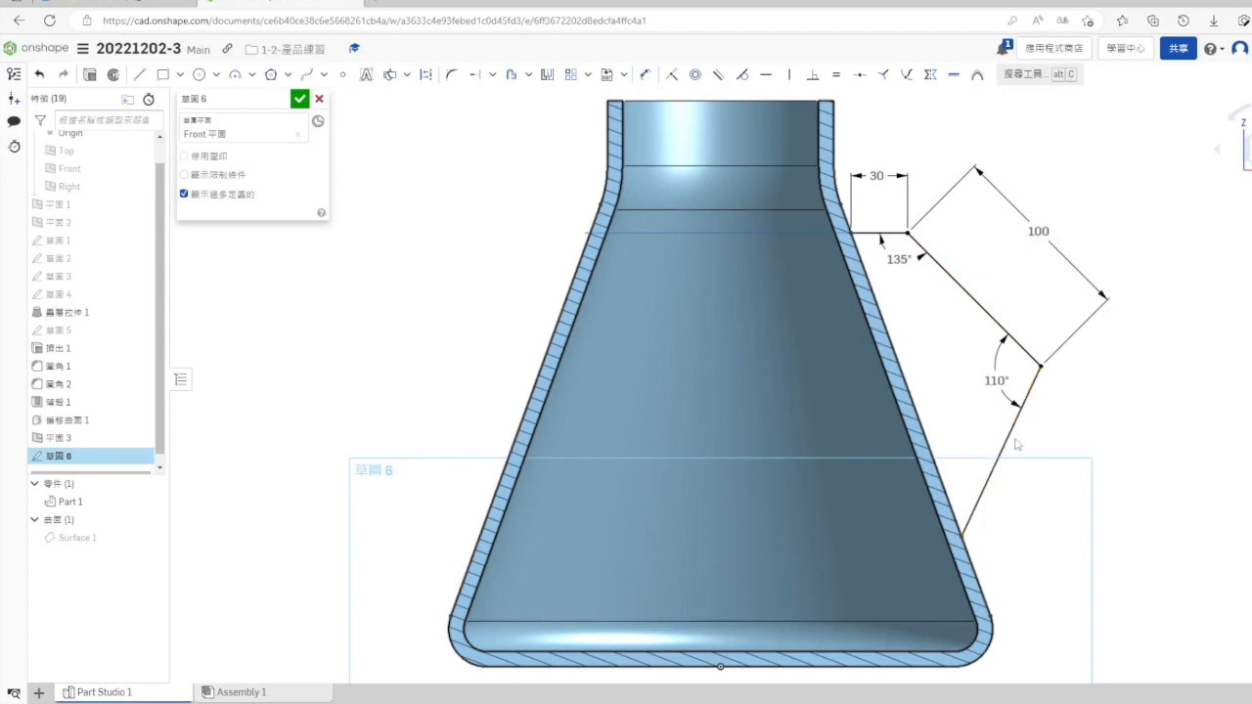
key("Escape")
Step: Draw a line from the handle's upper wall end into the flask and make it parallel to the horizontal handle line
left_click(767, 276)
key("Escape")
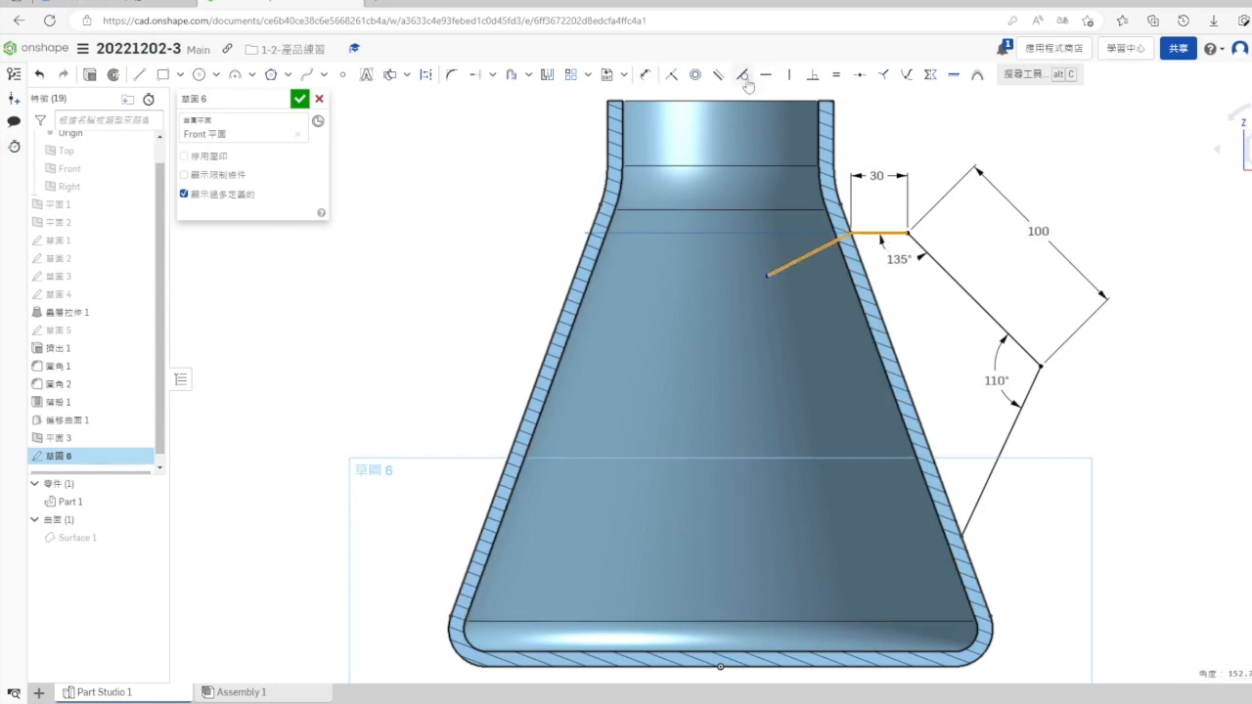
left_click(718, 75)
Step: Dimension the upper extension line inside the flask to 20 mm
key("s")
left_click(1054, 145)
left_click(793, 229)
left_click(795, 191)
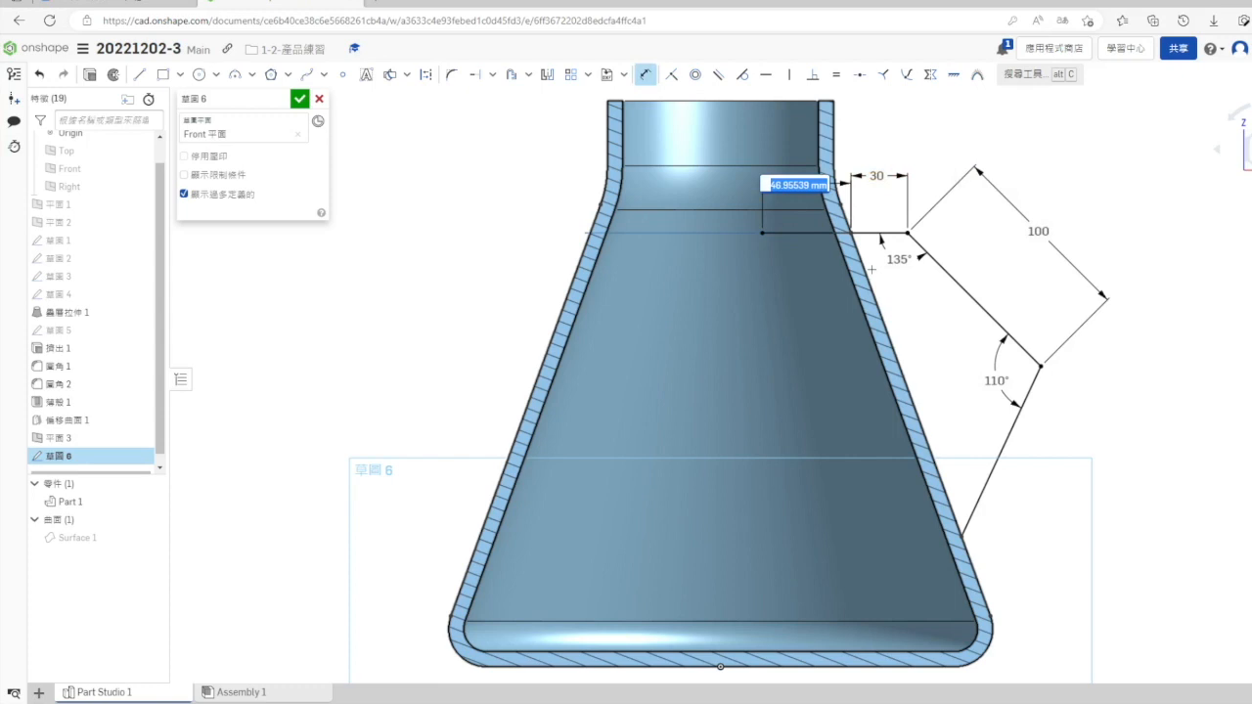
type("50")
key("Return")
key("Escape")
Step: Draw a line from the handle's lower wall end into the flask and make it parallel to the lower slanted line
key("l")
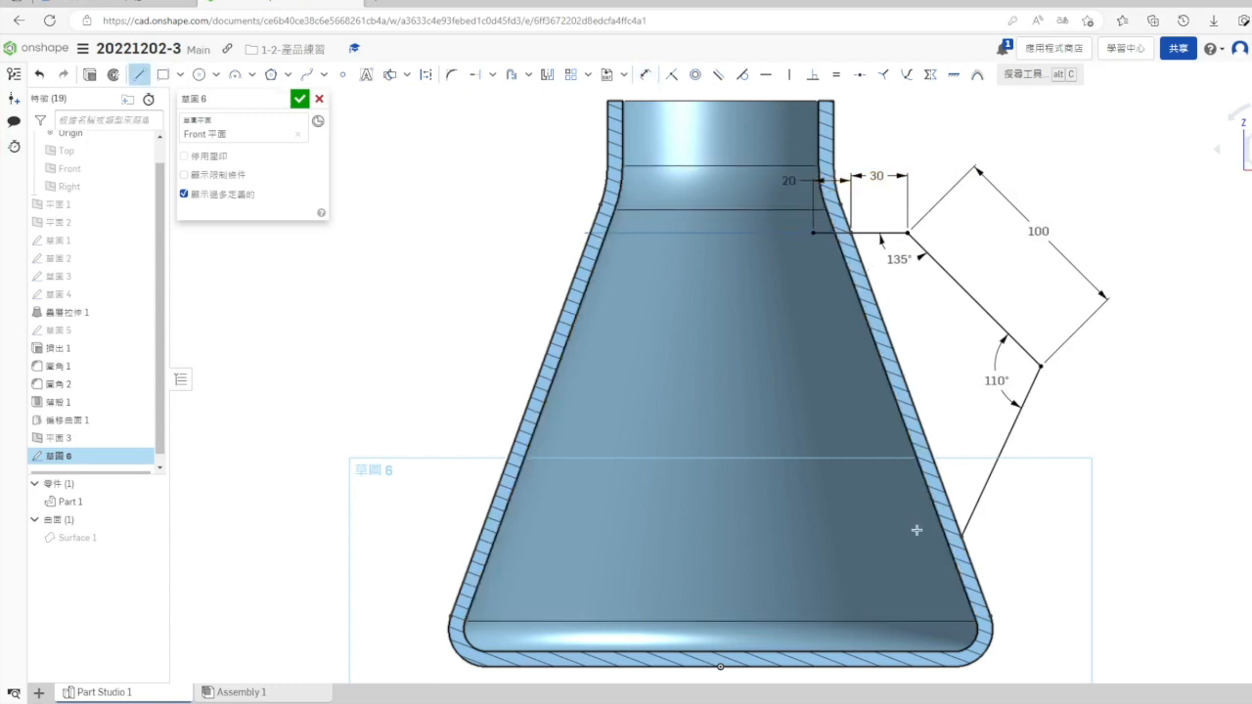
left_click(908, 575)
key("Escape")
left_click(929, 560)
left_click(978, 504)
Step: Dimension the lower extension line inside the flask to 20 mm and change that dimension to 30 mm
key("s")
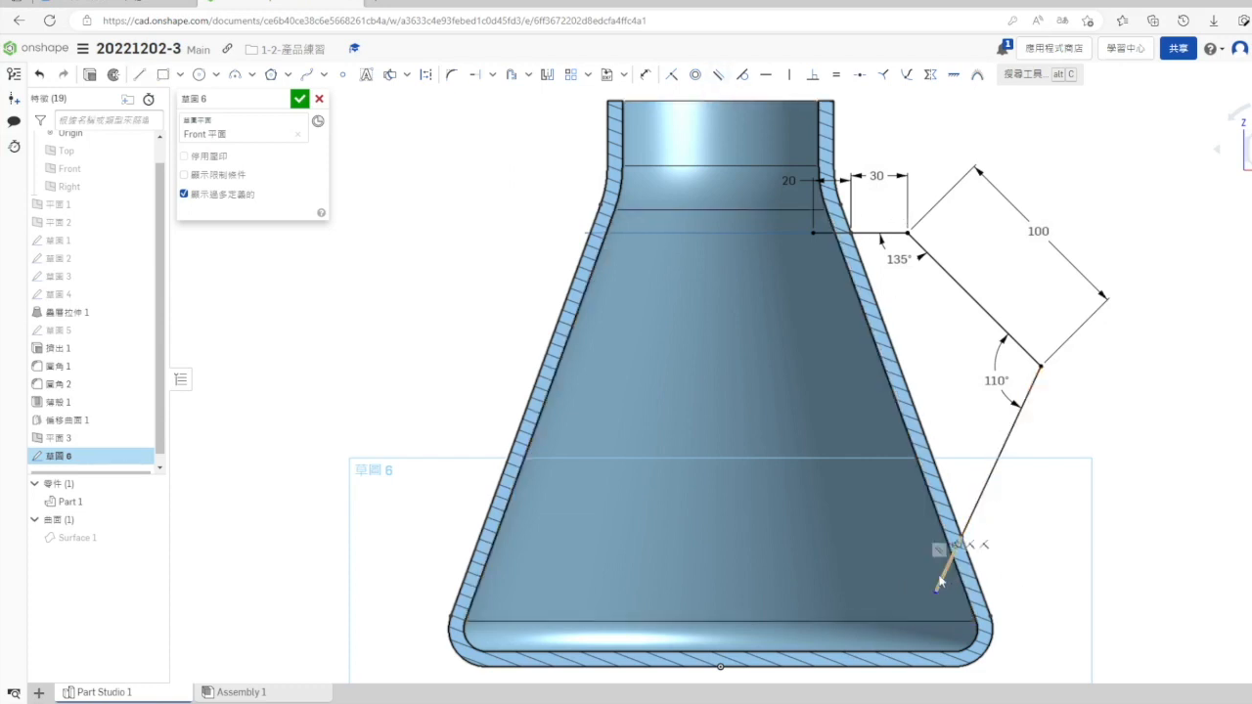
left_click(1055, 591)
left_click(947, 568)
left_click(1013, 594)
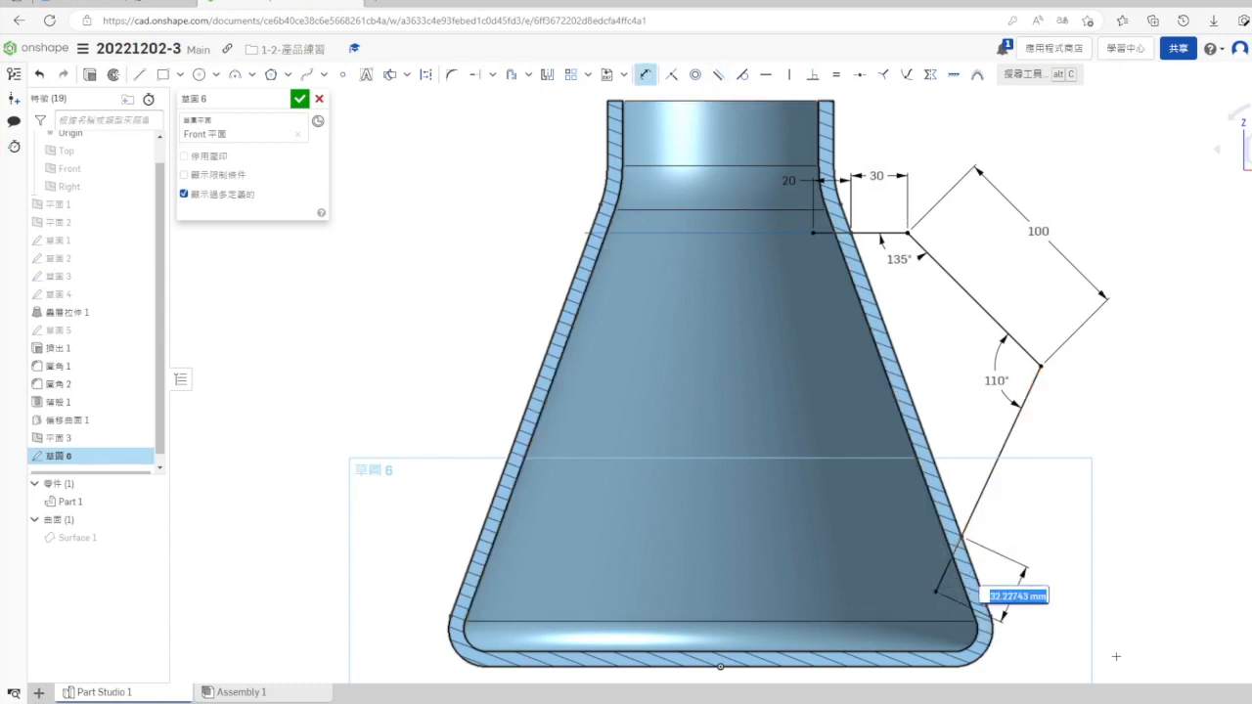
type("20")
key("Return")
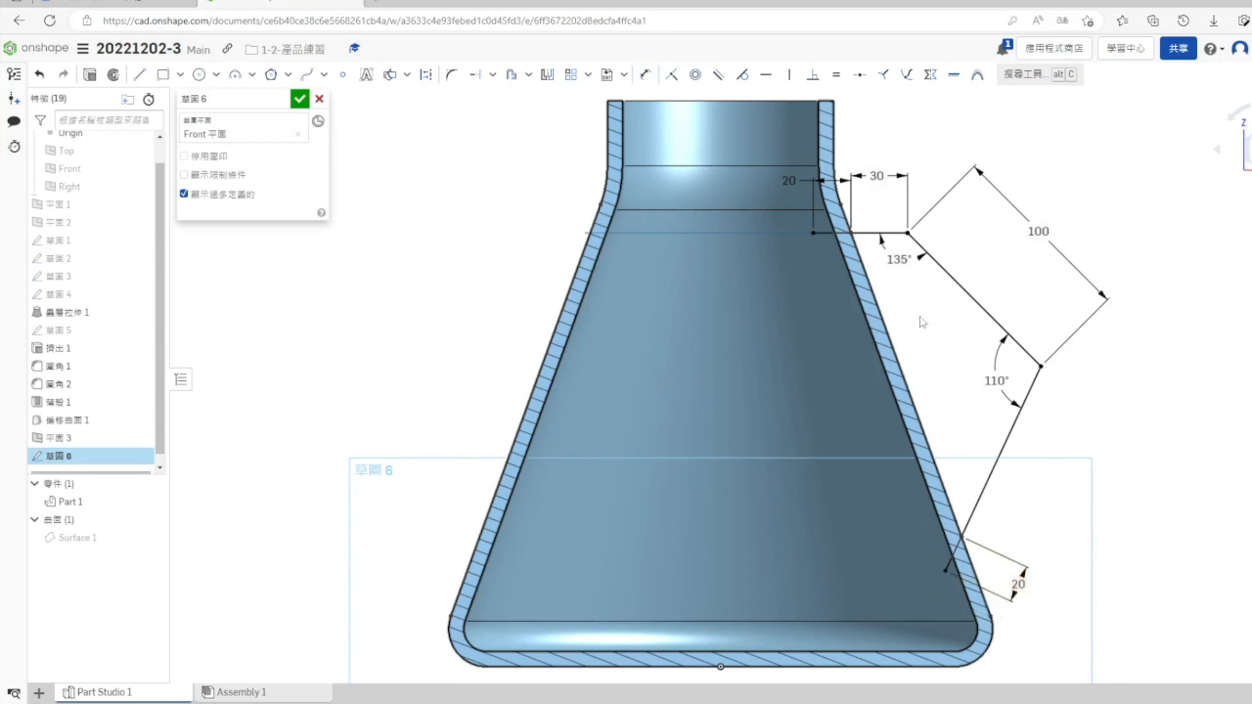
double_click(1017, 584)
type("30")
key("Return")
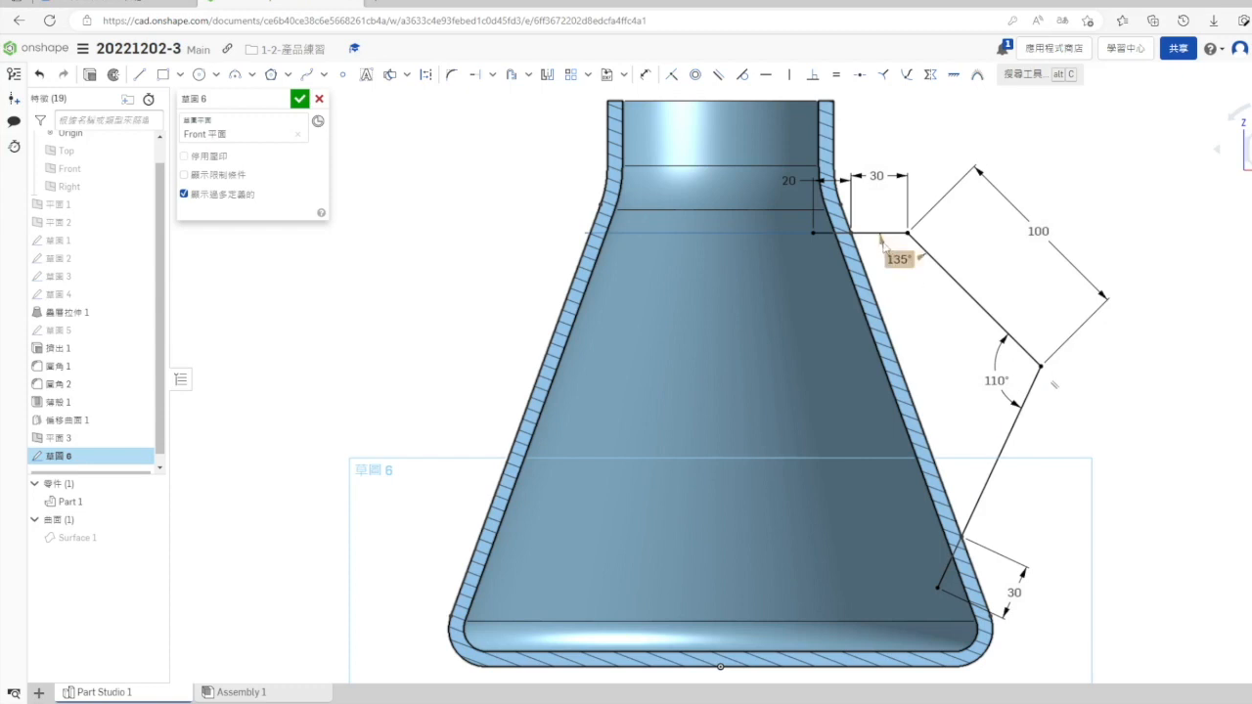
Step: Finish the handle path sketch
left_click(300, 99)
scroll(1066, 418, "down", 3)
right_click_drag(1067, 418, 1111, 465)
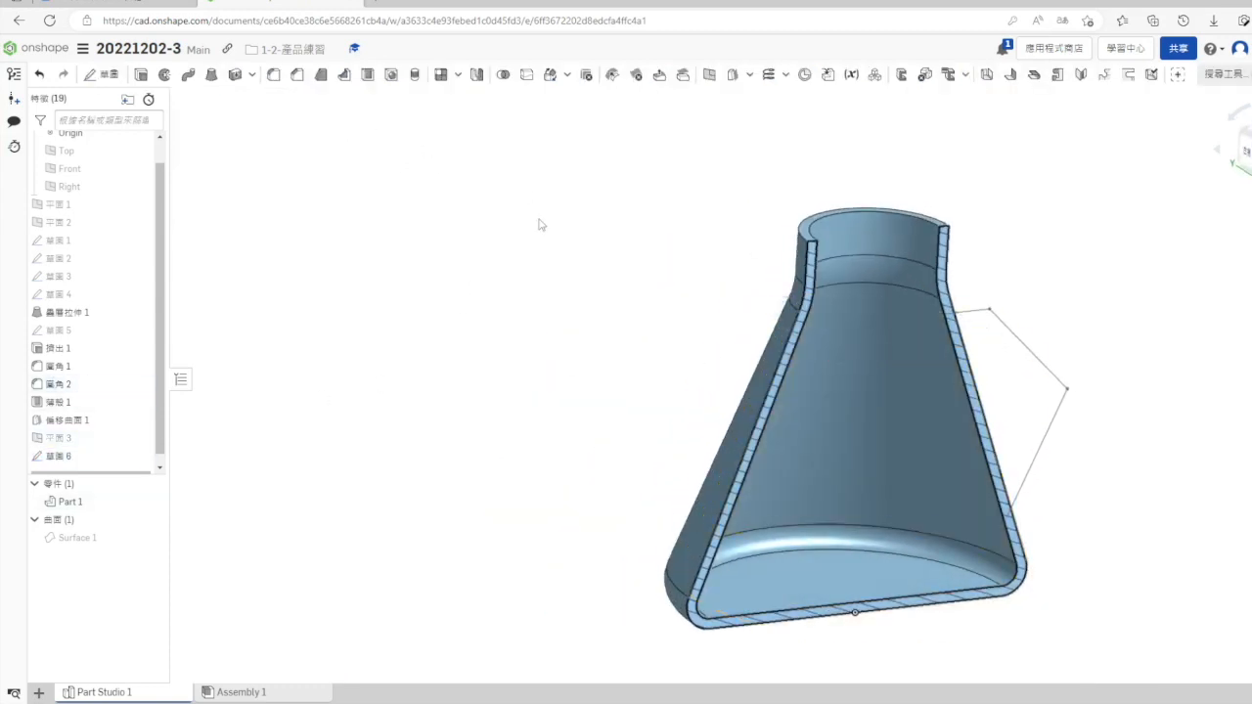
Step: Create a point-normal plane perpendicular to the upper extension line, through its end point inside the flask
left_click(710, 75)
left_click(288, 142)
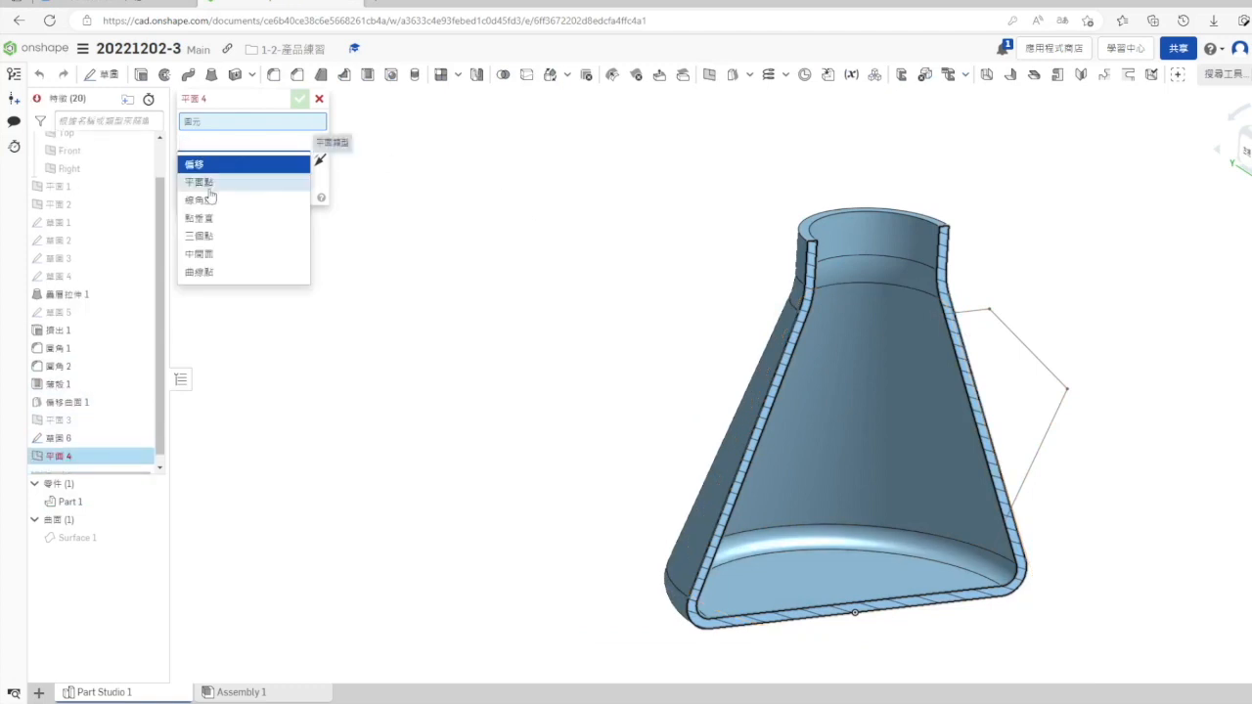
left_click(211, 179)
left_click(945, 314)
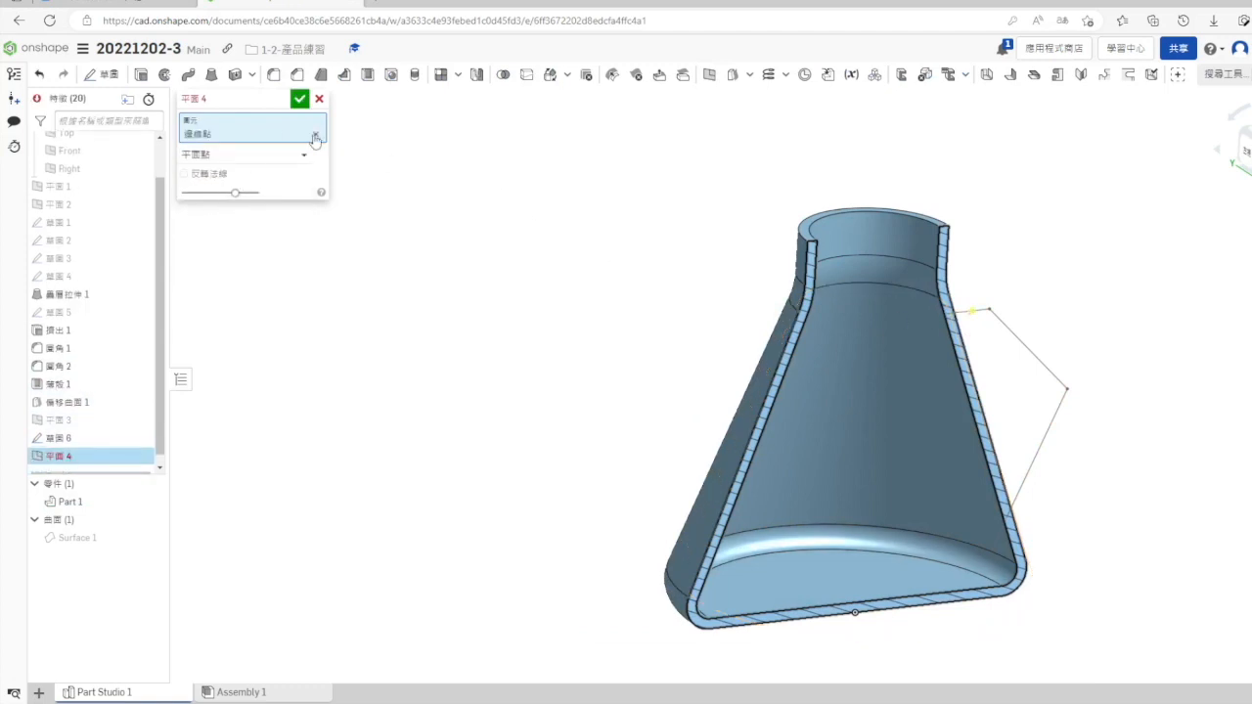
scroll(926, 310, "up", 5)
left_click(931, 323)
left_click(933, 320)
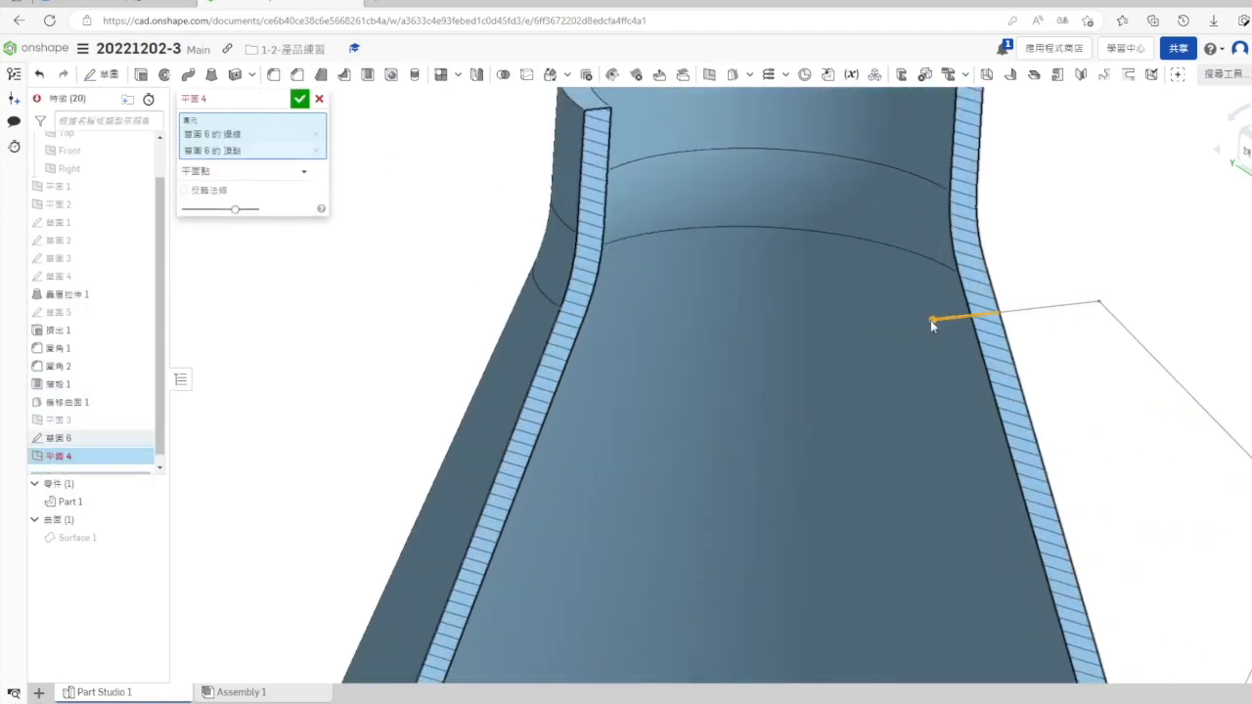
left_click(252, 174)
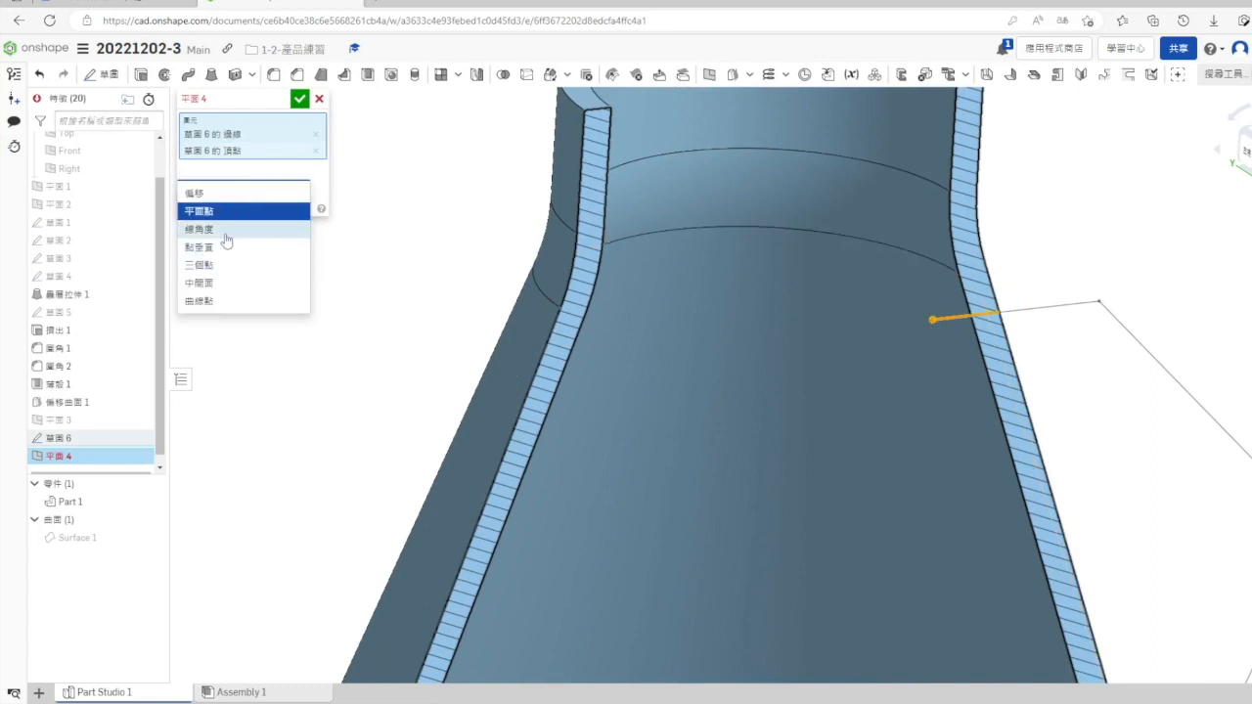
left_click(220, 251)
scroll(901, 397, "down", 3)
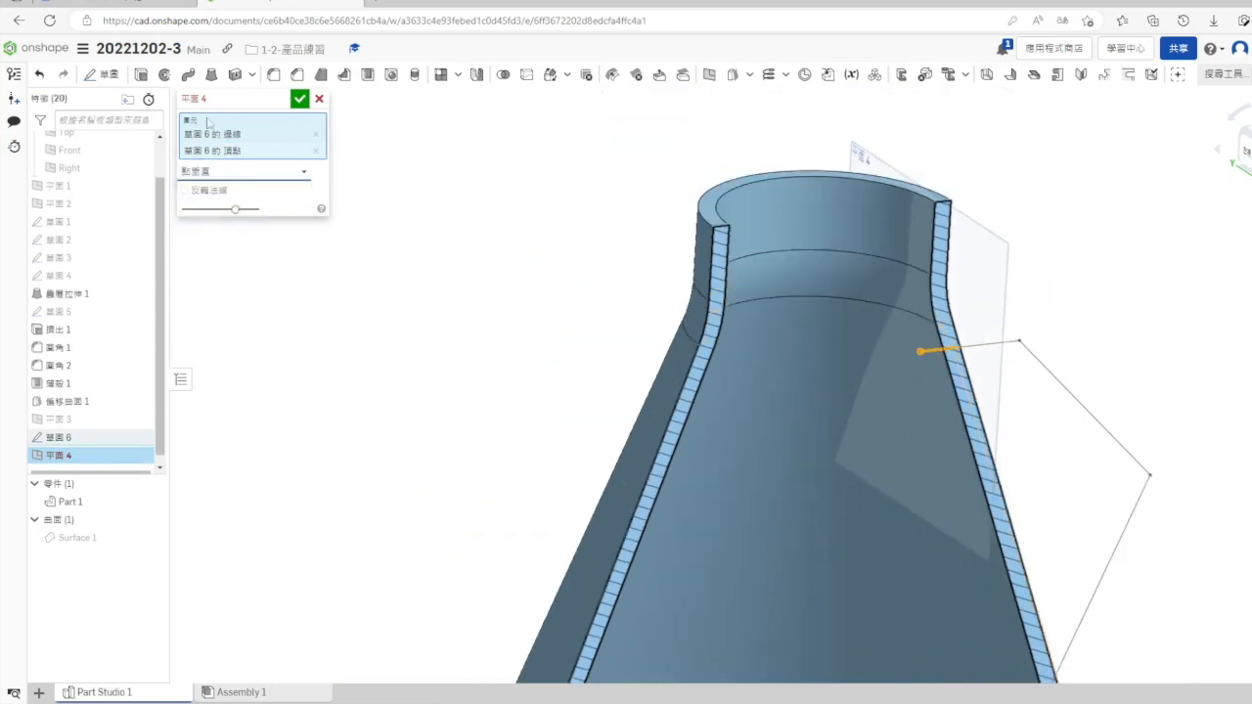
left_click(299, 99)
Step: Start a sketch on the new perpendicular plane and draw a centre-point rectangle about 30 mm wide beside the flask
right_click(994, 258)
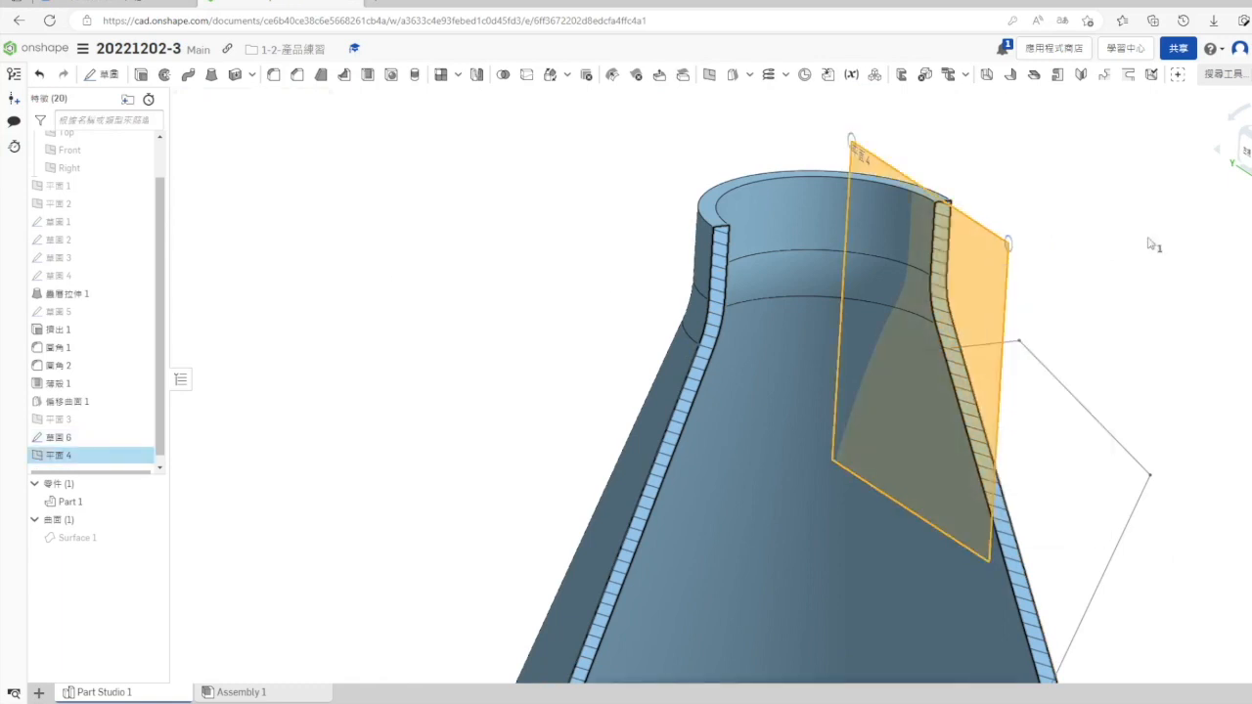
key("shift+s")
right_click(1000, 278)
left_click(1031, 505)
key("s")
left_click(929, 406)
left_click(799, 387)
left_click(834, 400)
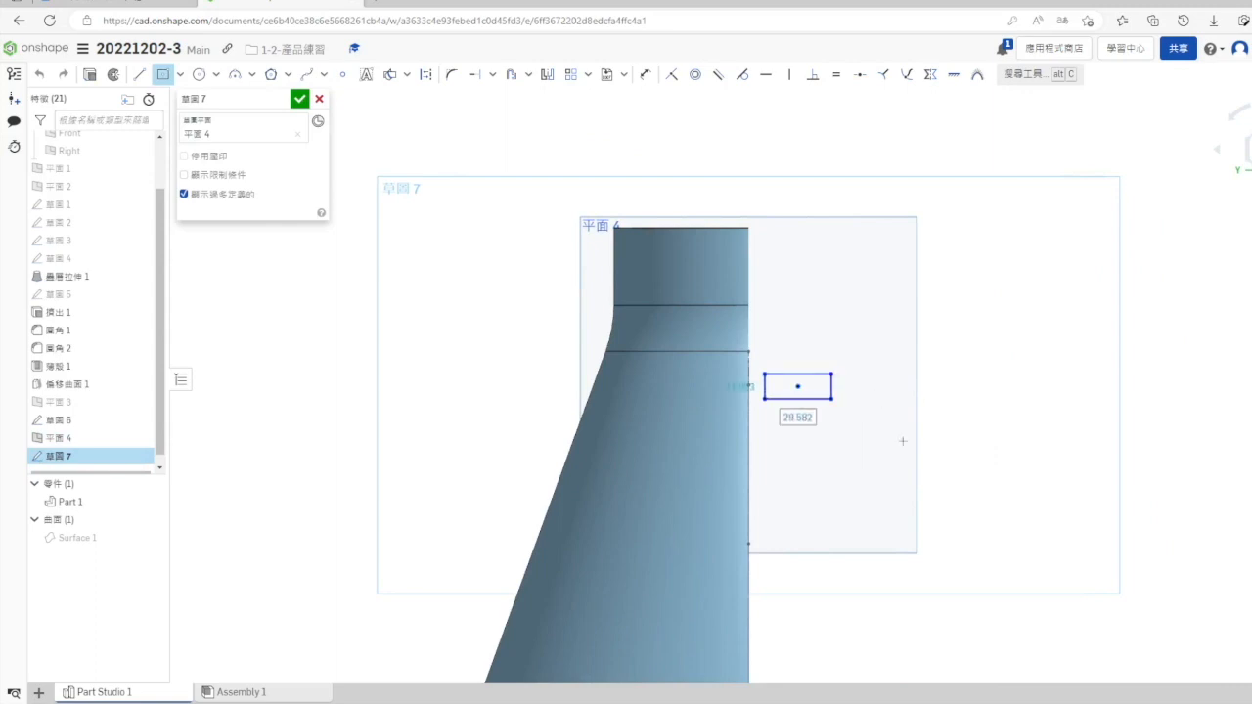
Step: Place the rectangle's centre on the upper path line's end point inside the flask
key("Escape")
right_click_drag(930, 449, 906, 486)
scroll(879, 342, "up", 5)
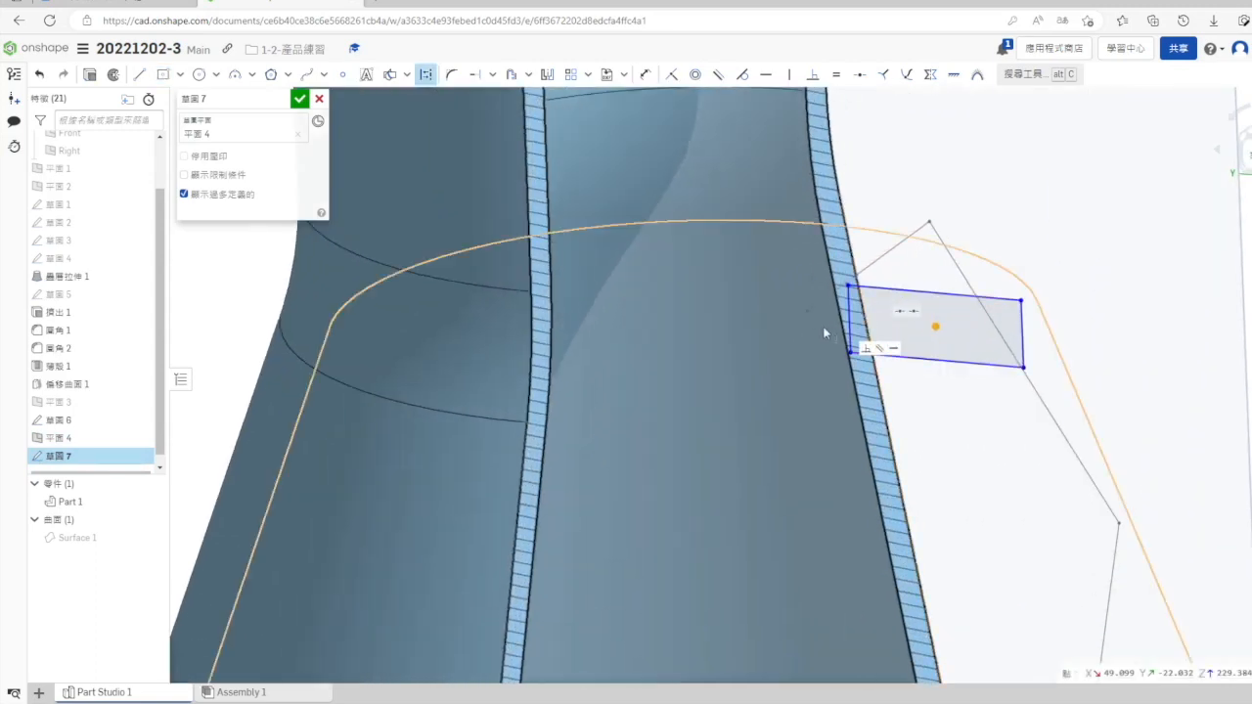
Step: Check the handle cross-section in the reference drawing and dimension the rectangle 30 mm wide and 10 mm high
key("s")
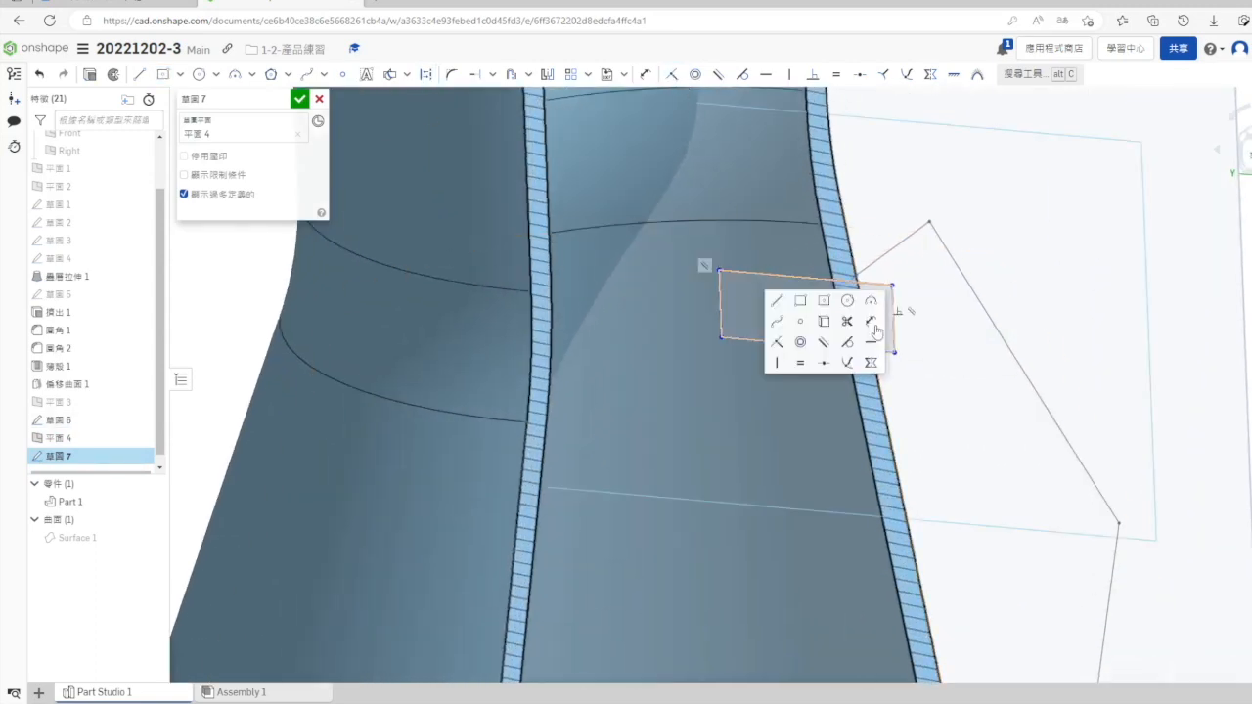
key("alt+Tab")
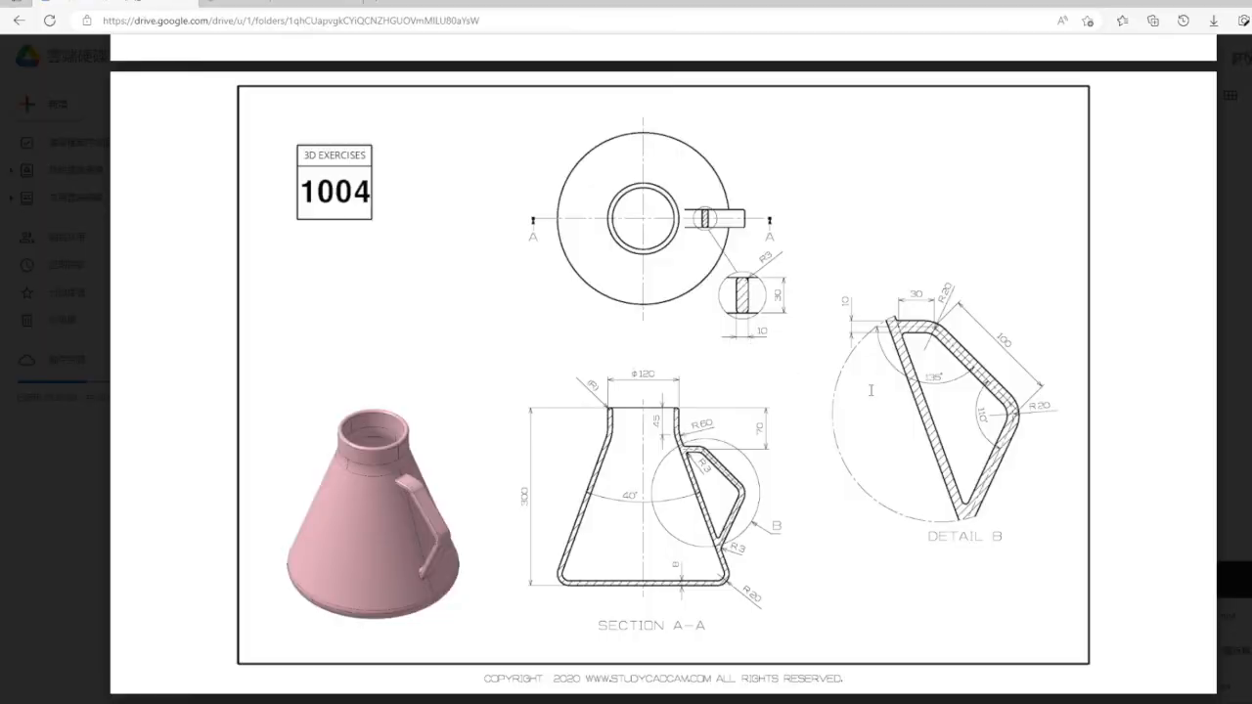
key("alt+Tab")
left_click(810, 346)
left_click(805, 377)
type("30")
key("Return")
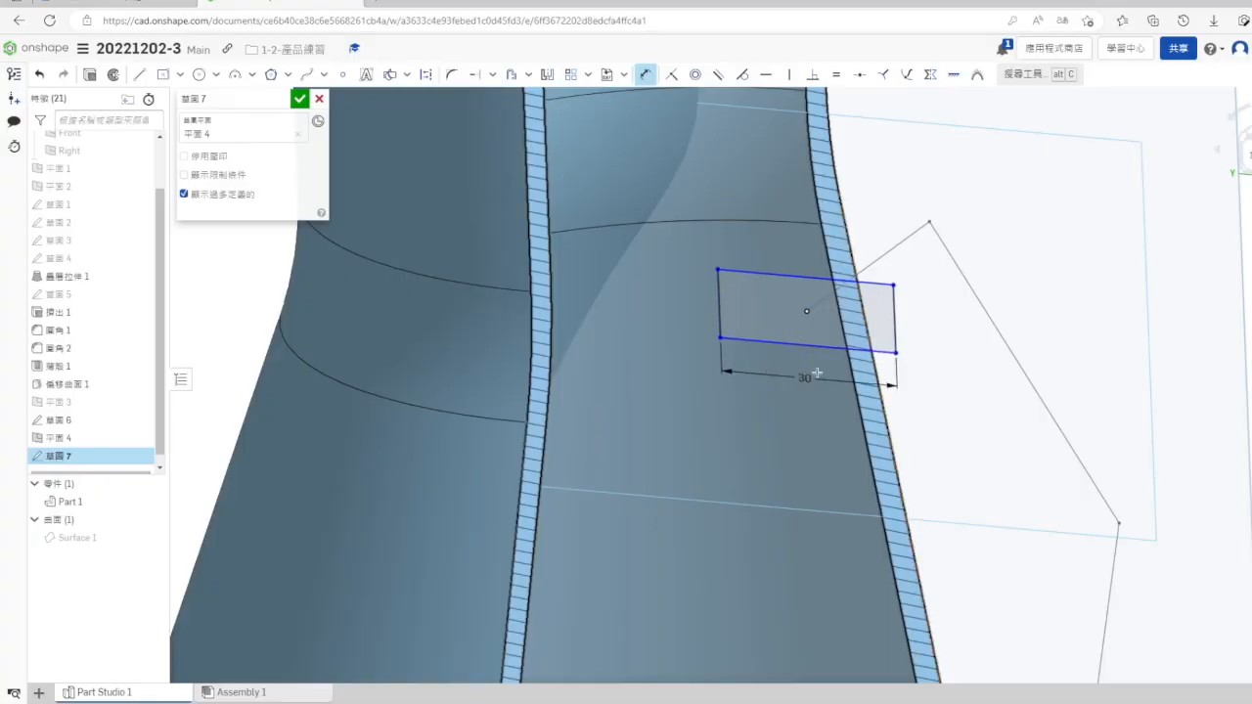
left_click(916, 317)
type("140")
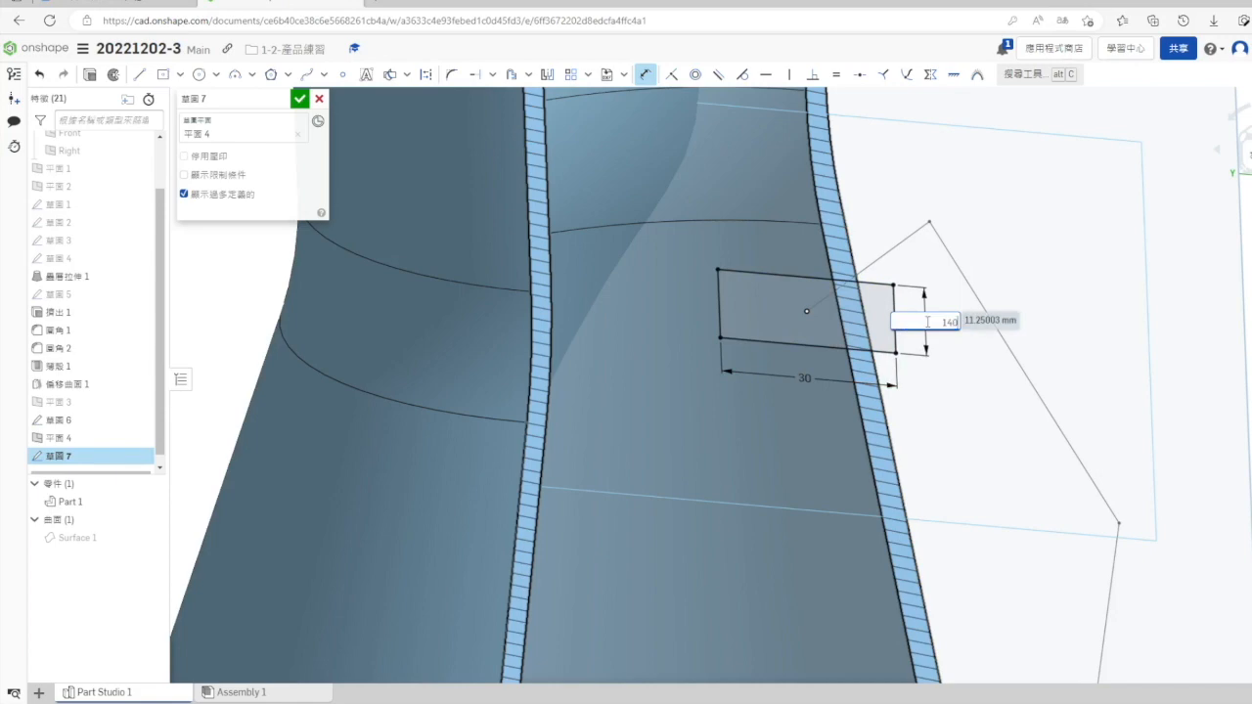
key("Return")
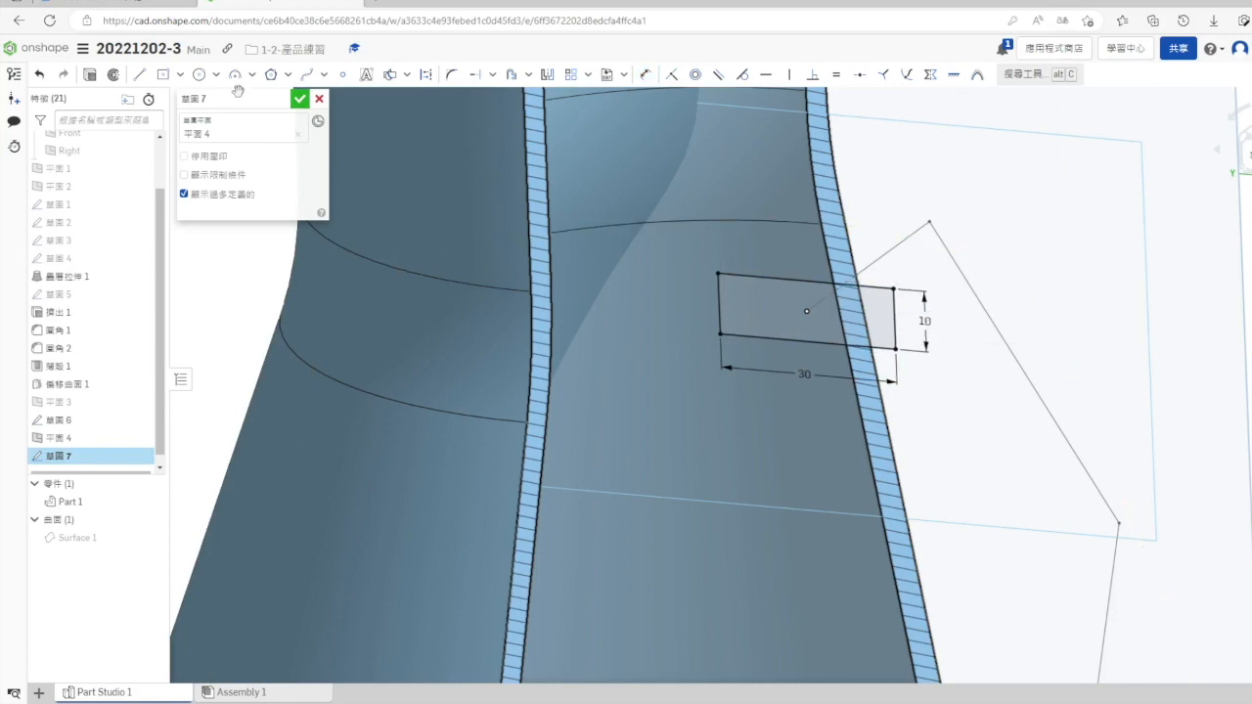
Step: Finish the rectangular profile sketch and hide the perpendicular plane
left_click(299, 98)
scroll(1106, 370, "down", 3)
right_click_drag(1107, 370, 1019, 245)
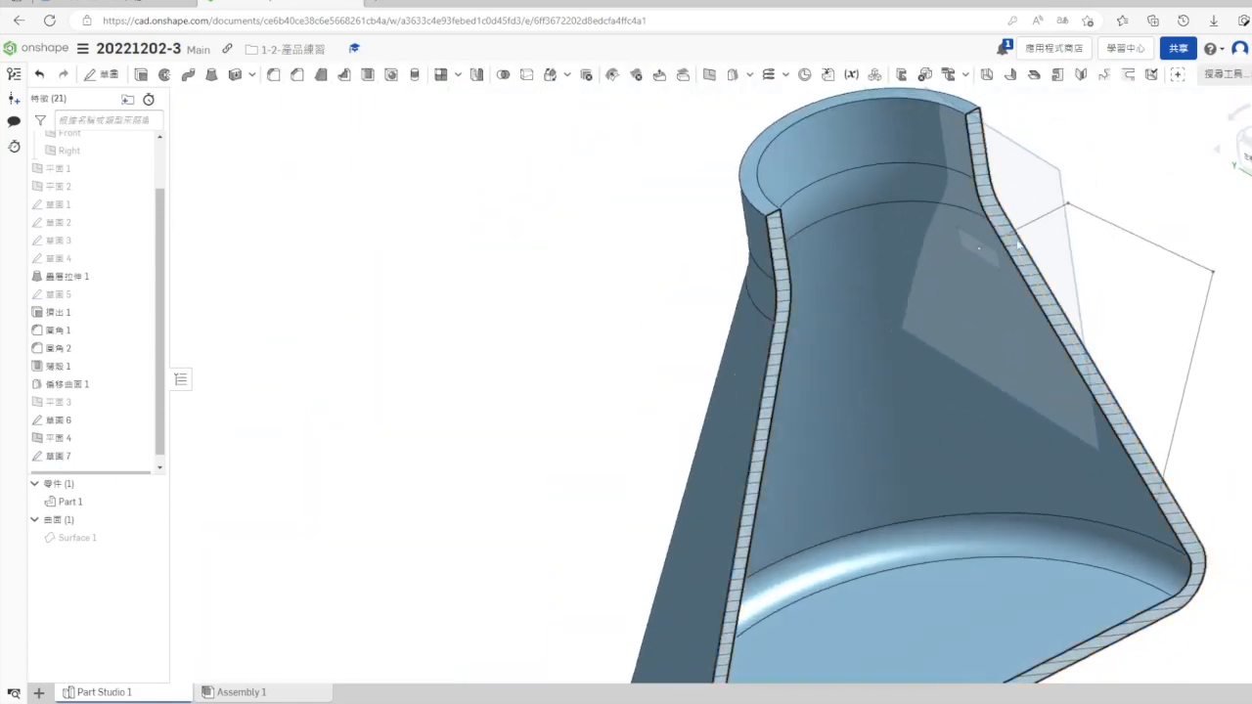
left_click(143, 437)
Step: Create a new sketch on the Front plane and project all the handle path lines into it
scroll(74, 352, "up", 2)
right_click(84, 199)
left_click(125, 244)
key("n")
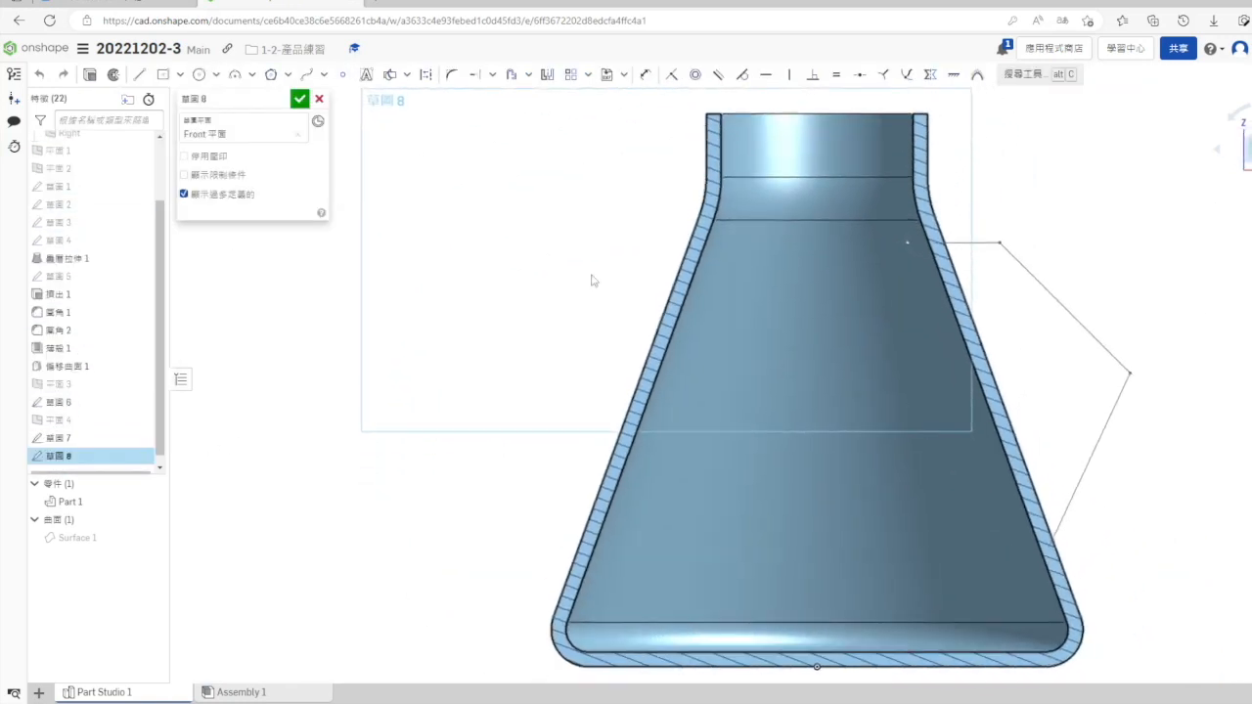
left_click(406, 75)
left_click(411, 99)
left_click(918, 242)
left_click(1013, 257)
left_click(1093, 451)
left_click(1033, 581)
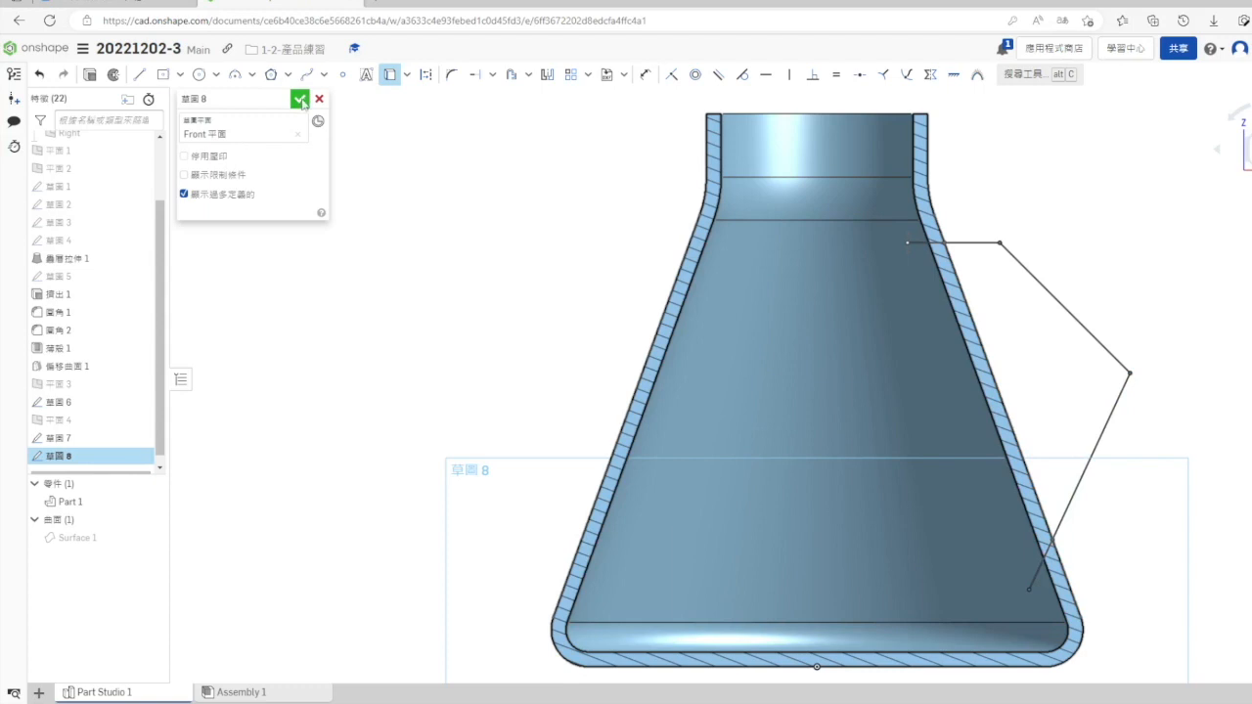
left_click(299, 99)
right_click(79, 411)
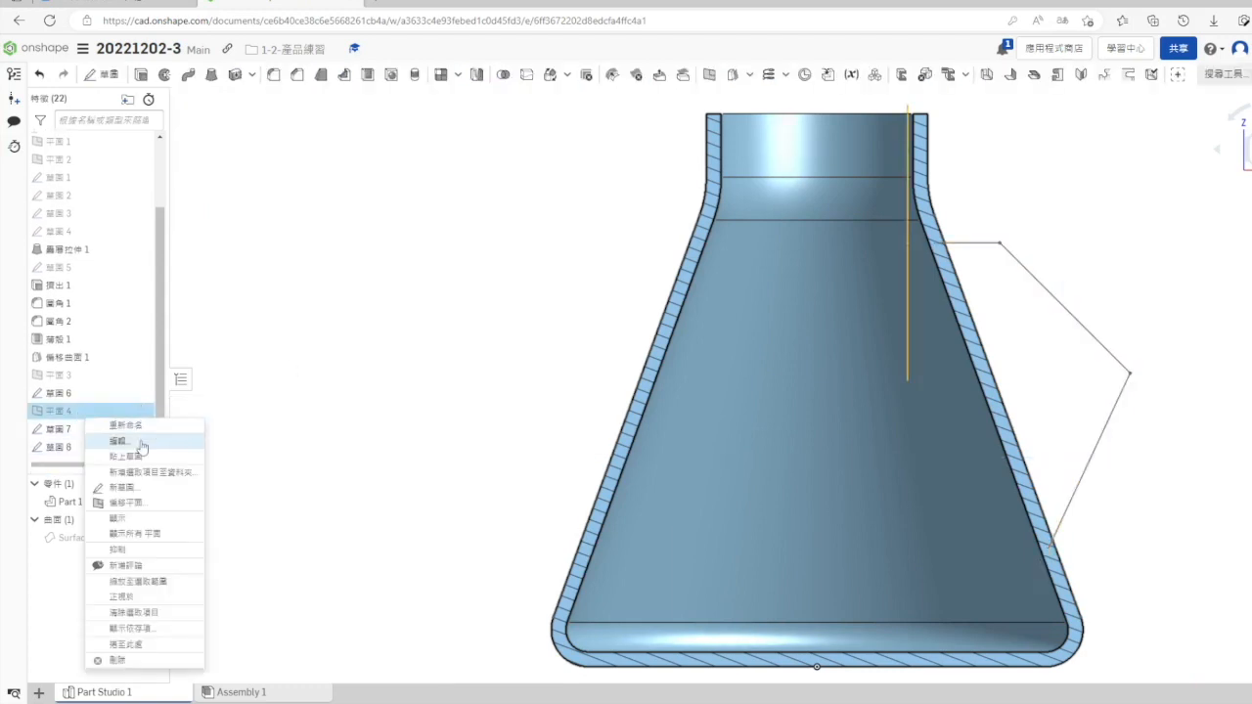
left_click(126, 438)
right_click_drag(492, 414, 489, 367)
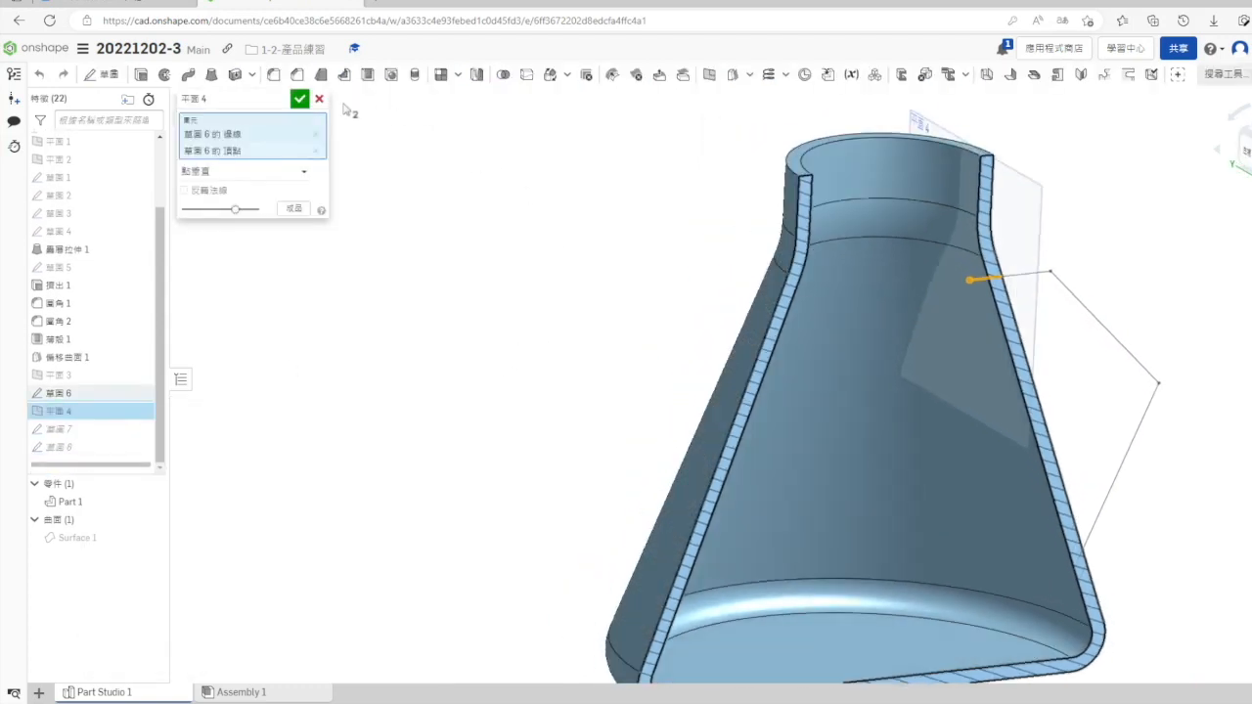
left_click(319, 98)
Step: Create a new sketch on the perpendicular plane and project the handle's rectangular profile into it
right_click(80, 413)
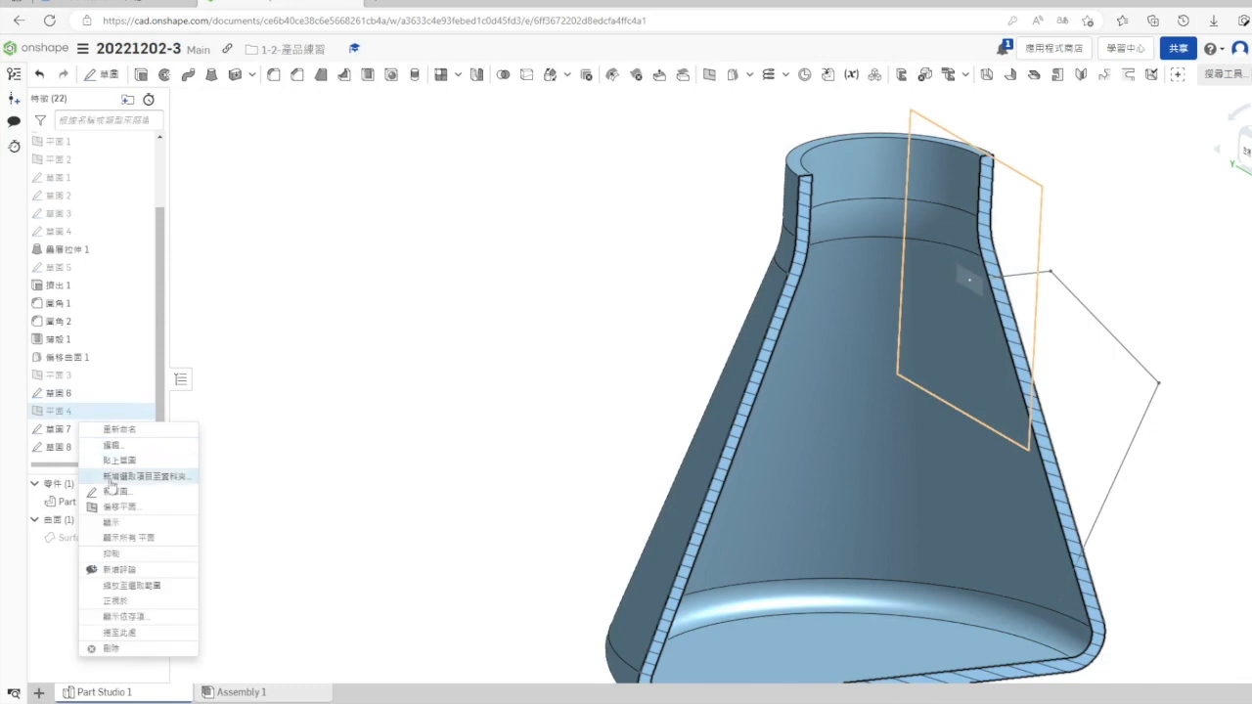
left_click(108, 480)
left_click(102, 74)
left_click(58, 411)
left_click(390, 75)
scroll(1018, 308, "up", 3)
left_click(925, 259)
left_click(299, 99)
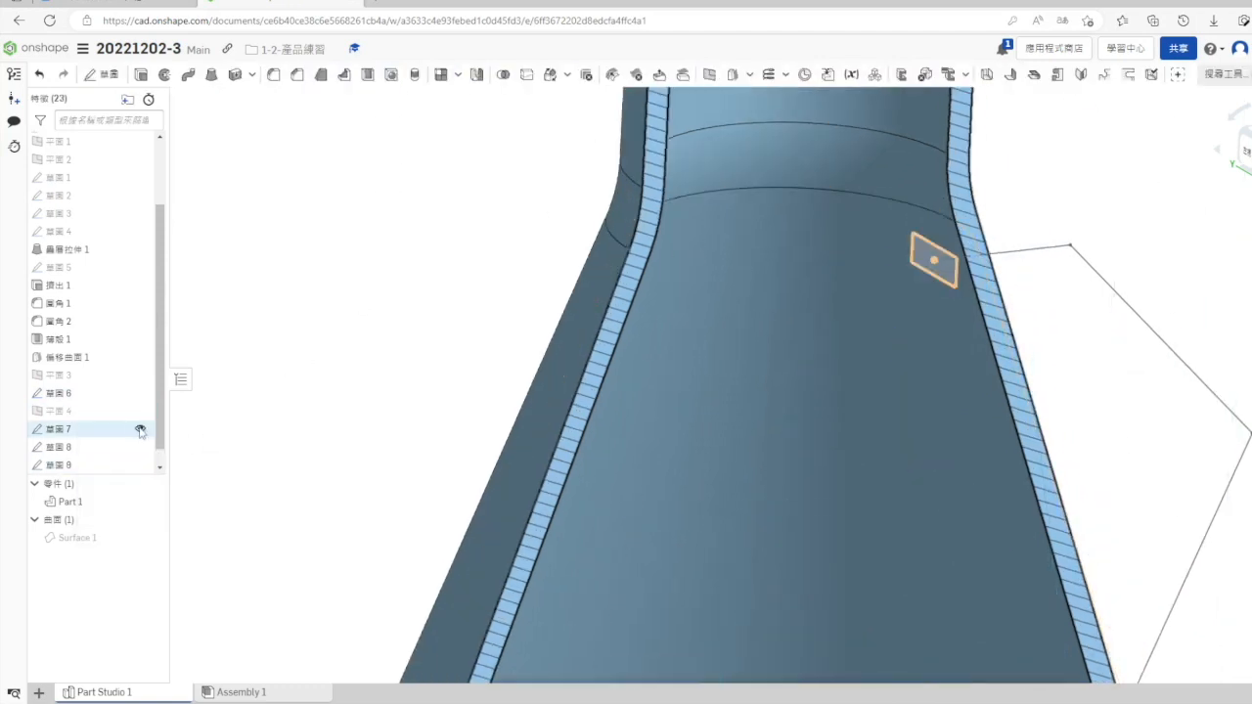
Step: Hide the original rectangle profile sketch and the original handle path sketch
left_click(140, 428)
scroll(152, 468, "down", 1)
left_click(140, 432)
left_click(139, 374)
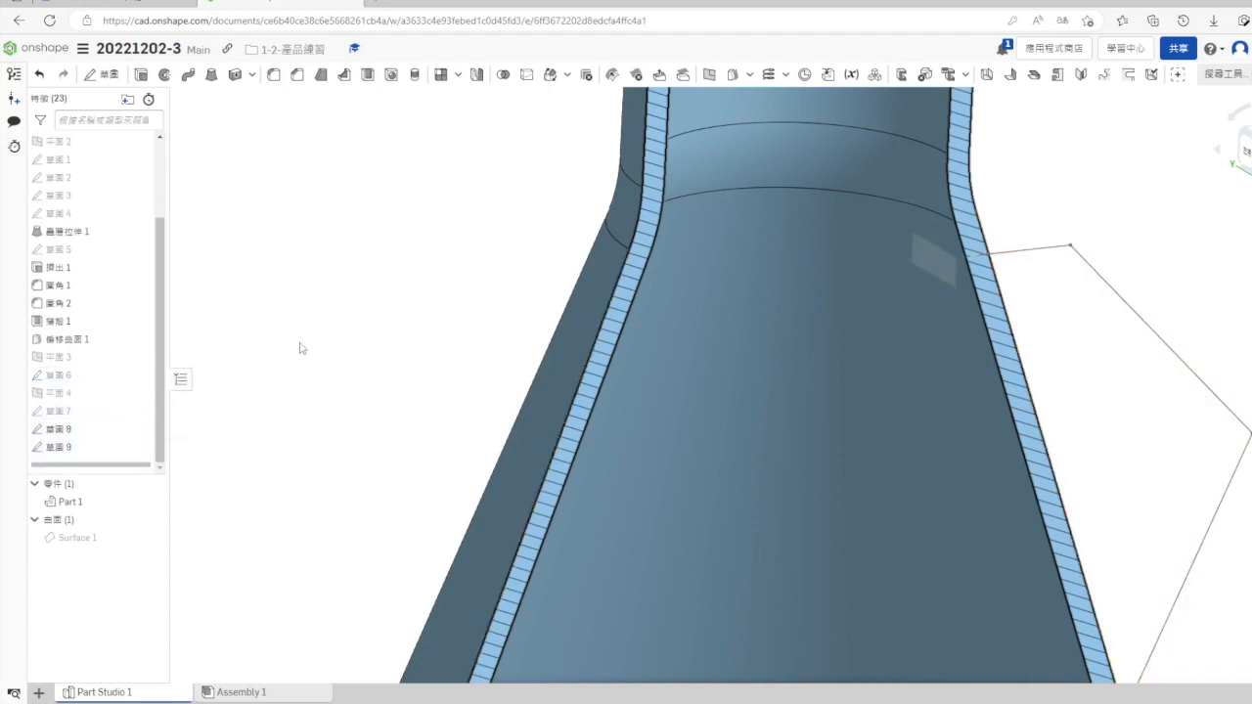
Step: Sweep the projected rectangle along the projected handle path, adding the handle to the flask body
scroll(538, 354, "down", 3)
left_click(188, 74)
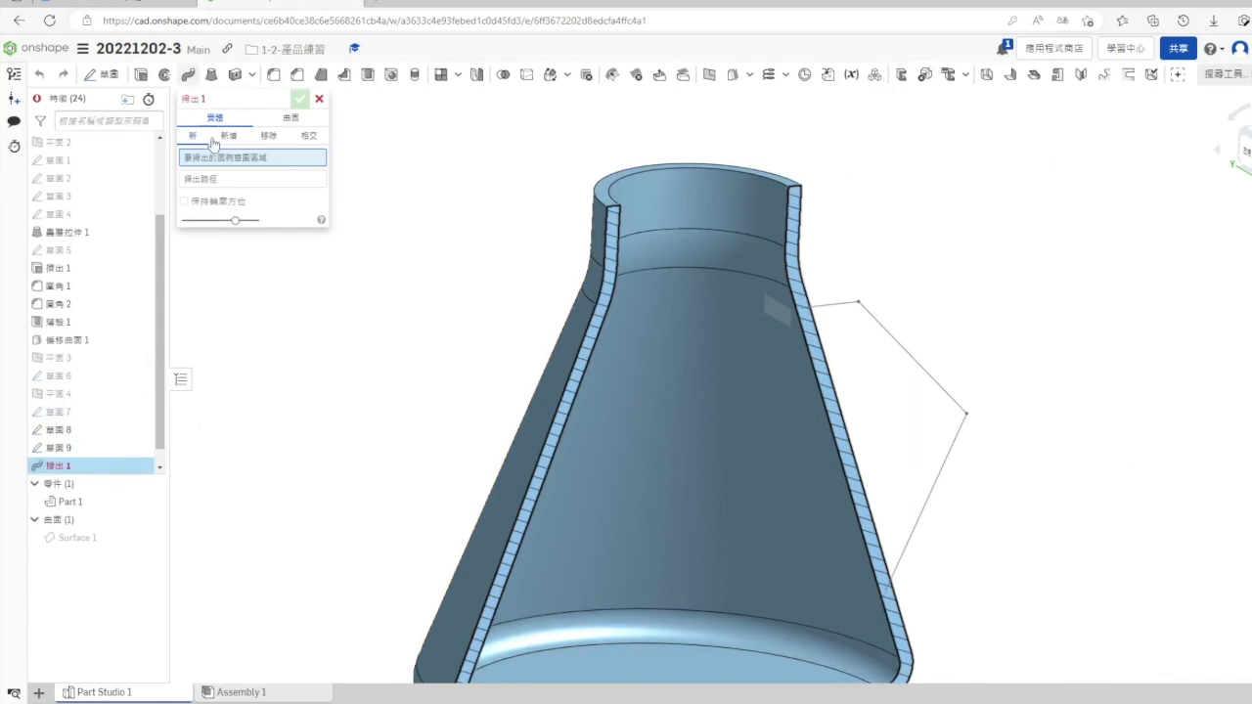
left_click(770, 314)
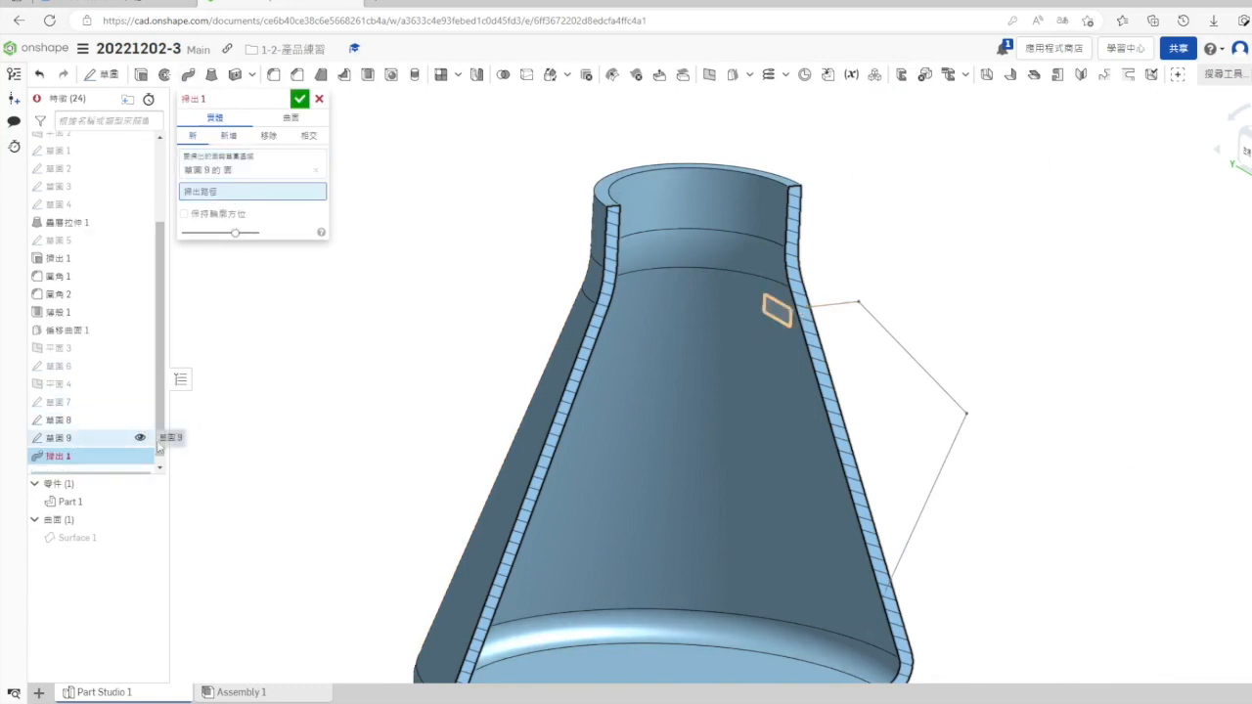
left_click(108, 442)
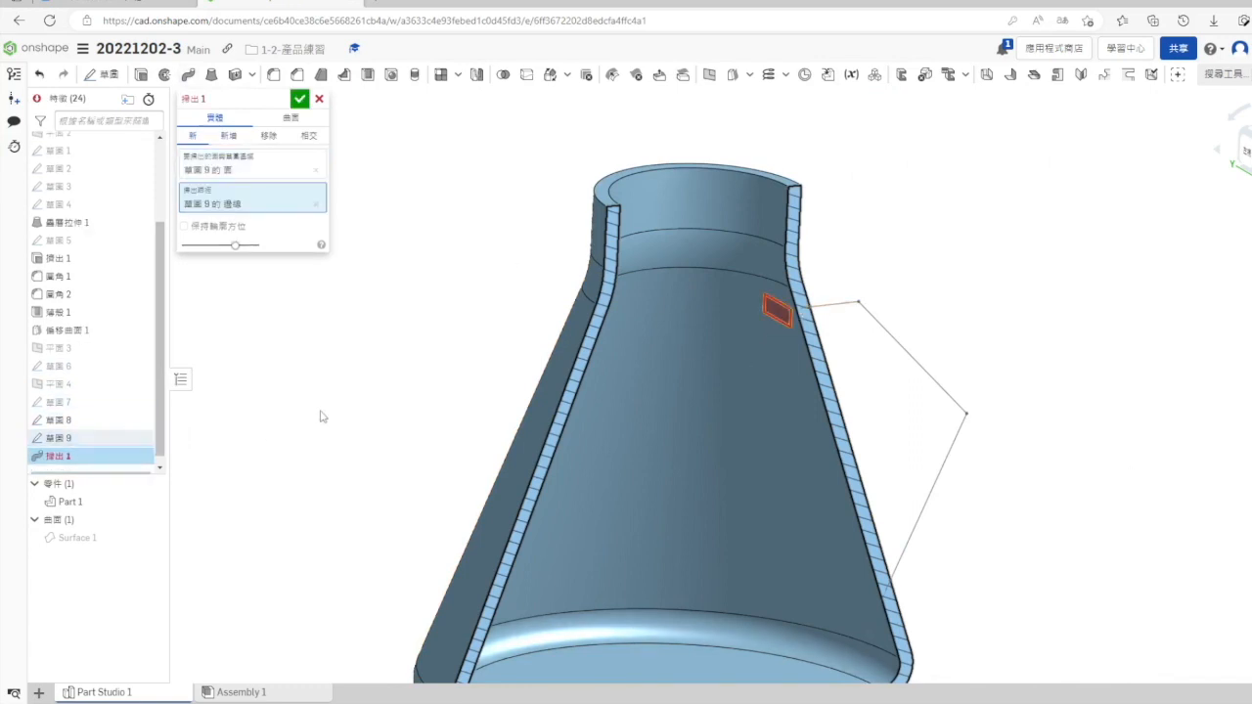
left_click(132, 420)
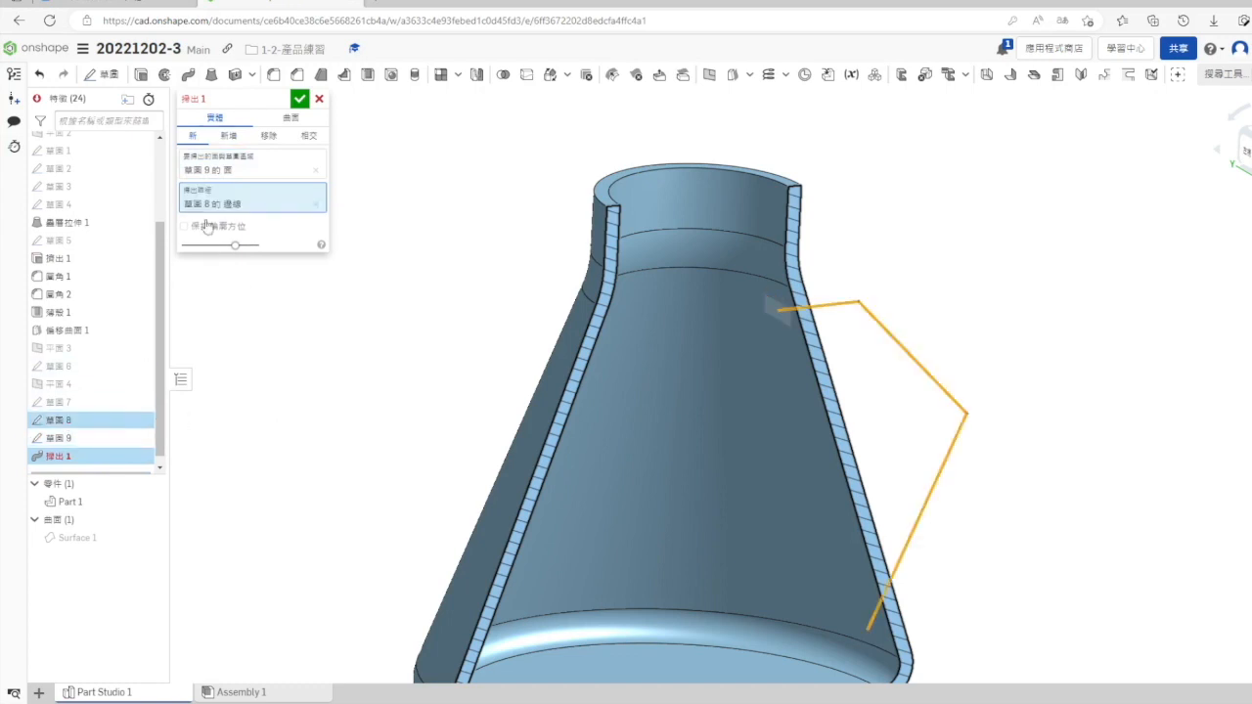
left_click(299, 99)
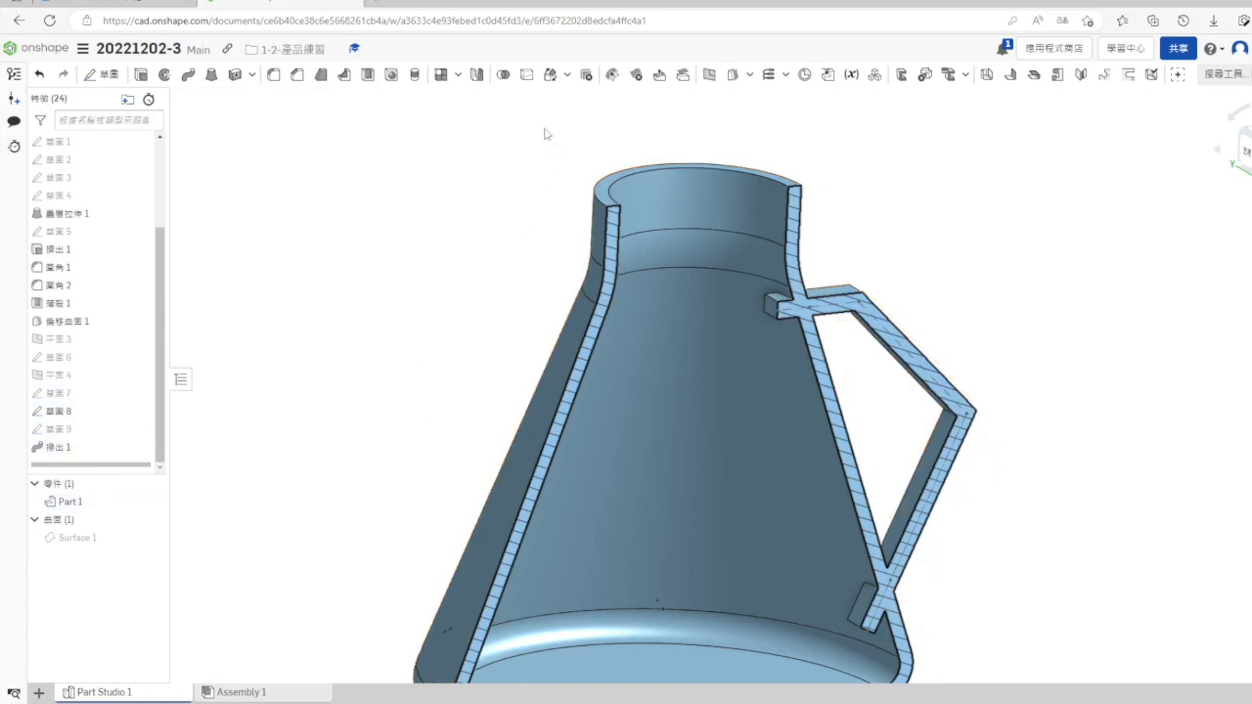
Step: Split Part 1 with the offset surface Surface 1, keeping both sides
left_click(528, 76)
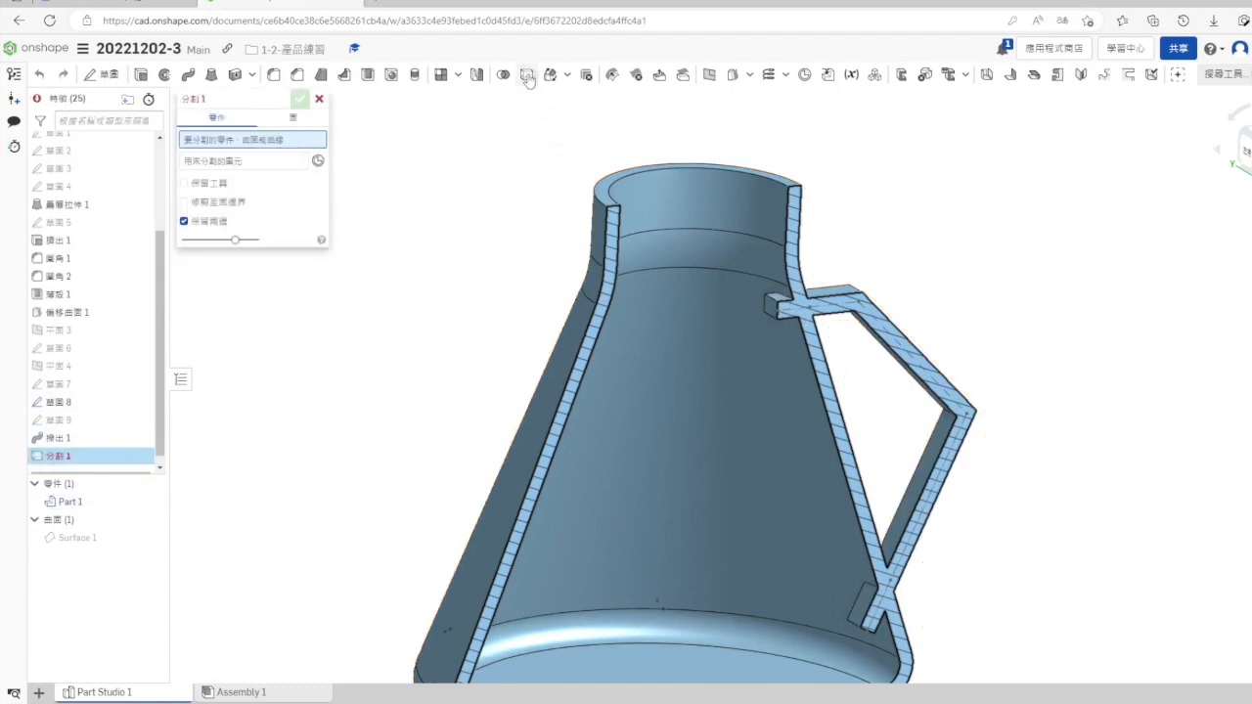
left_click(319, 99)
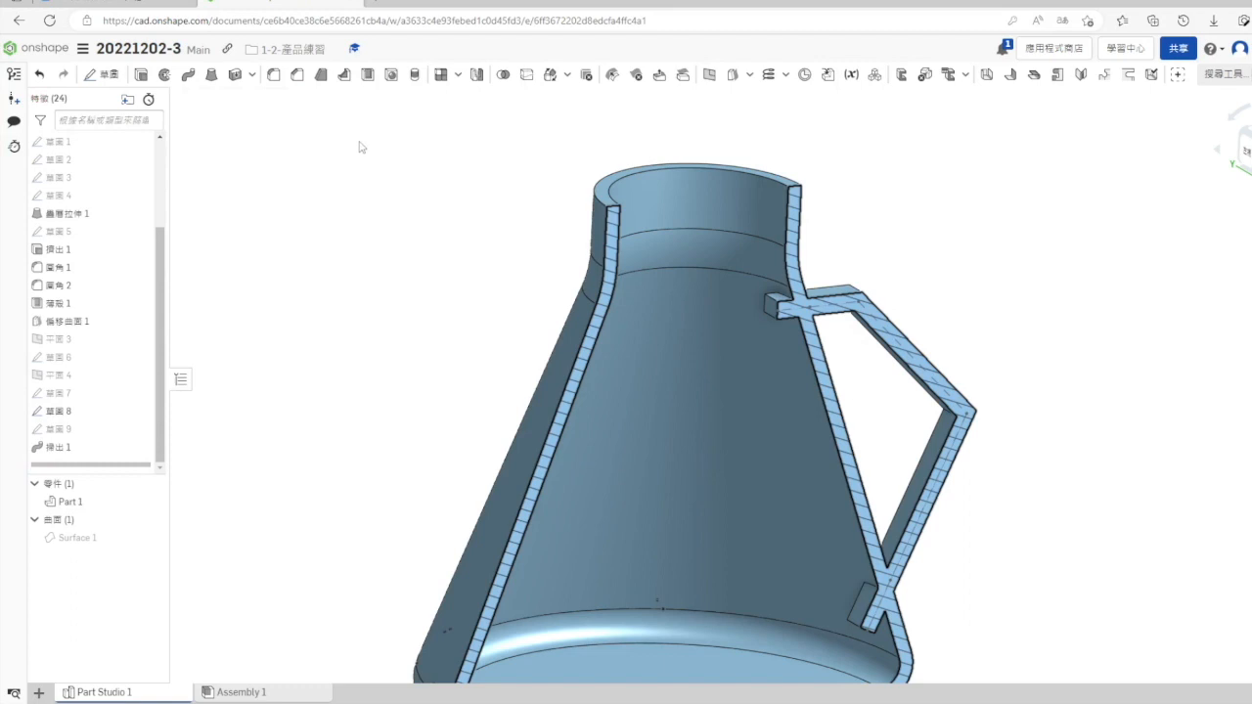
left_click(525, 84)
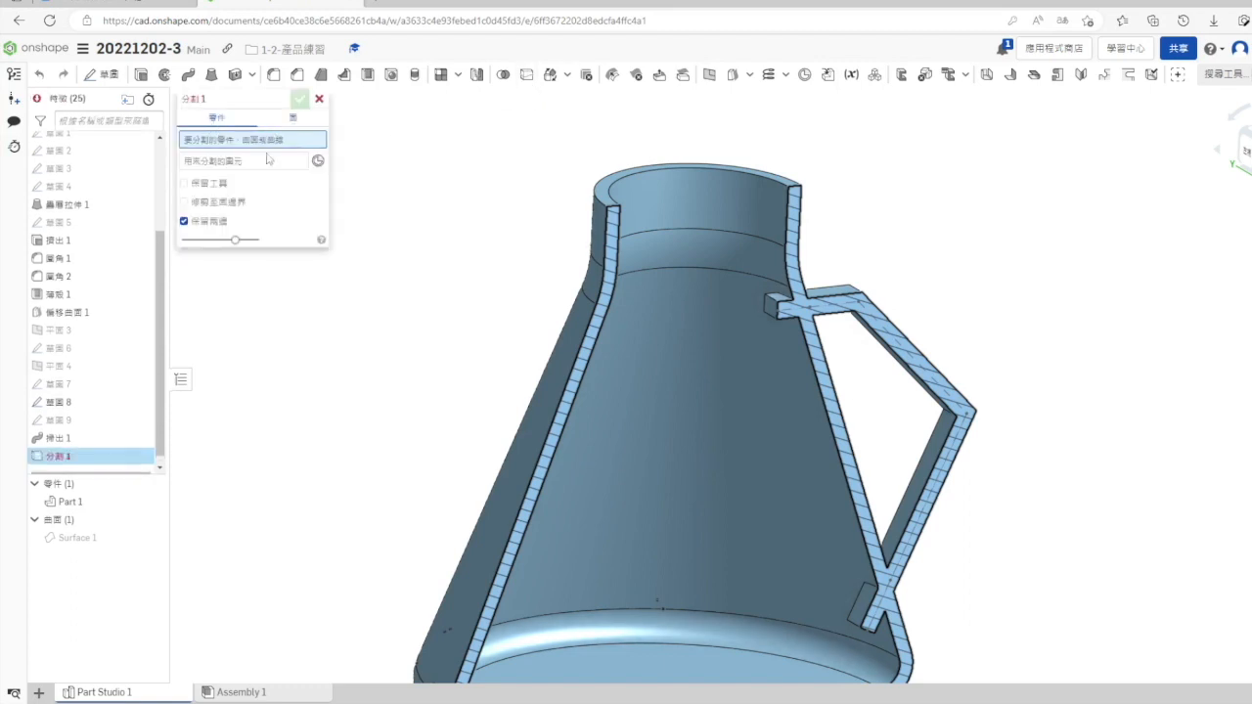
left_click(683, 223)
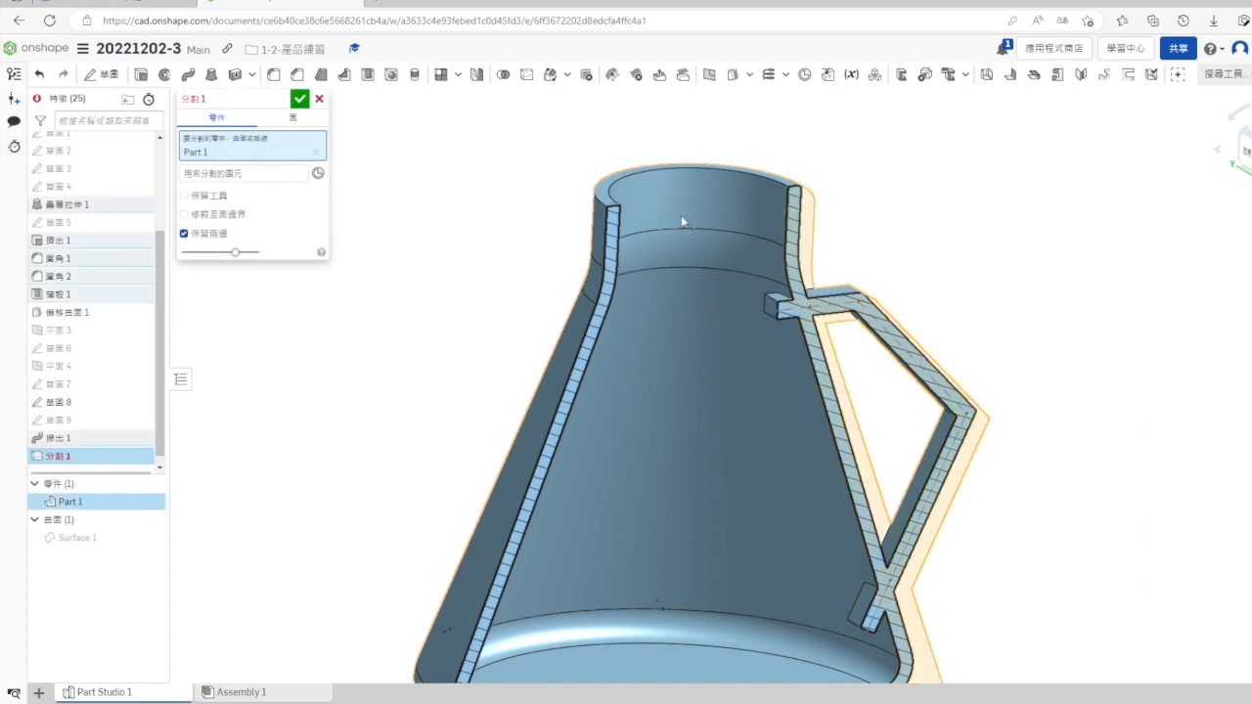
left_click(223, 174)
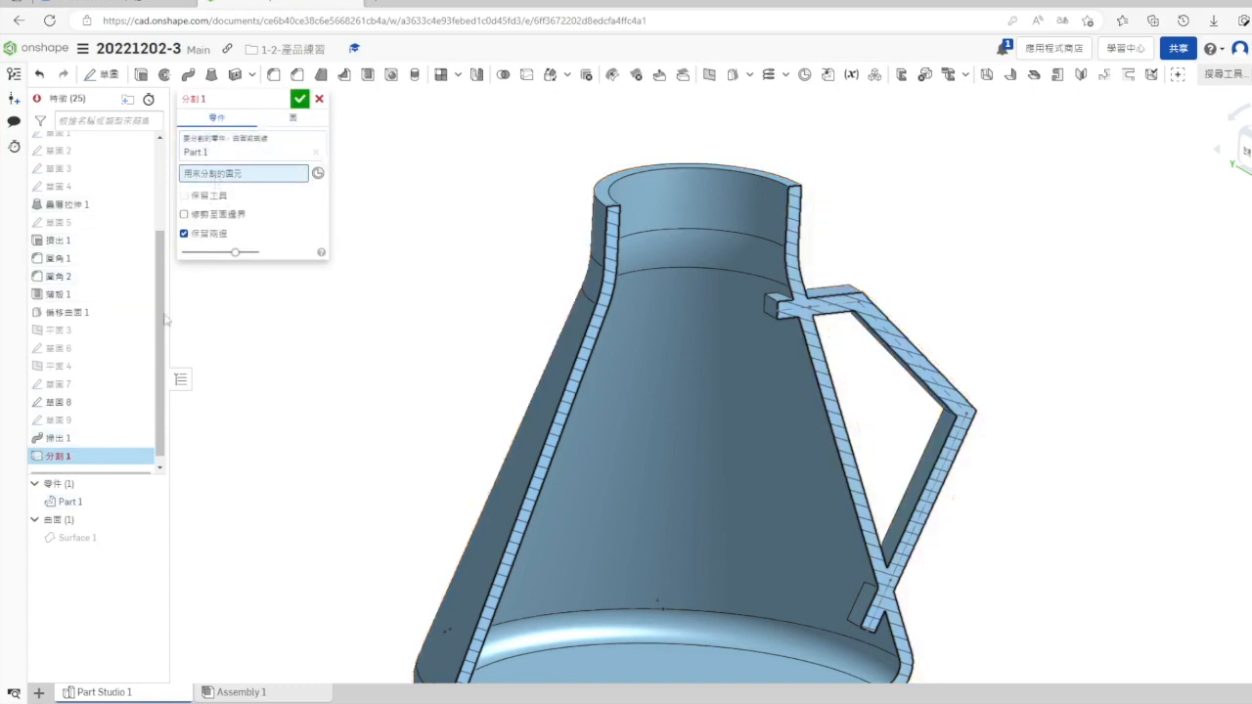
left_click(79, 538)
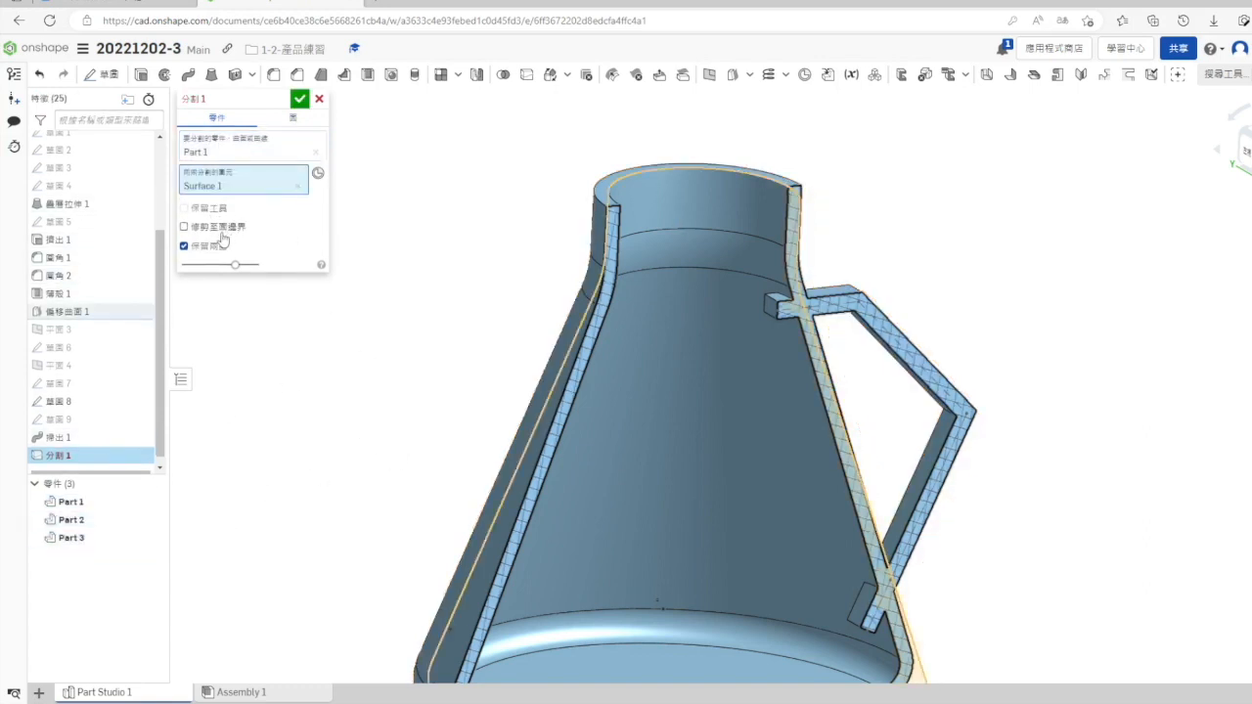
left_click(300, 99)
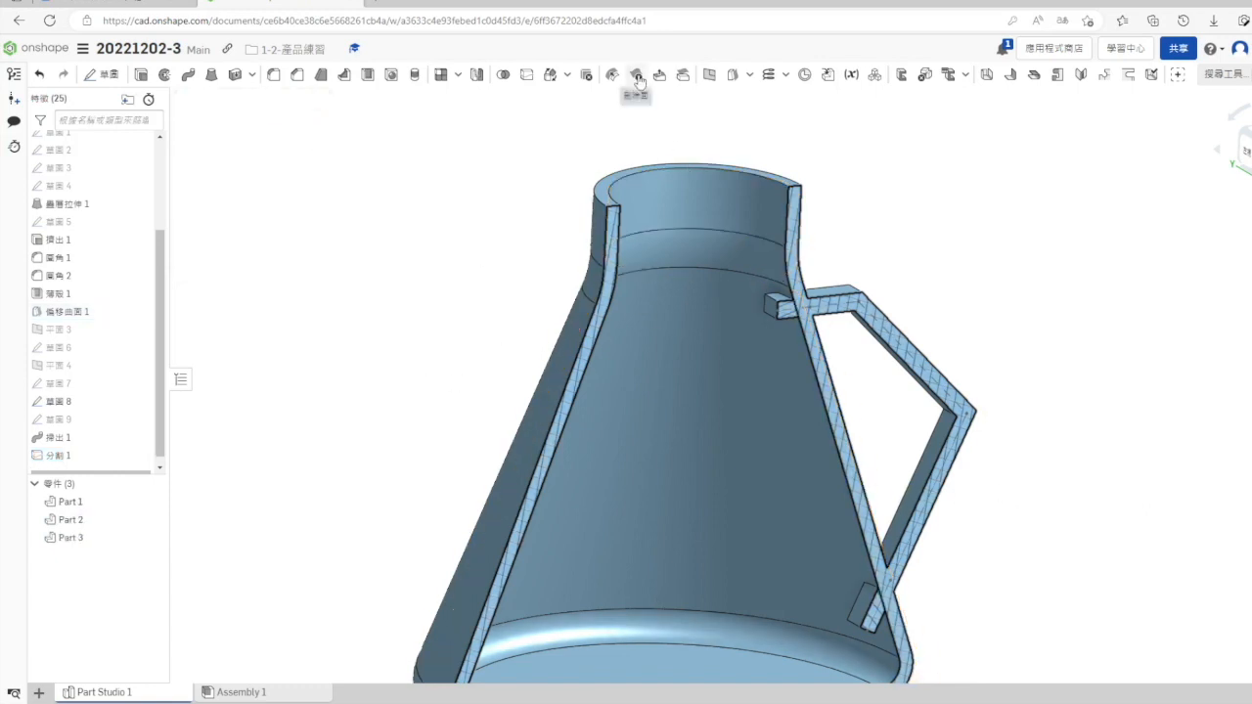
Step: Delete the two leftover handle stubs inside the flask, Part 2 and Part 3
left_click(632, 77)
left_click(775, 305)
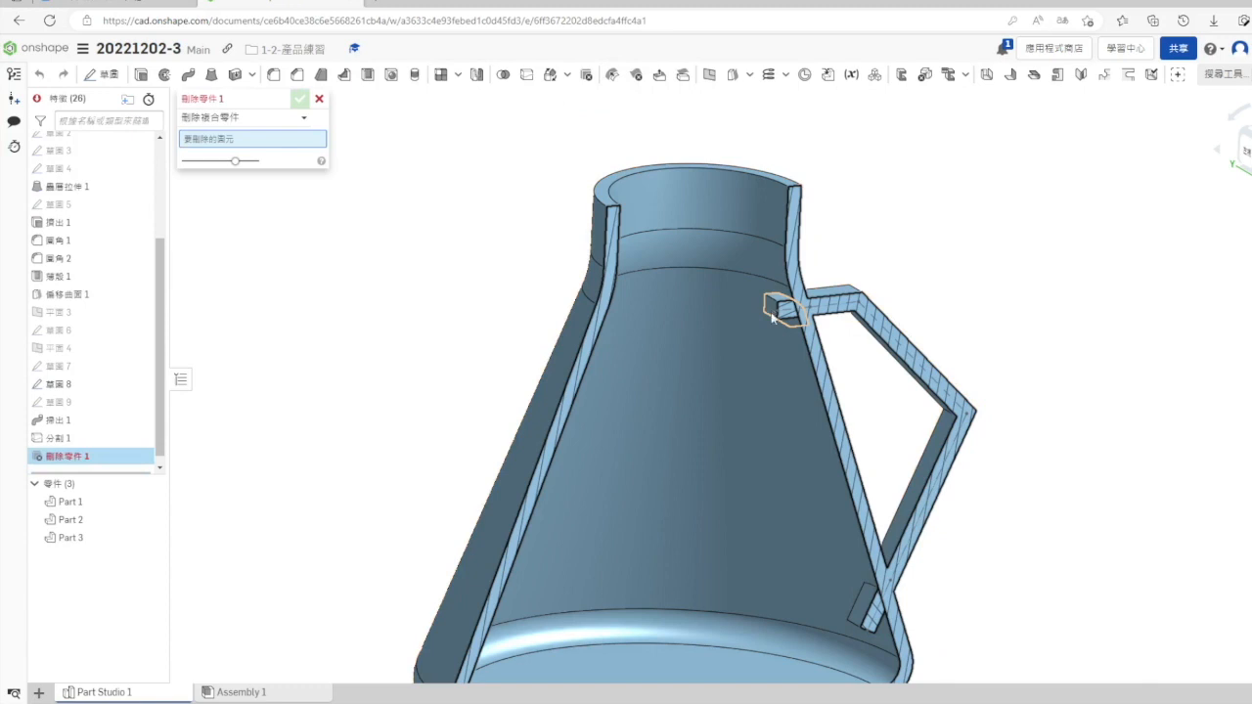
left_click(865, 609)
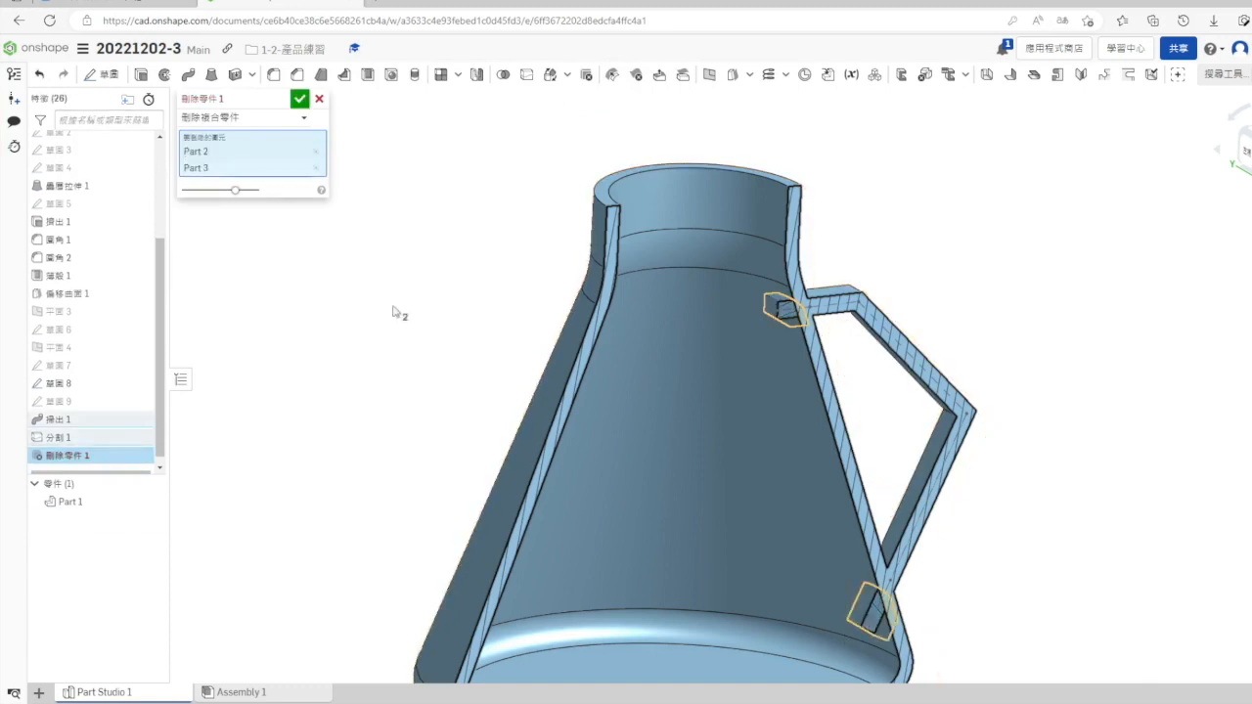
left_click(300, 98)
Step: Set the view to isometric and turn off the section view so the whole flask is displayed
right_click_drag(394, 350, 411, 386)
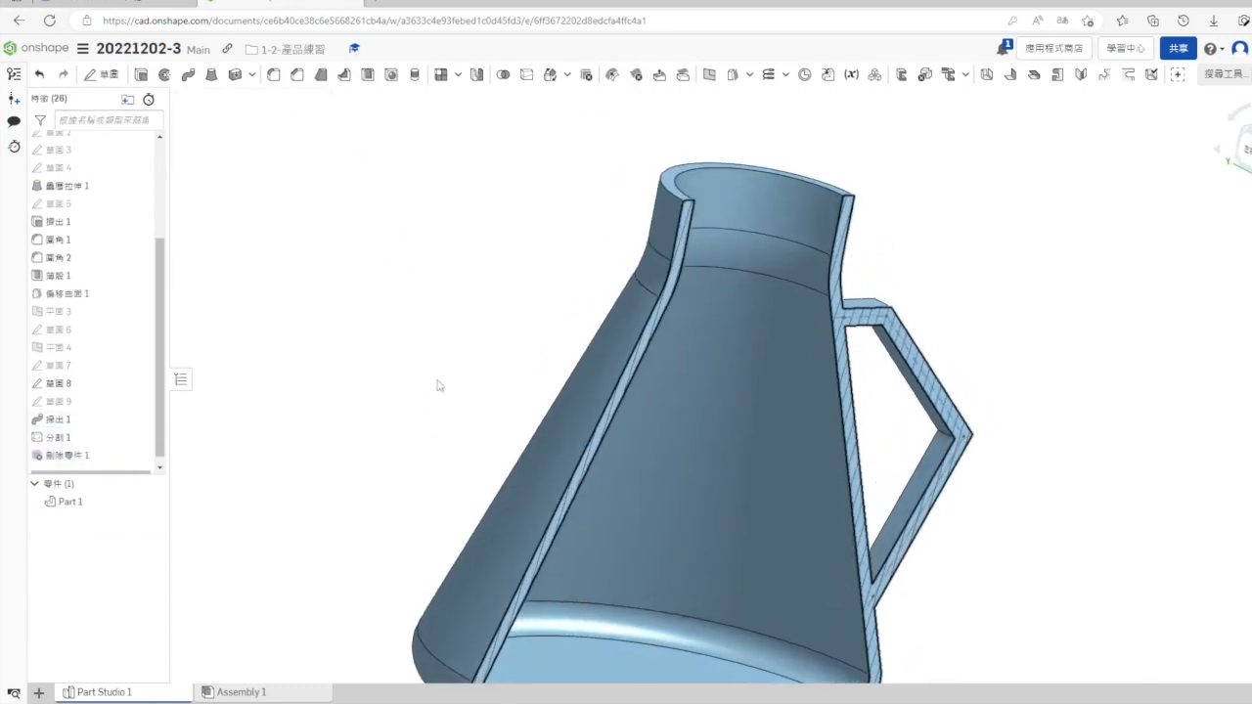
left_click(1250, 197)
left_click(1244, 242)
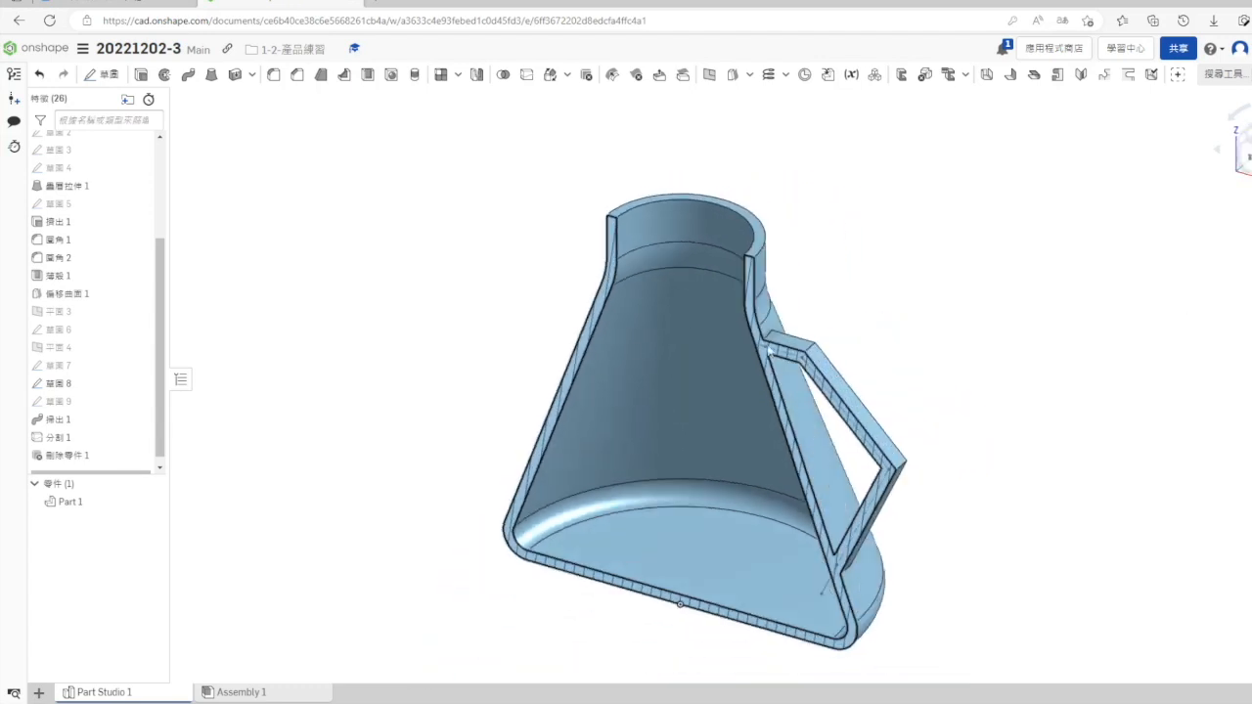
left_click(1250, 197)
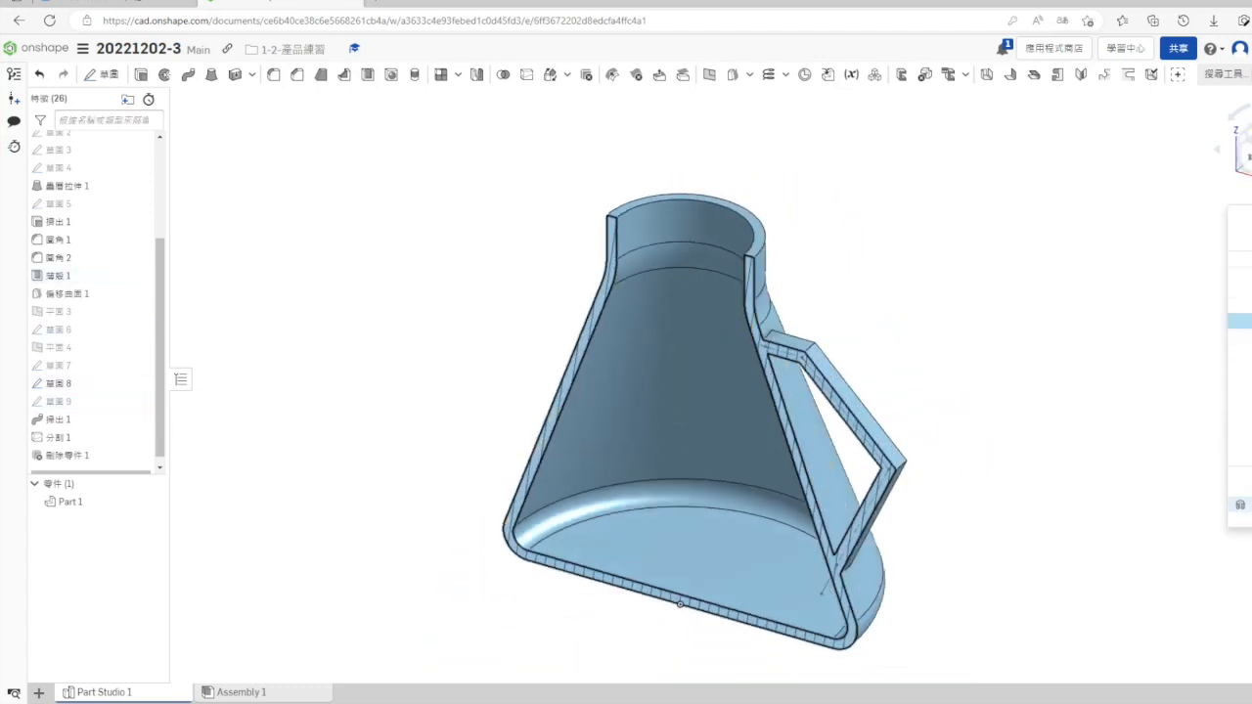
left_click(1241, 321)
left_click(340, 129)
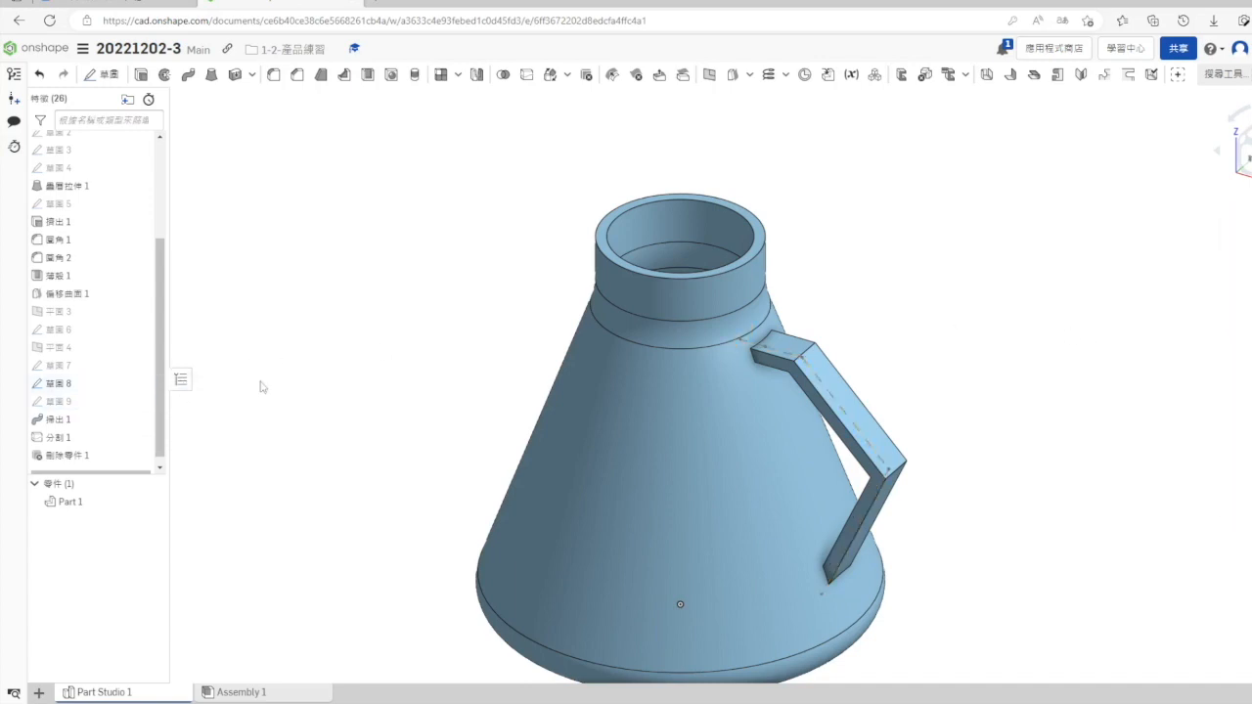
Step: Check the 1004 drawing and fillet the two outer bend edges of the handle with a 20 mm radius
key("ctrl+Tab")
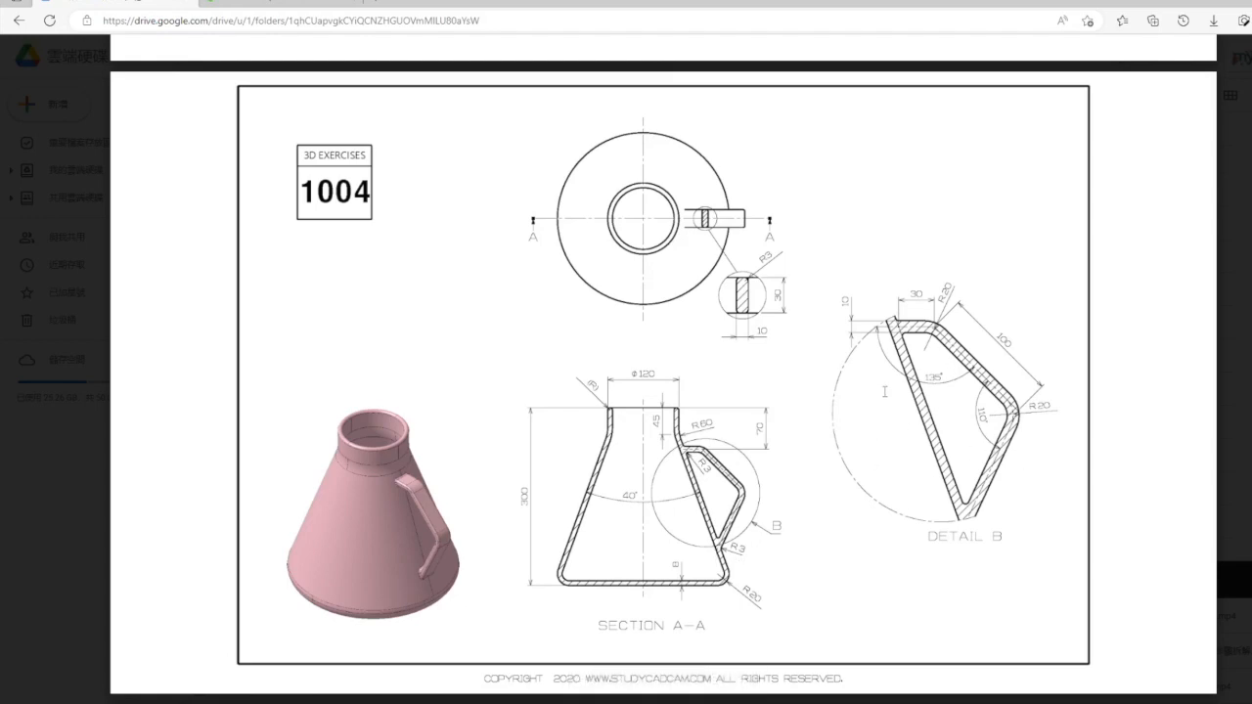
key("ctrl+Tab")
key("shift+f")
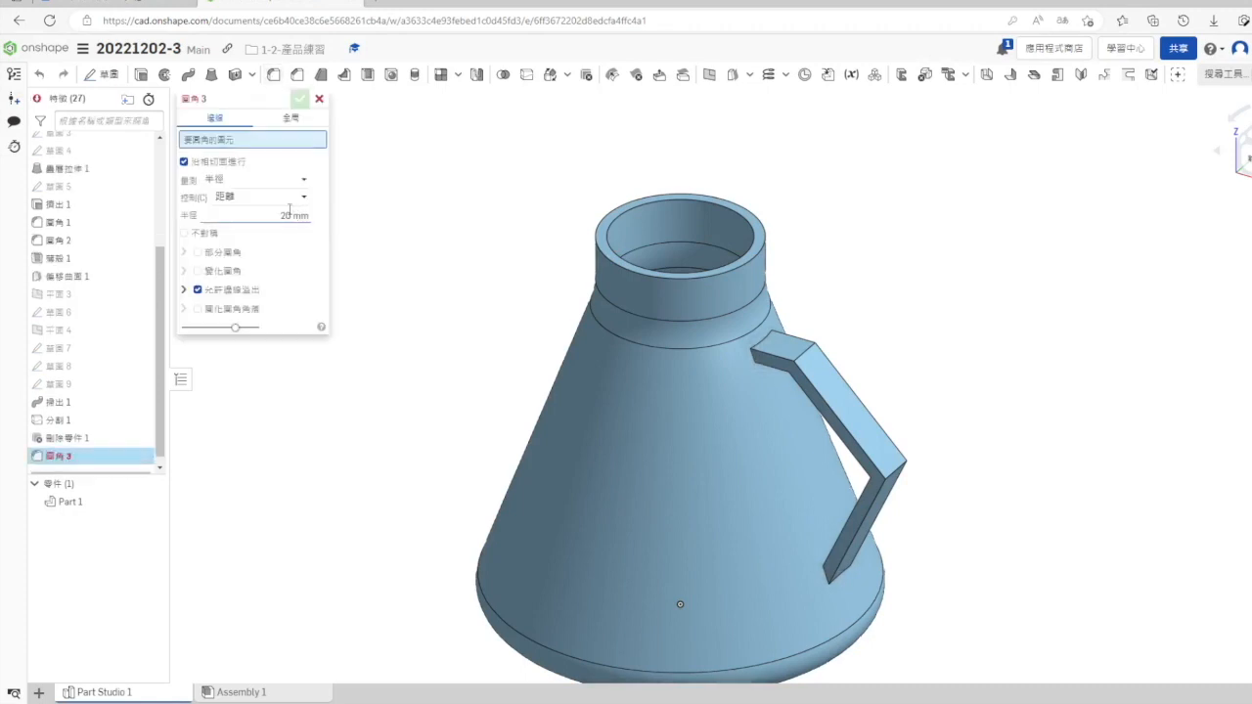
left_click(808, 366)
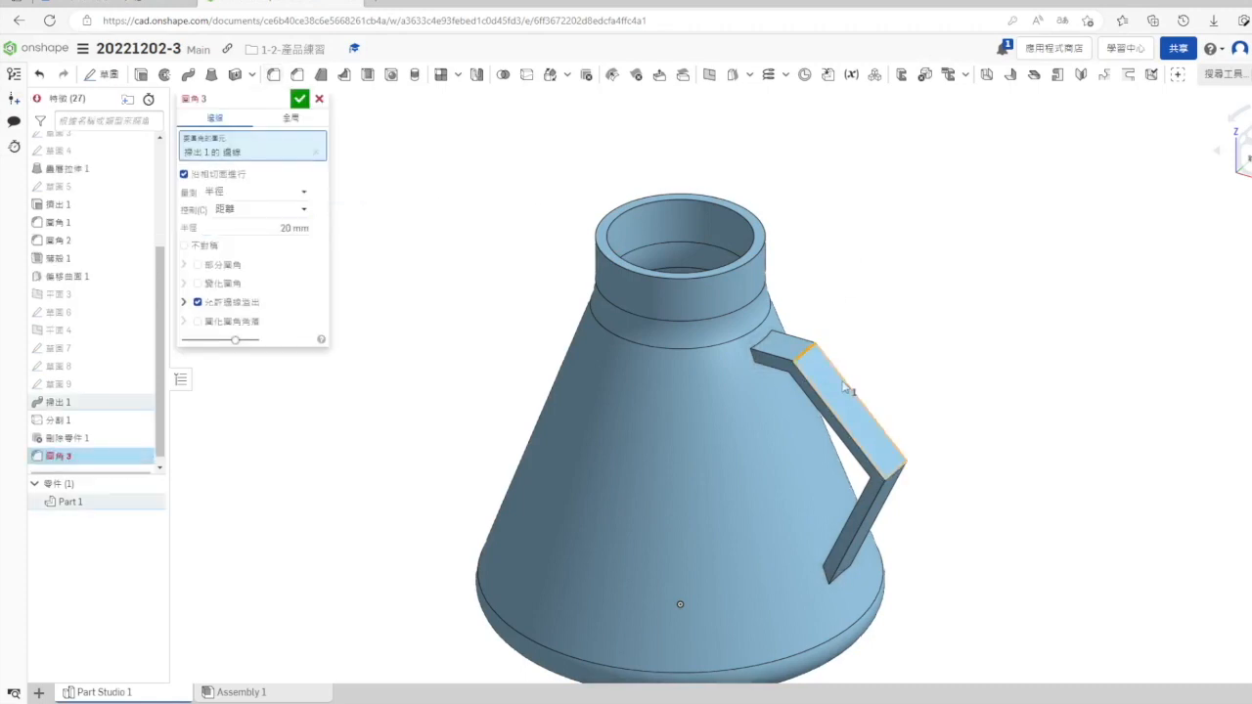
left_click(895, 466)
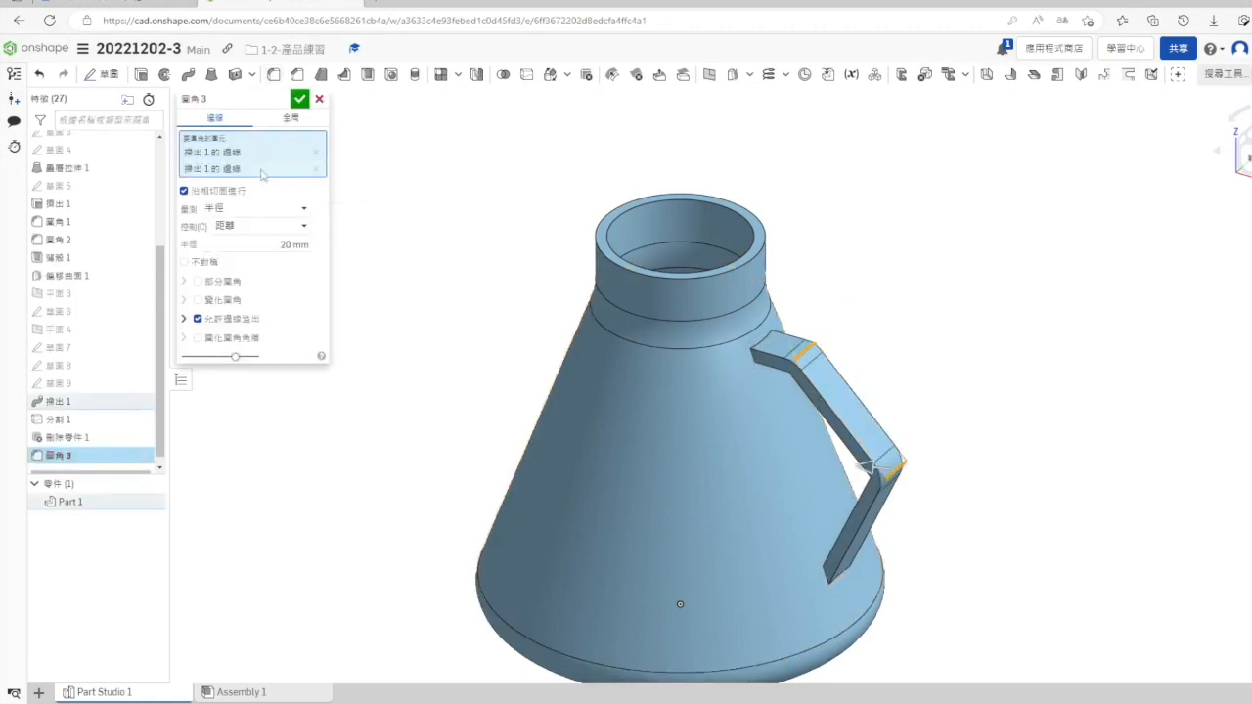
left_click(300, 99)
Step: Fillet the two inner bend edges of the handle with a 10 mm radius
right_click_drag(374, 358, 446, 375)
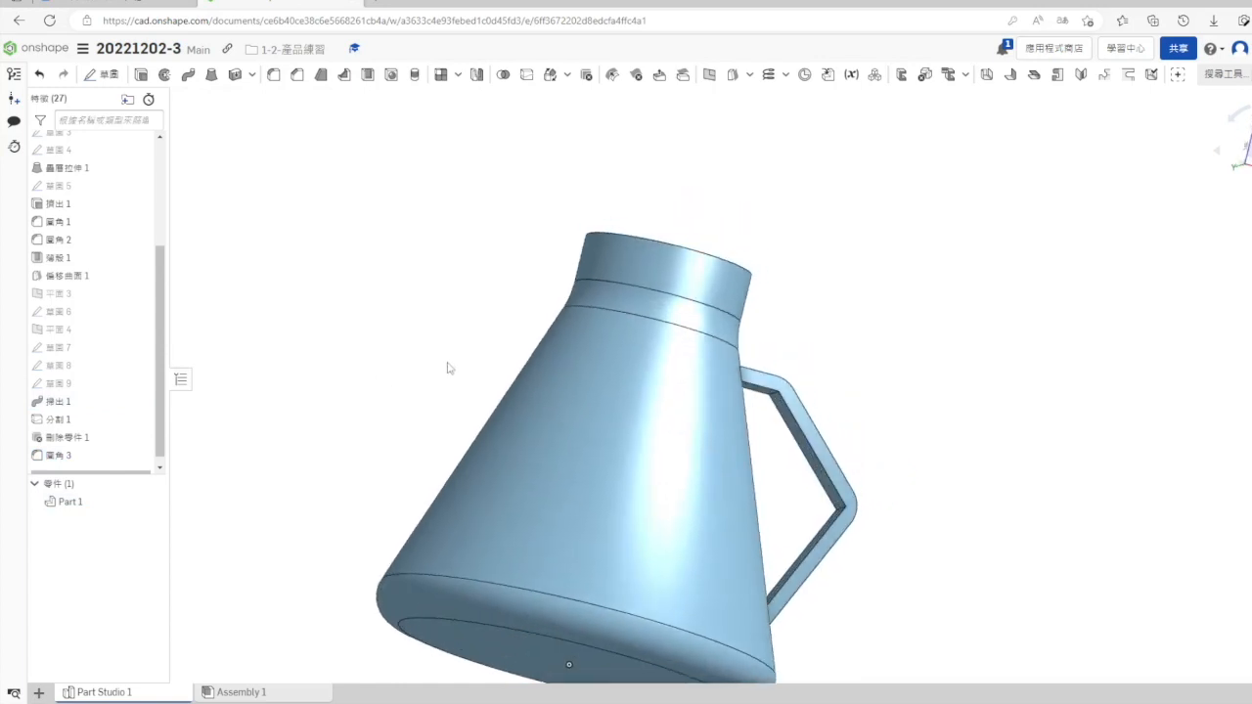
left_click(273, 76)
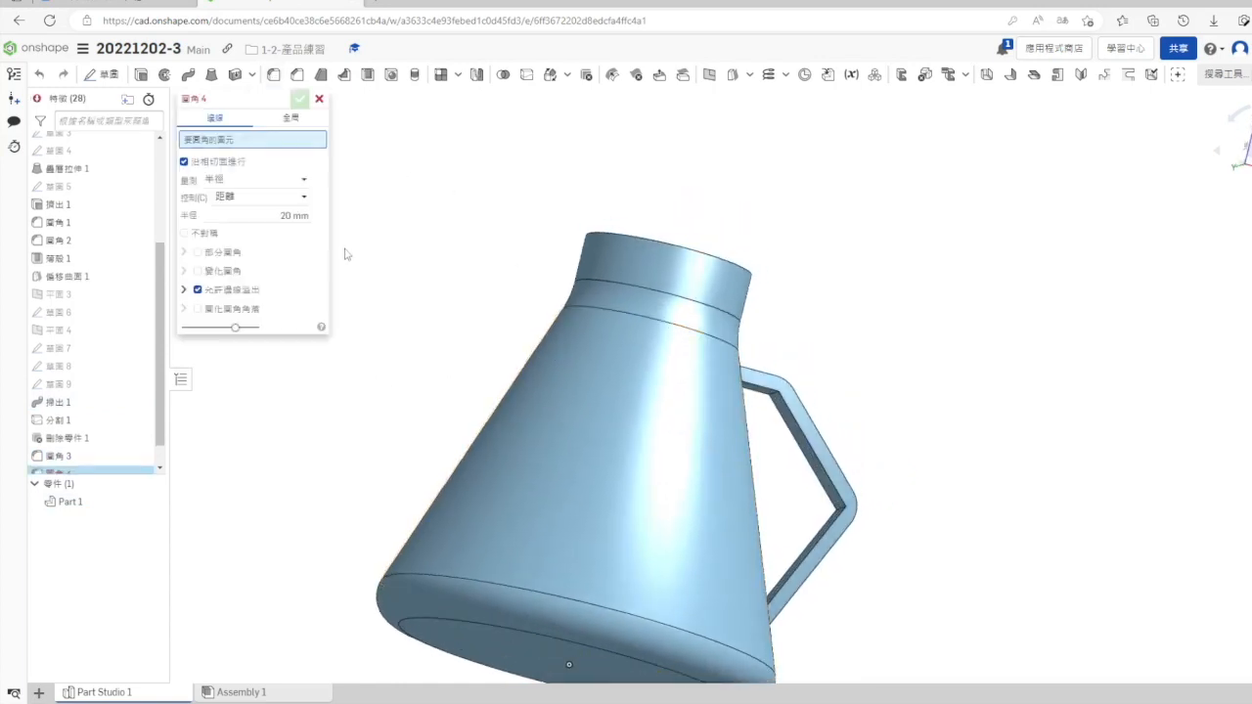
left_click(122, 2)
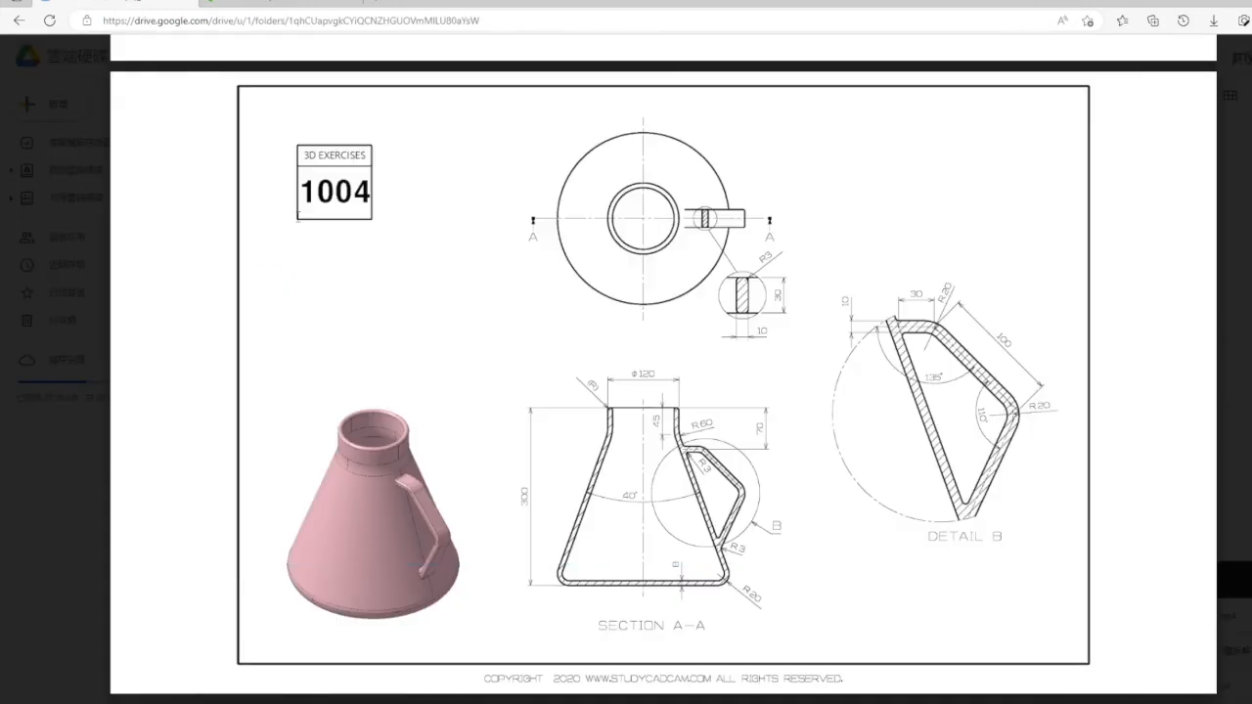
key("ctrl+Tab")
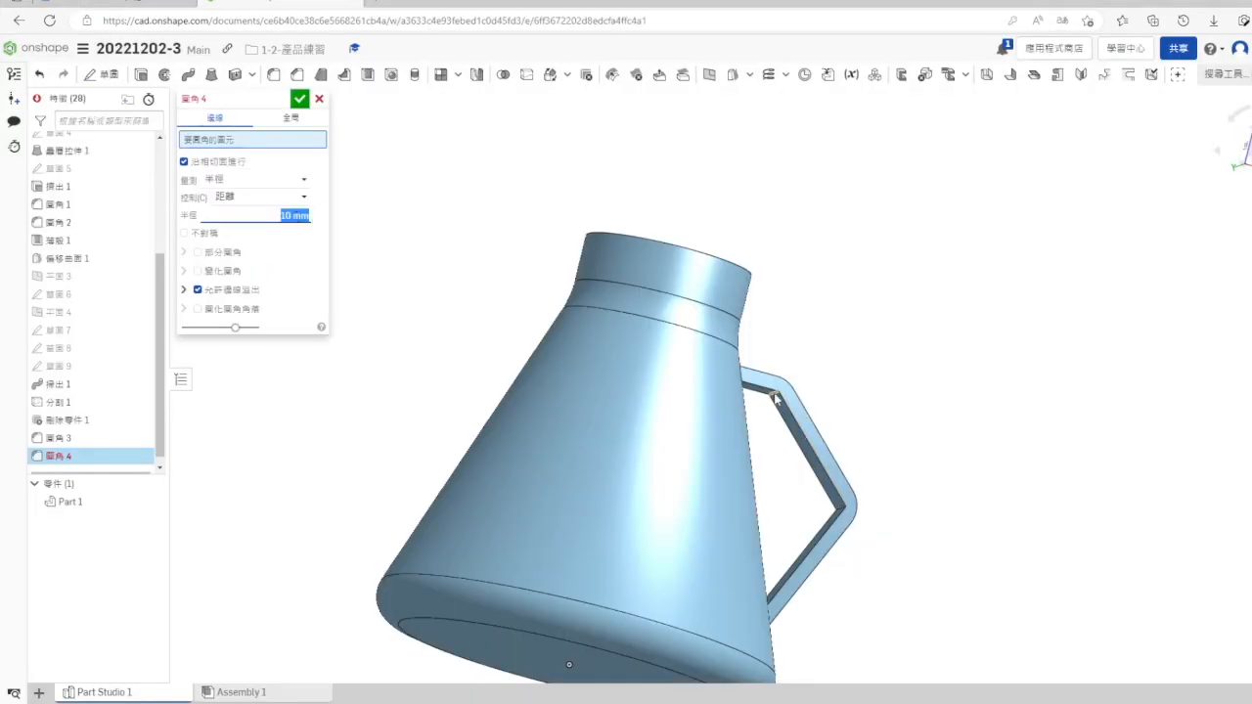
left_click(788, 421)
right_click_drag(835, 515, 817, 519)
left_click(806, 454)
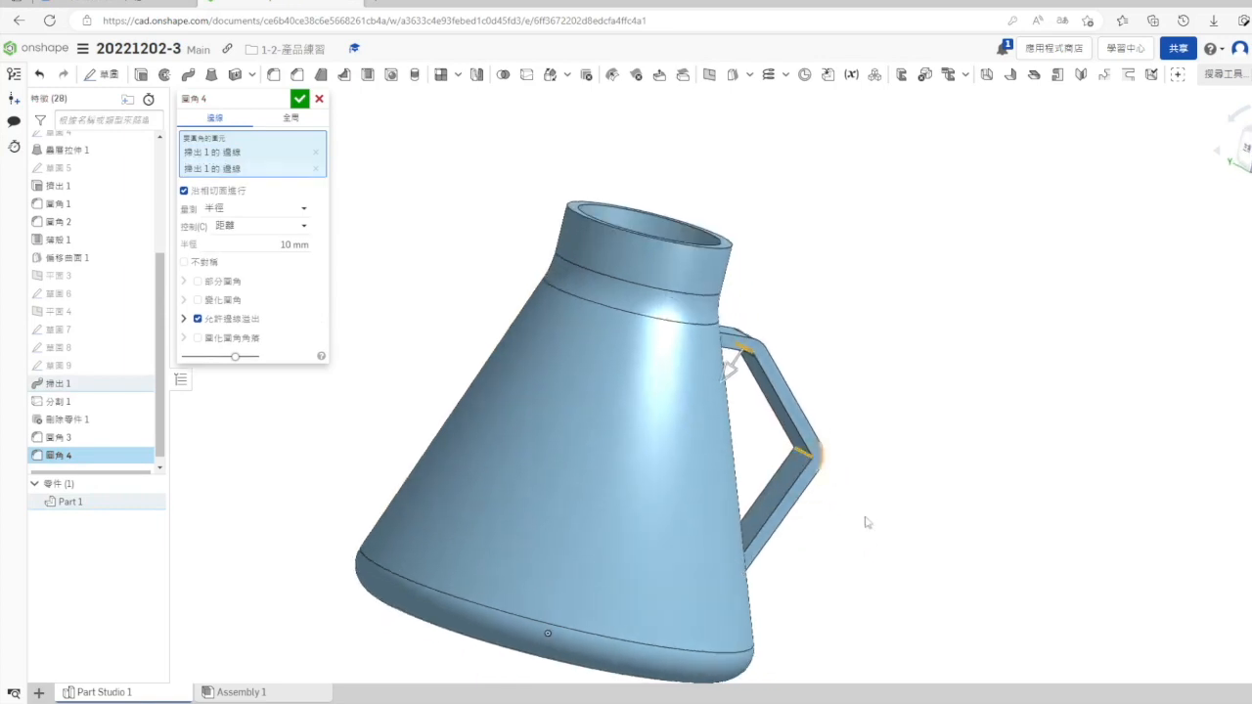
left_click(299, 99)
Step: Check the drawing and fillet the upper and lower edges where both handle ends meet the flask wall with a 3 mm radius
mouse_move(927, 486)
right_mouse_down()
mouse_move(910, 513)
mouse_move(917, 506)
right_mouse_up()
key("ctrl+shift+Tab")
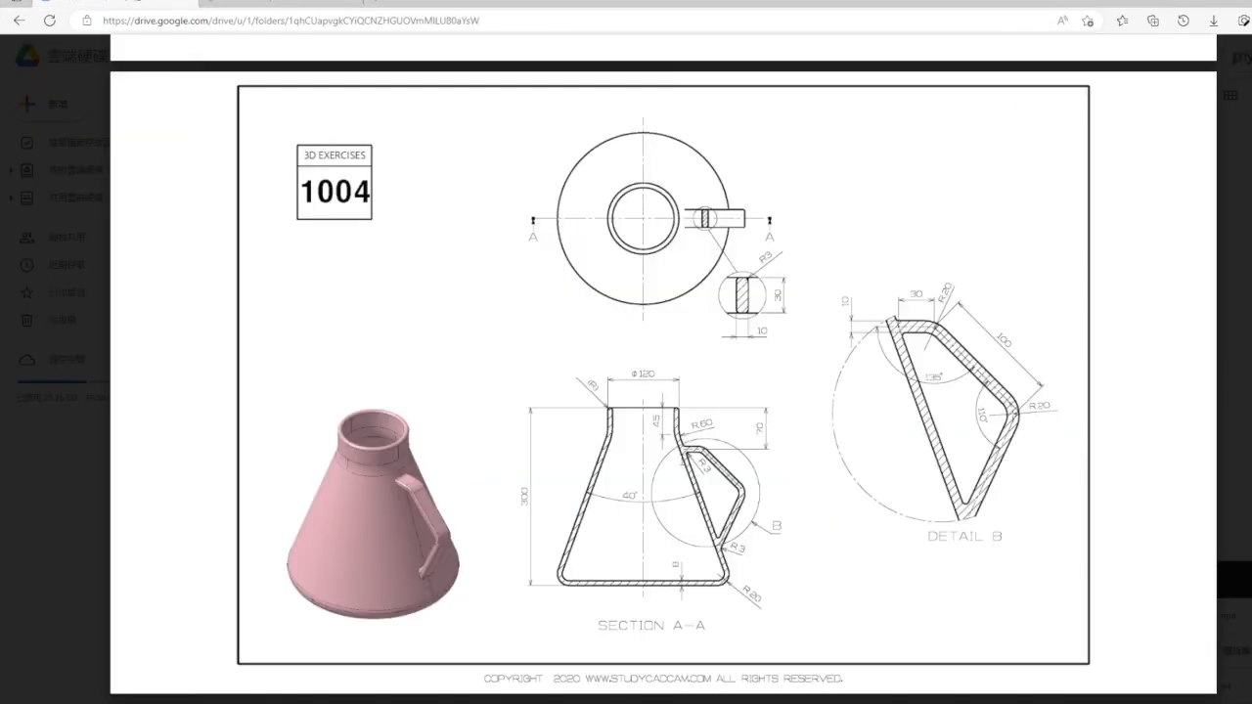
key("alt+Tab")
left_click(273, 74)
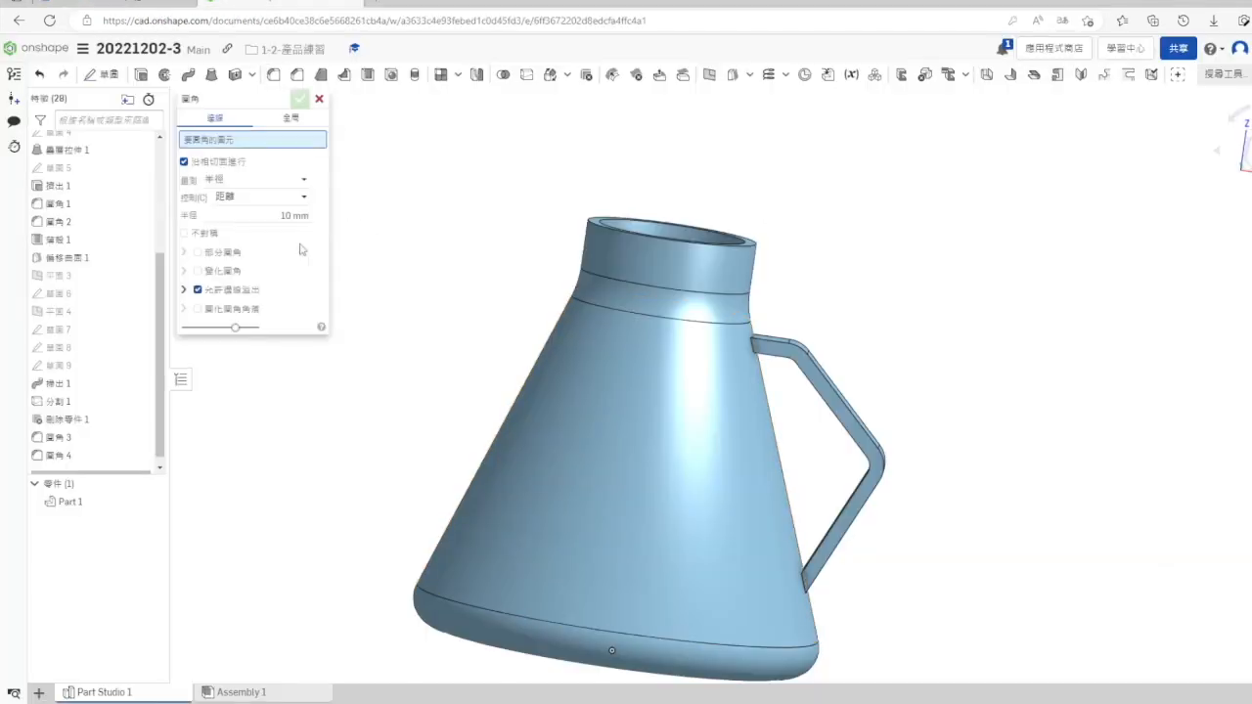
type("3")
key("Return")
right_click_drag(1063, 356, 964, 411)
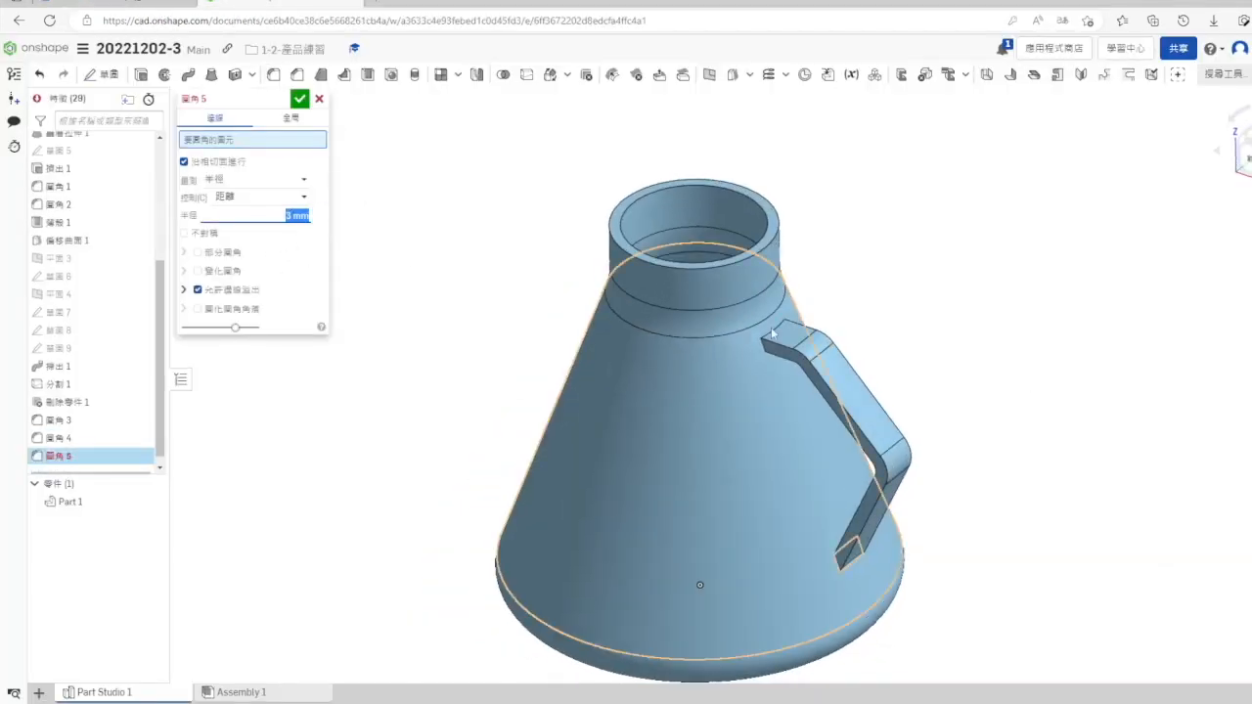
left_click(774, 330)
right_click_drag(793, 440, 812, 318)
left_click(779, 364)
right_click_drag(785, 393, 910, 626)
left_click(876, 583)
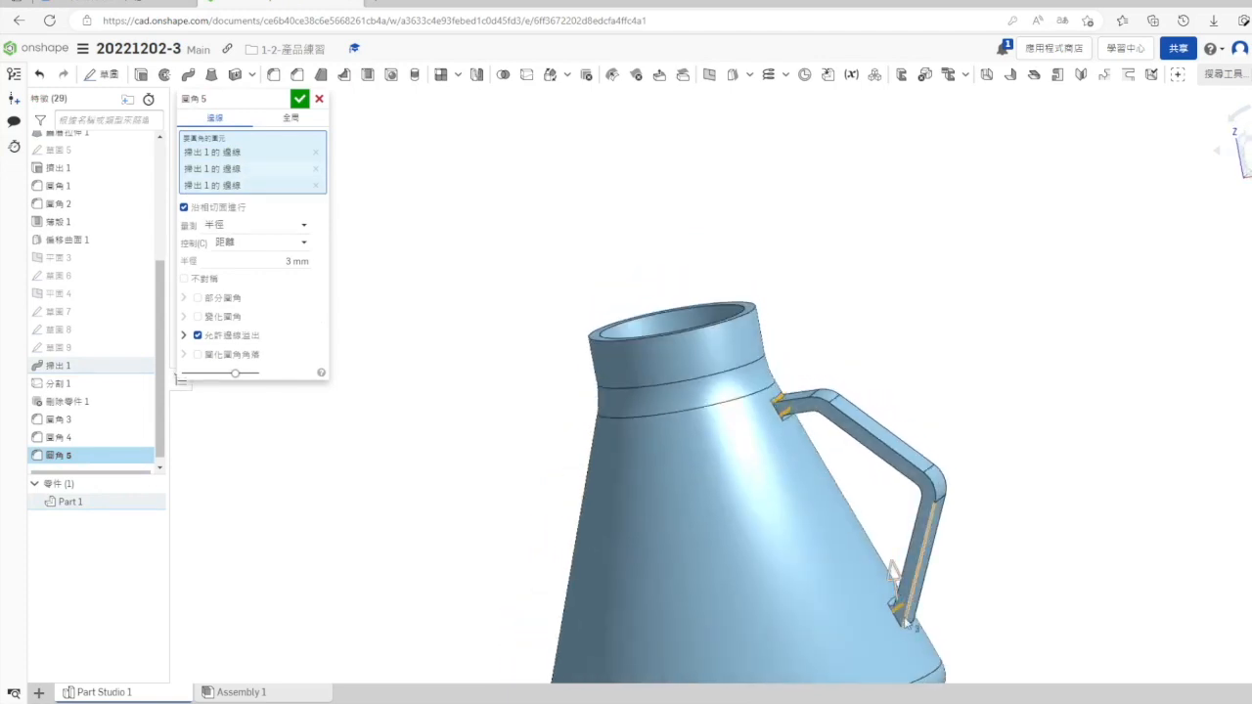
left_click(909, 626)
left_click(299, 98)
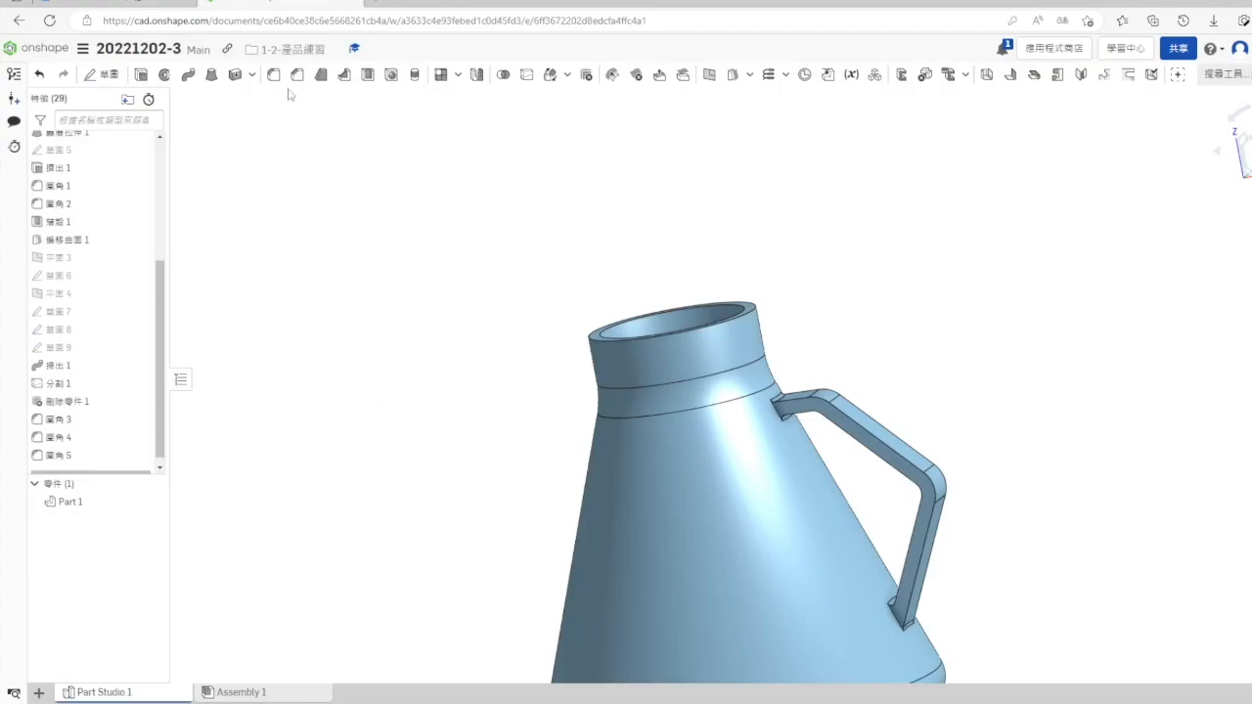
Step: Fillet the four long edges along the handle with a 3 mm radius, including their tangent continuations
left_click(856, 422)
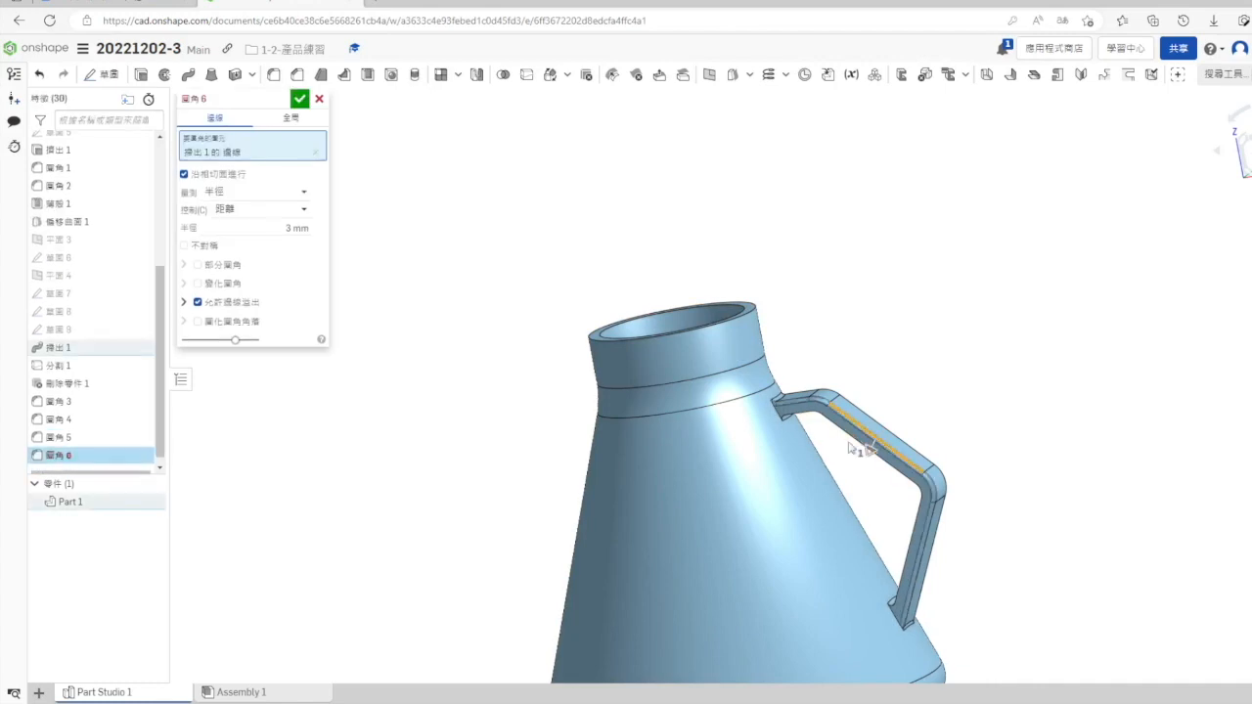
left_click(864, 443)
right_click_drag(931, 395, 799, 567)
left_click(803, 566)
scroll(810, 566, "up", 5)
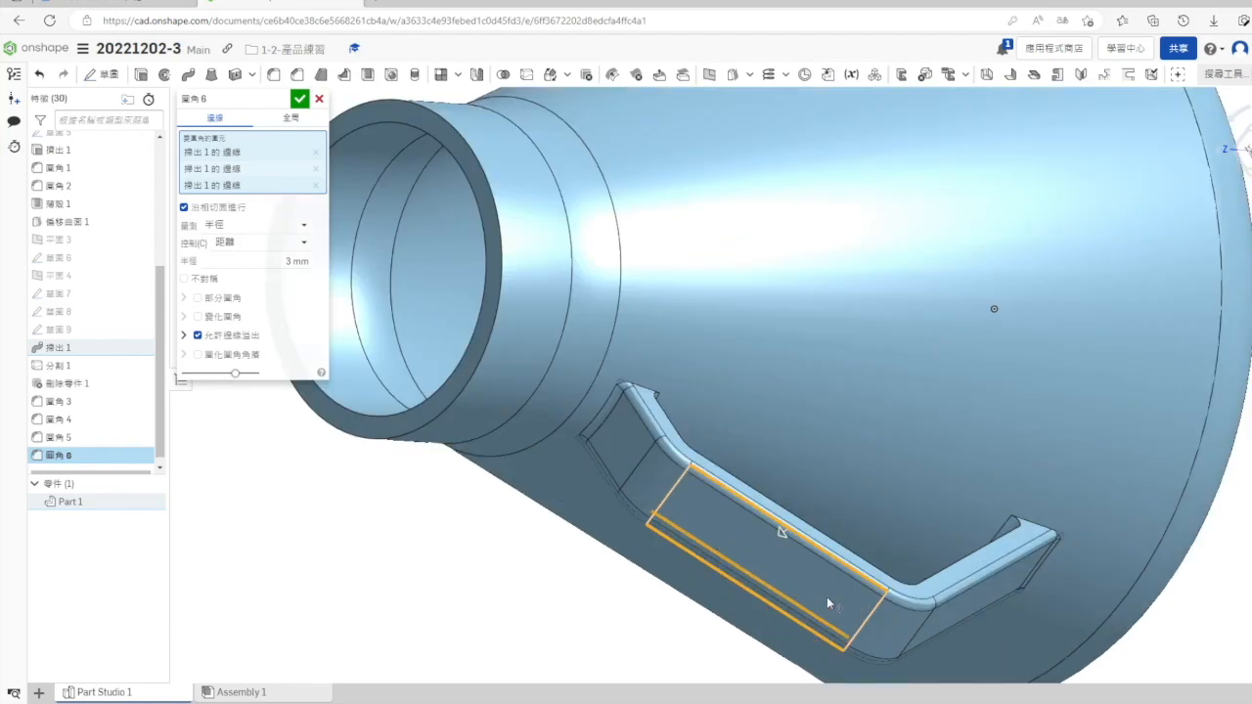
left_click(799, 522)
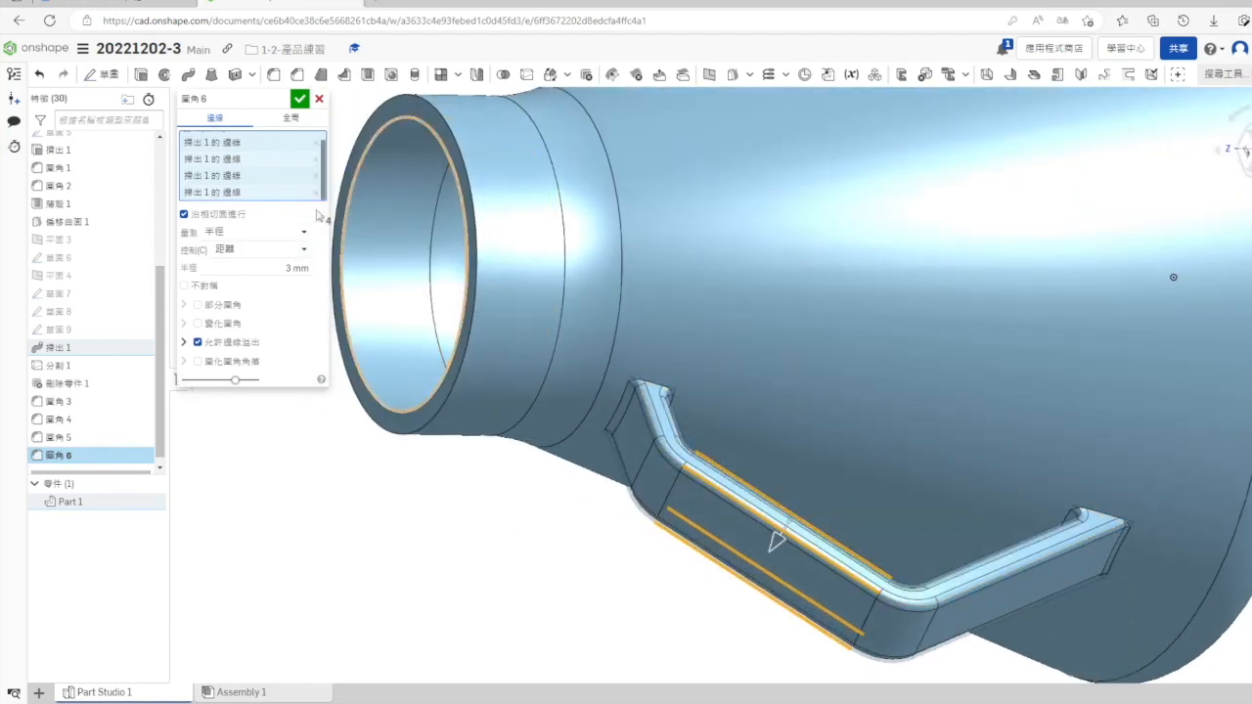
left_click(300, 98)
Step: Set the view to isometric and display the finished flask as translucent
left_click(1251, 201)
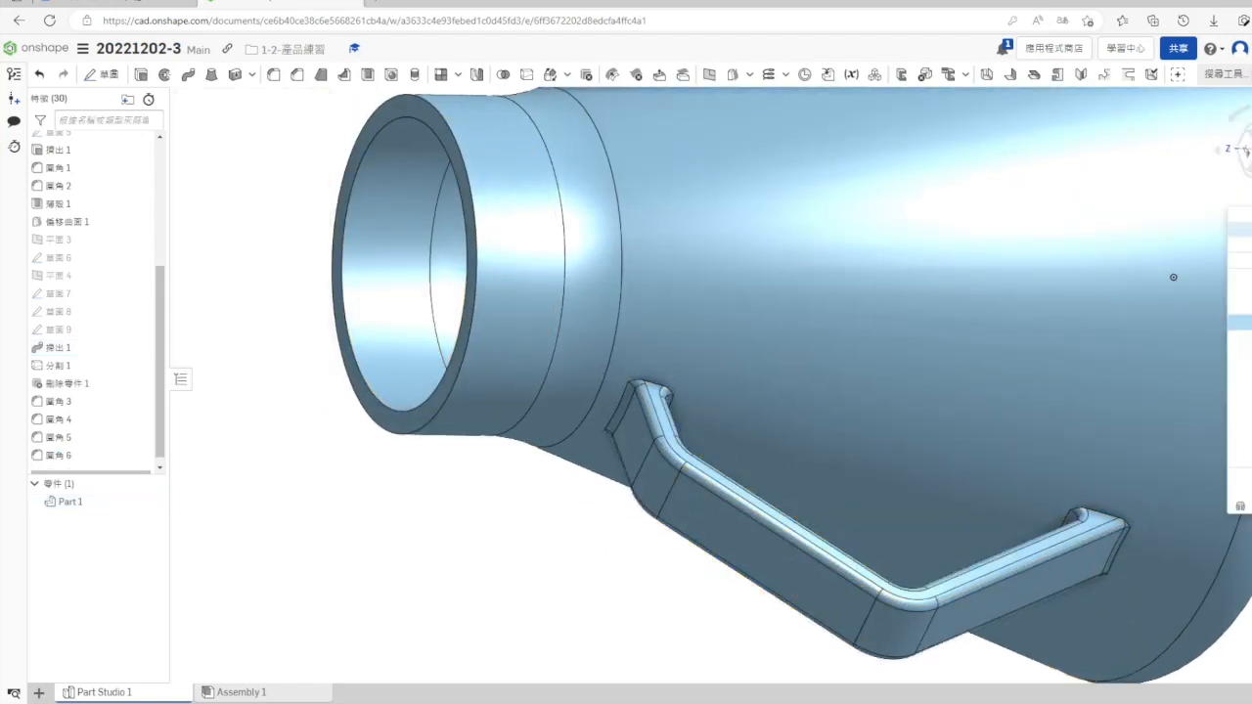
left_click(1244, 245)
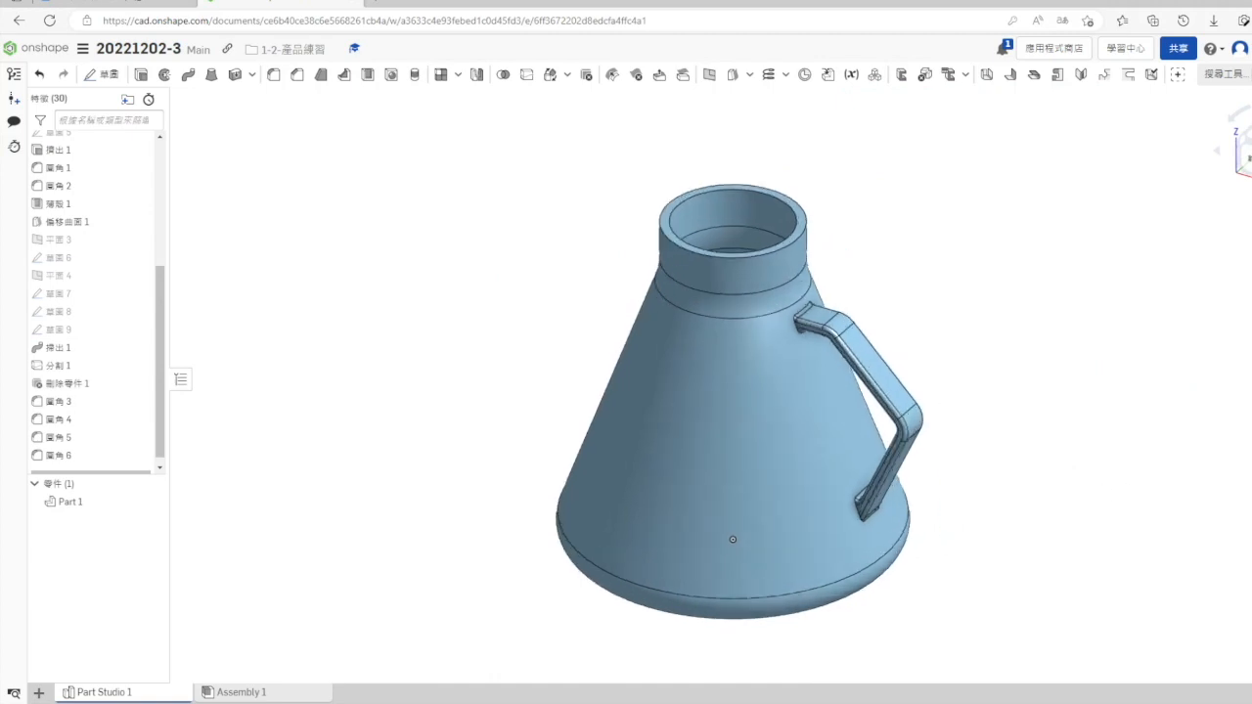
left_click(1251, 200)
left_click(1245, 415)
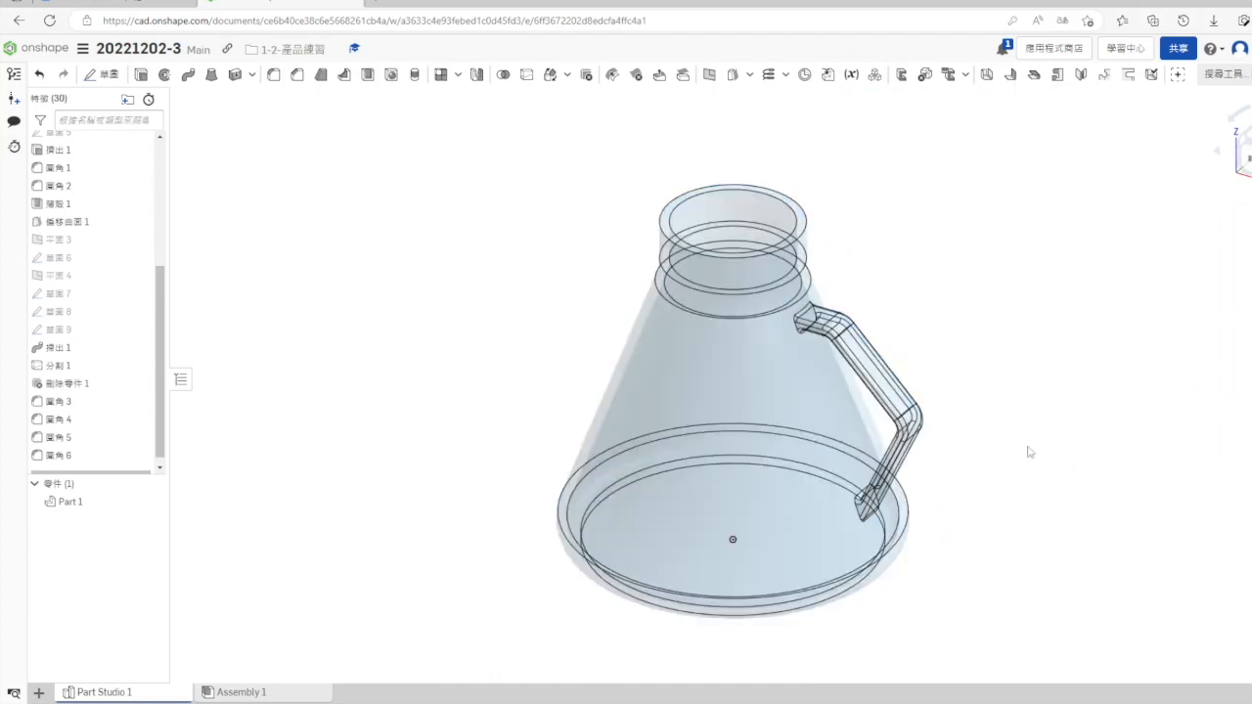